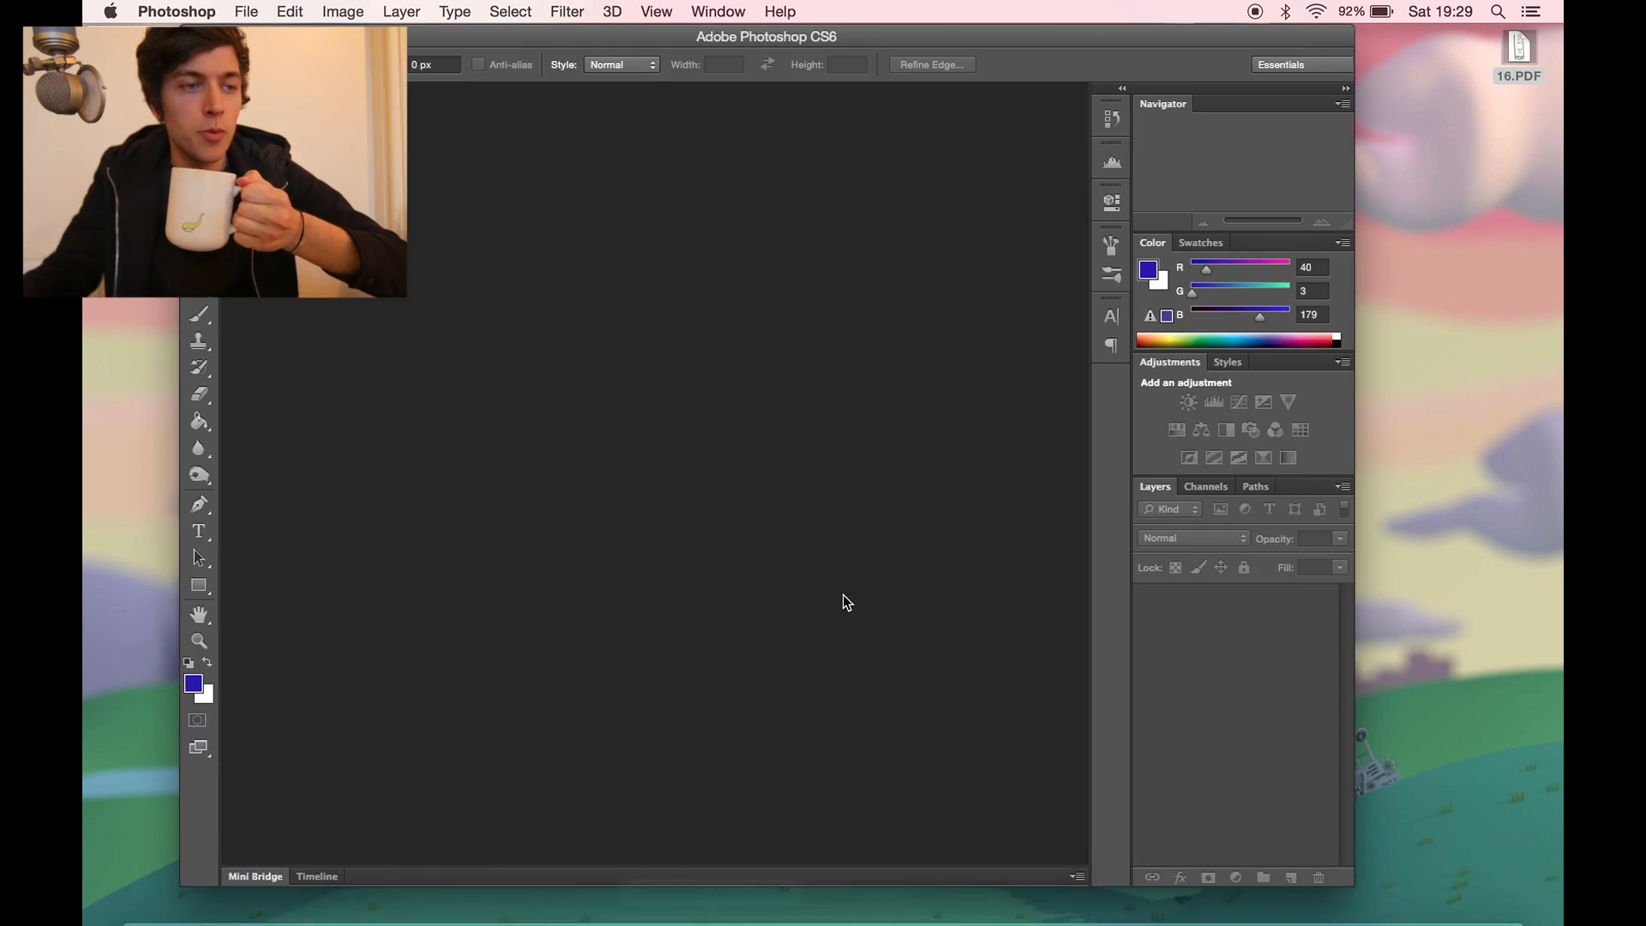
- Create a new document and place the 16.PDF drawing in it, rotated 90° and enlarged to about 183% to cover the canvas
{"action": "left_click_drag", "start_coordinate": [845, 36], "coordinate": [895, 39]}
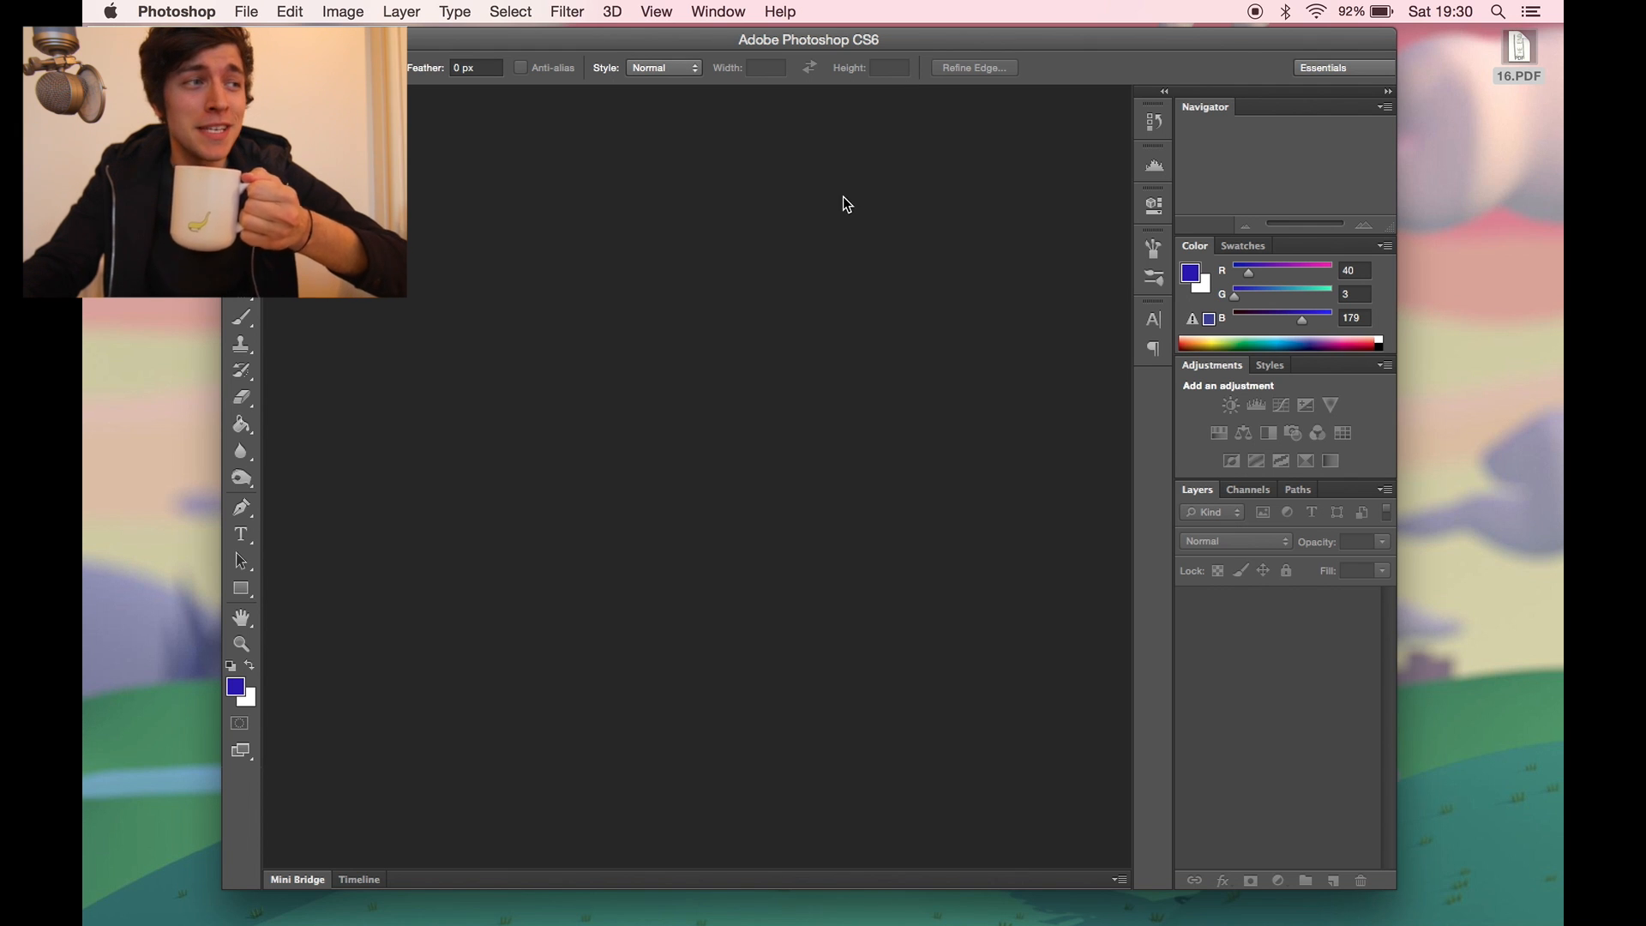
{"action": "key", "text": "super+n"}
{"action": "left_click", "coordinate": [1047, 270]}
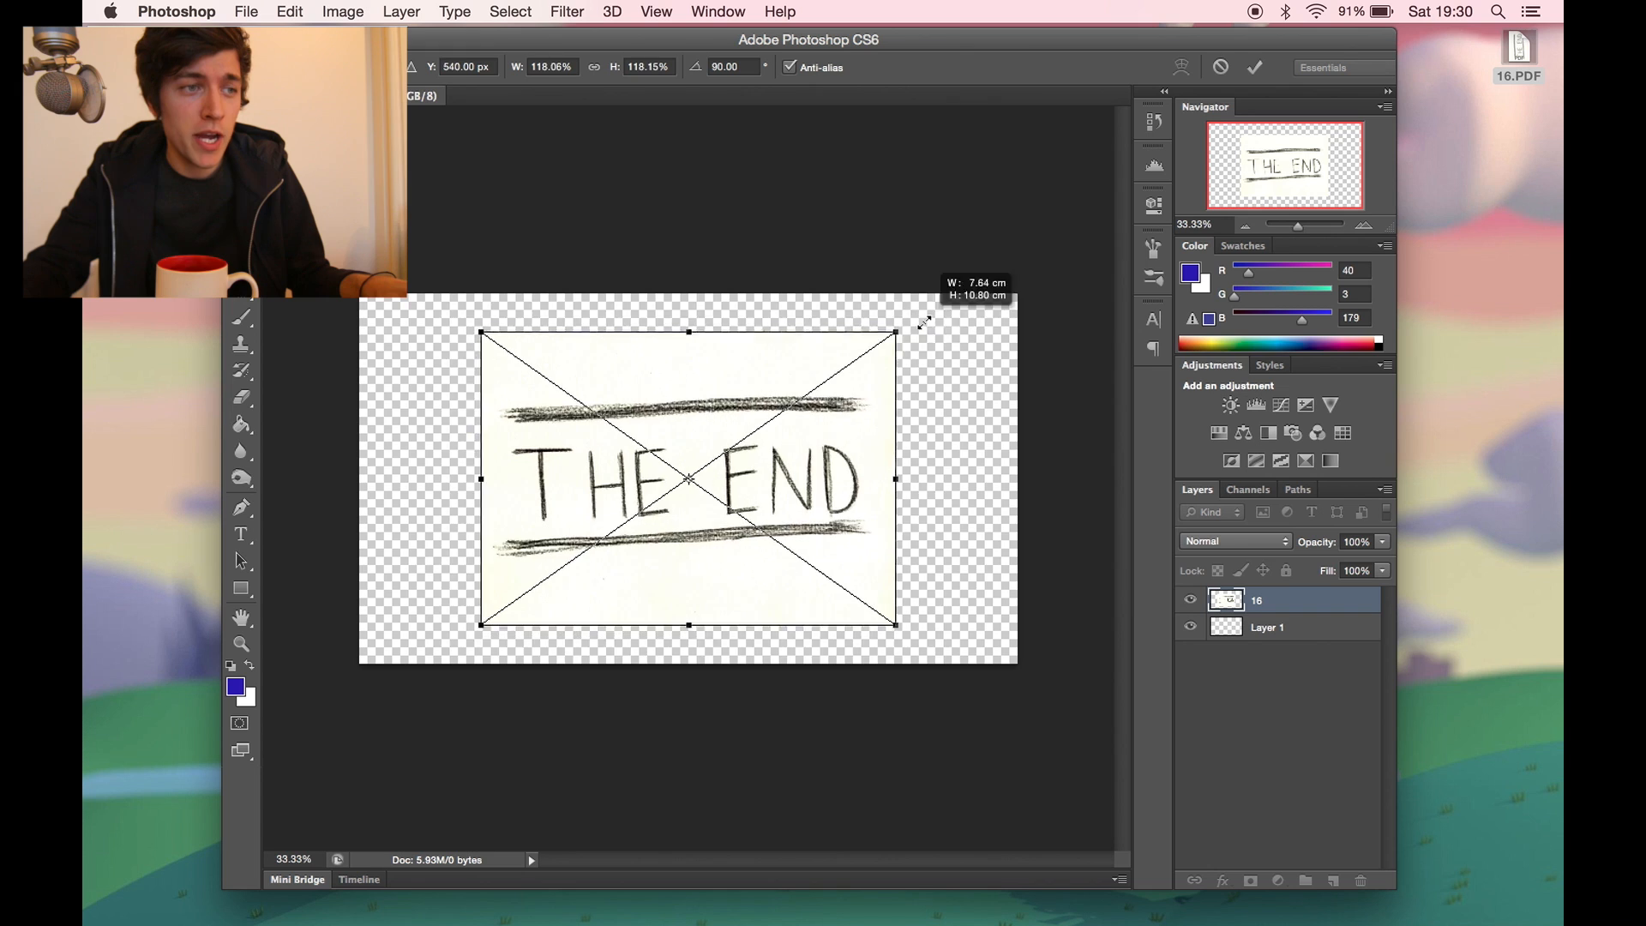
{"action": "left_click_drag", "start_coordinate": [893, 354], "coordinate": [1027, 239]}
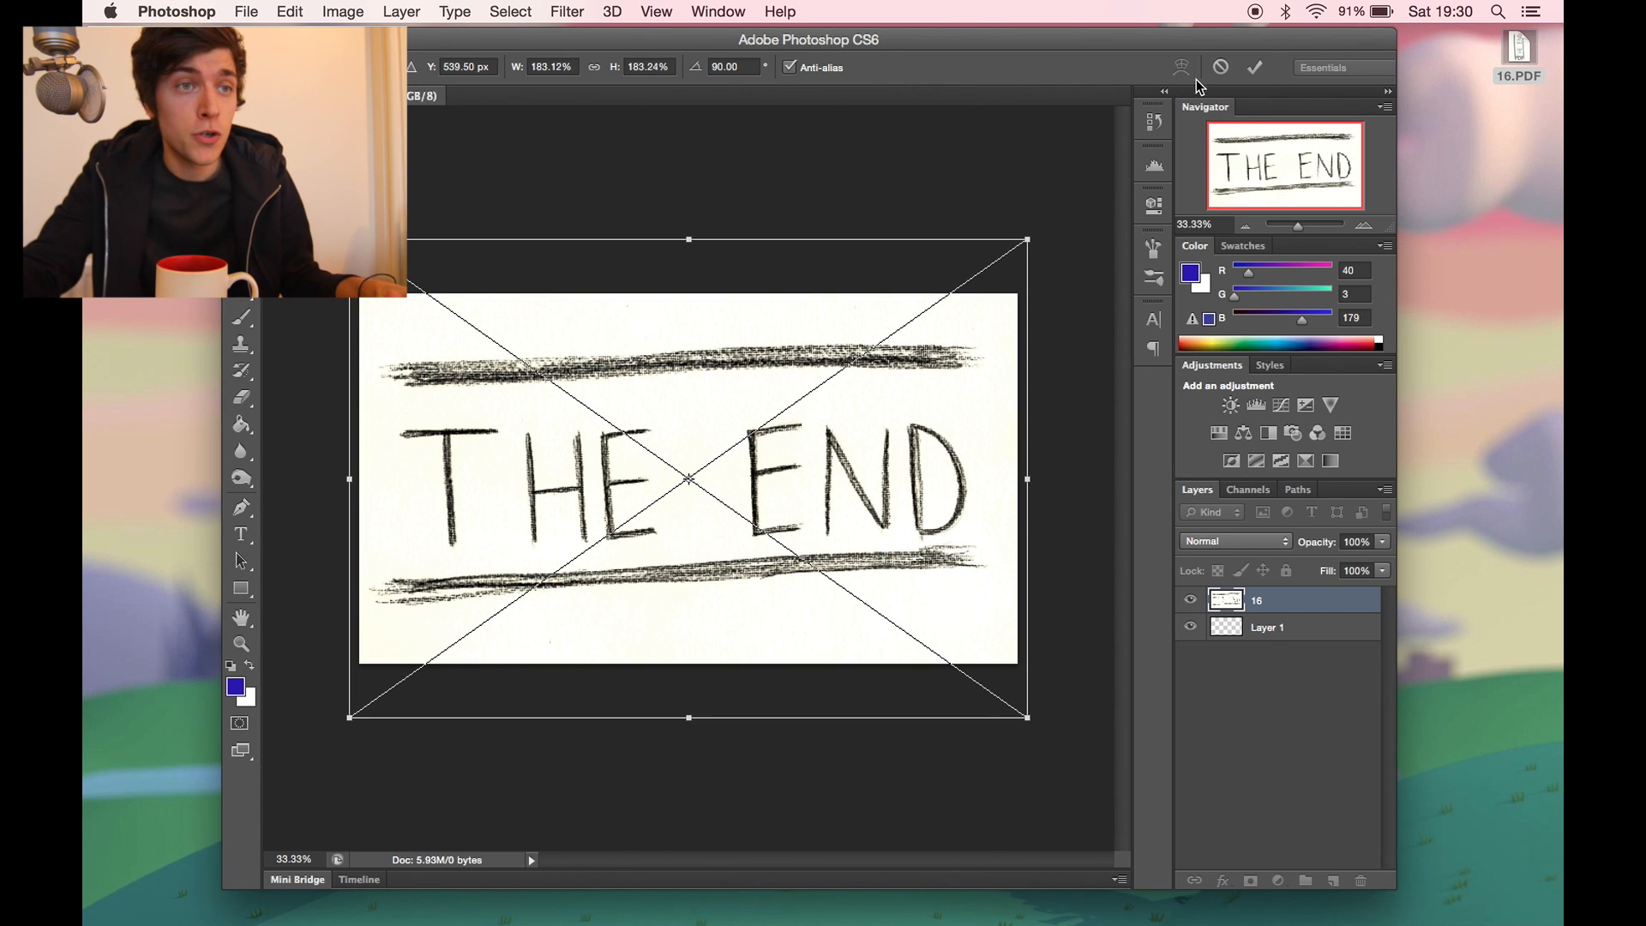
{"action": "left_click", "coordinate": [1255, 67]}
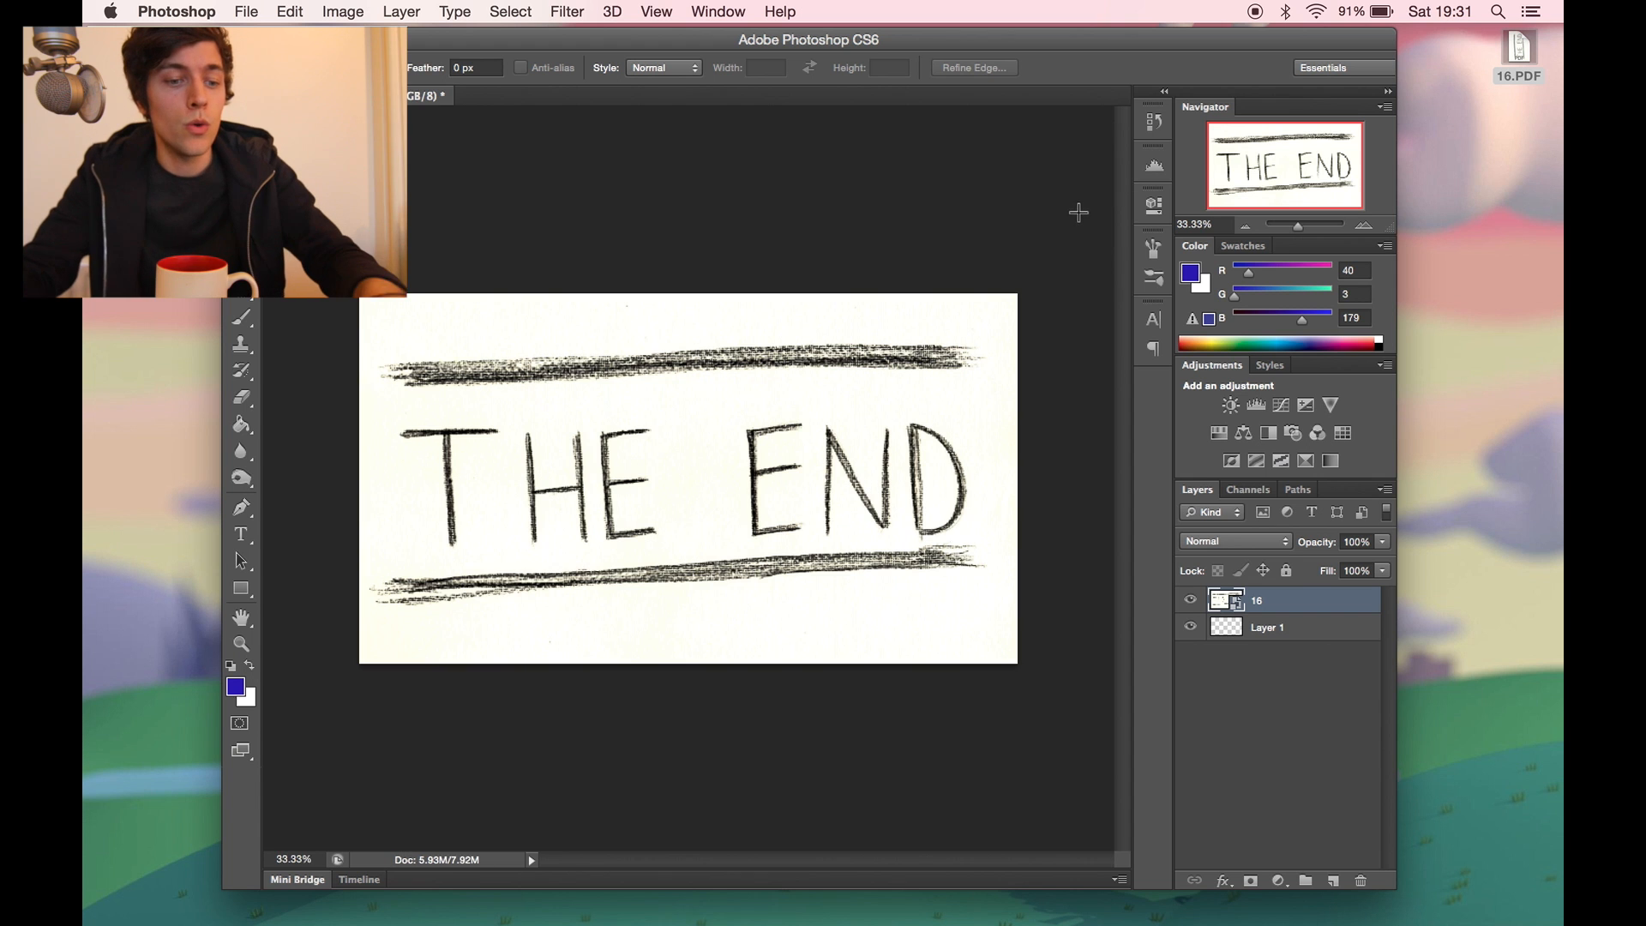
- Reduce the opacity of the placed drawing layer 16 and keep it above Layer 1
{"action": "key", "text": "super+plus"}
{"action": "key", "text": "super+minus"}
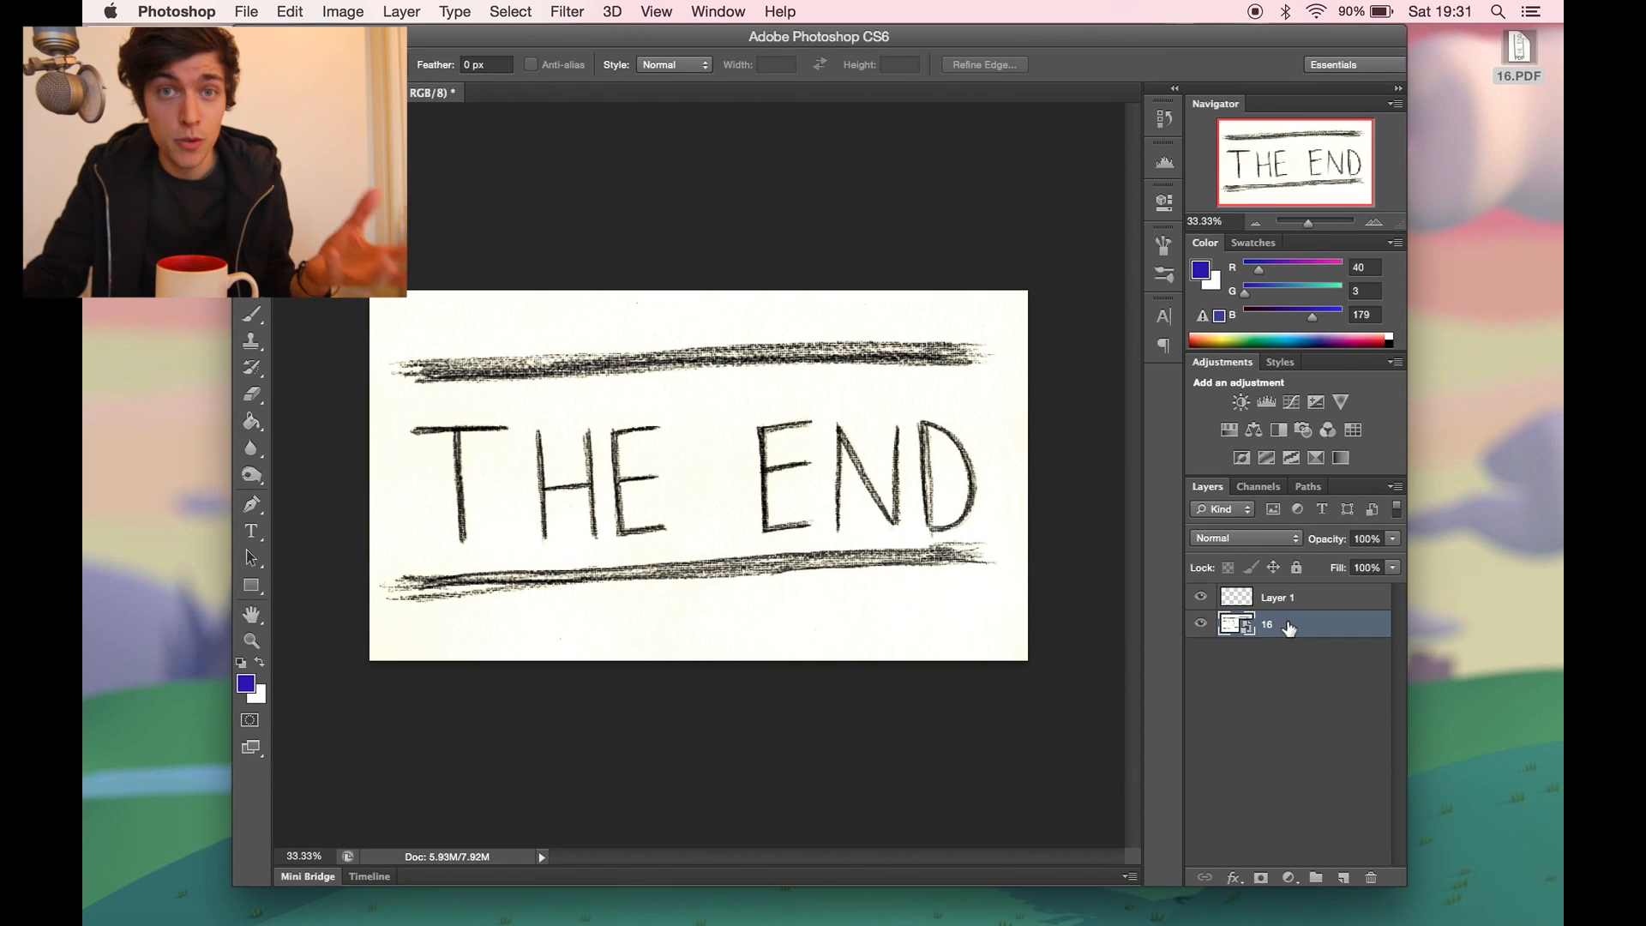
{"action": "left_click", "coordinate": [1392, 540]}
{"action": "mouse_move", "coordinate": [1374, 572]}
{"action": "left_mouse_down"}
{"action": "mouse_move", "coordinate": [1341, 573]}
{"action": "mouse_move", "coordinate": [1303, 639]}
{"action": "left_mouse_up"}
- Fill Layer 1 beneath the drawing with white using the Paint Bucket
{"action": "left_click", "coordinate": [260, 663]}
{"action": "key", "text": "g"}
{"action": "left_click", "coordinate": [600, 477]}
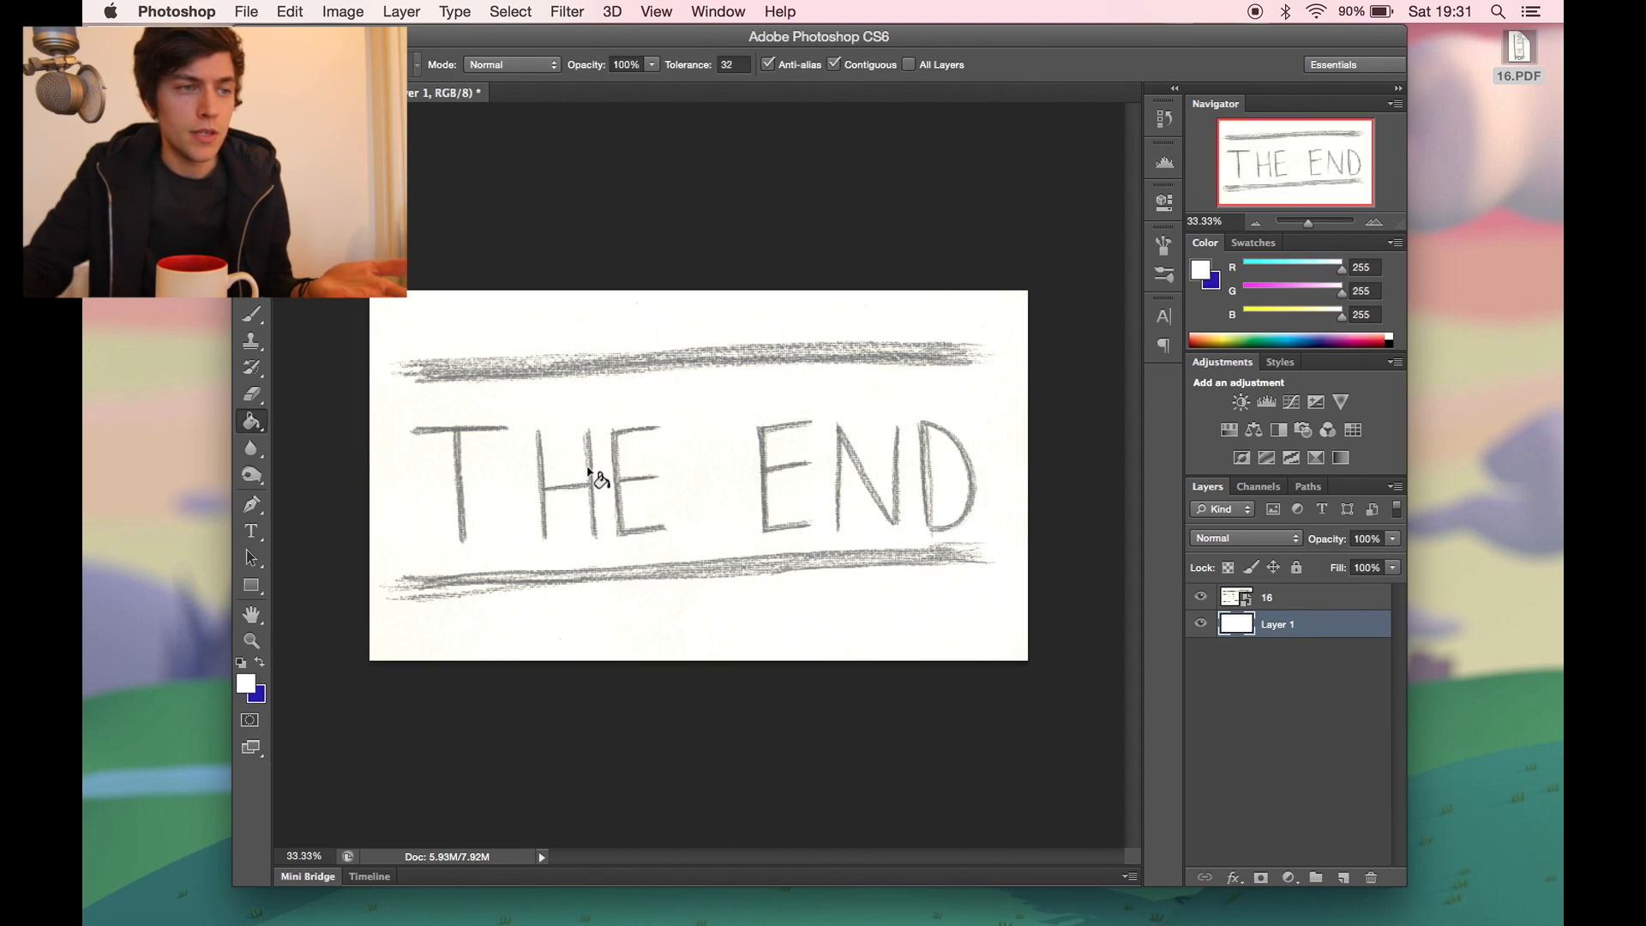
- Lock the drawing layer 16 and add five empty layers above it
{"action": "left_click", "coordinate": [1324, 598]}
{"action": "left_click", "coordinate": [1297, 566]}
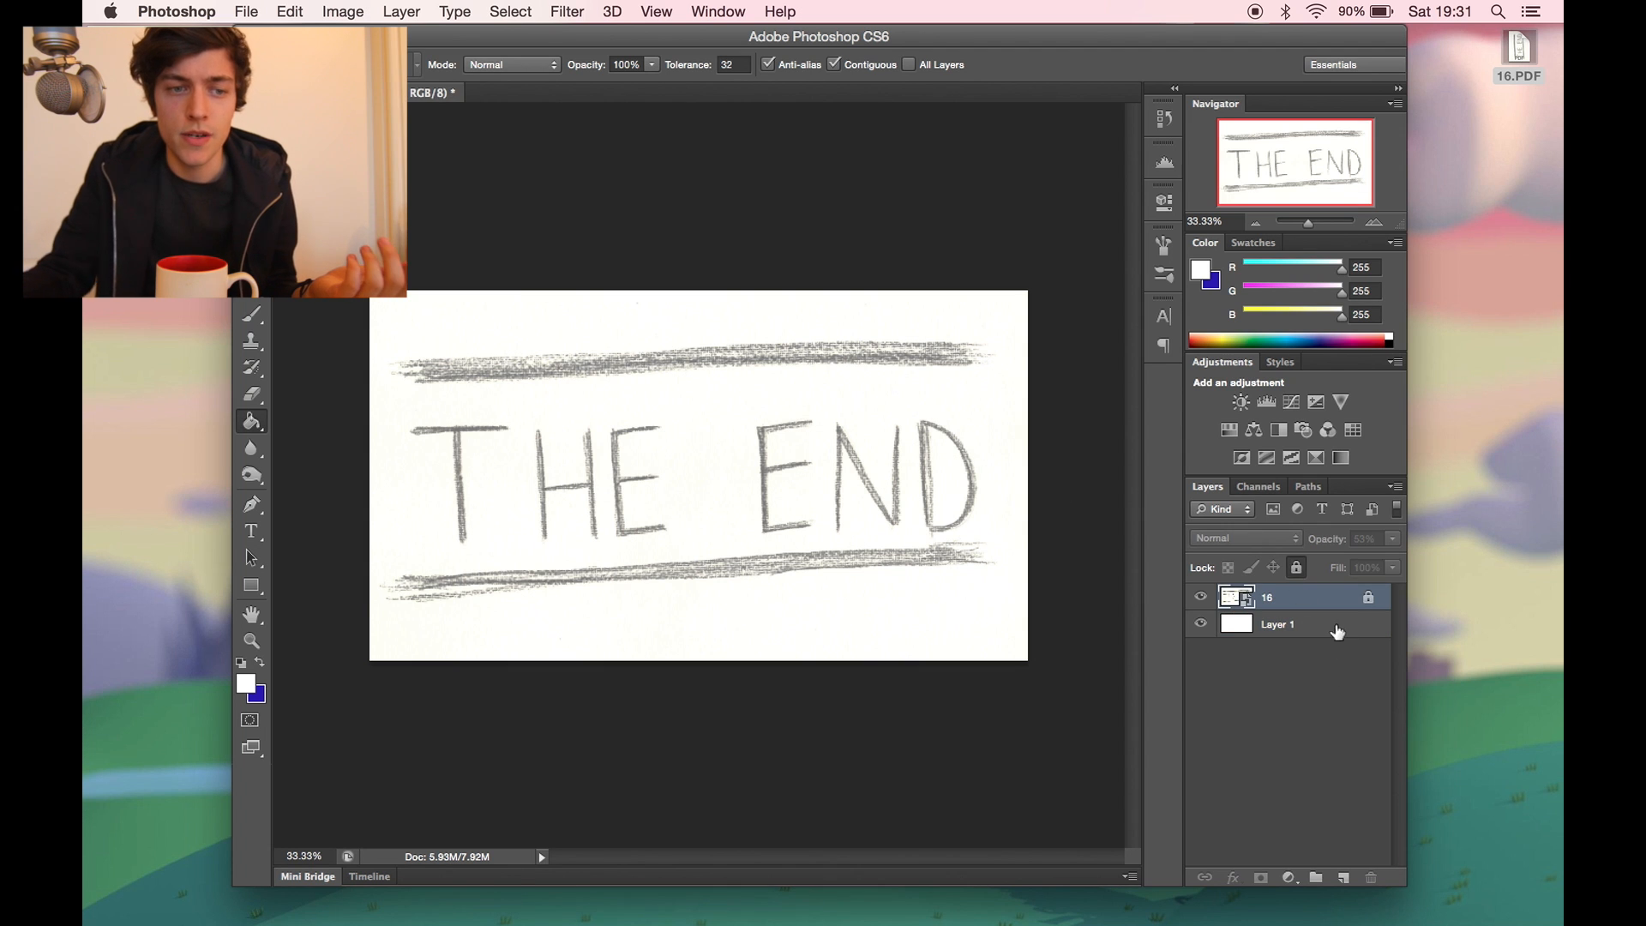
{"action": "left_click", "coordinate": [1343, 877]}
{"action": "left_click", "coordinate": [1343, 877]}
{"action": "left_click", "coordinate": [1343, 877]}
{"action": "left_click", "coordinate": [1343, 877]}
{"action": "left_click", "coordinate": [1344, 877]}
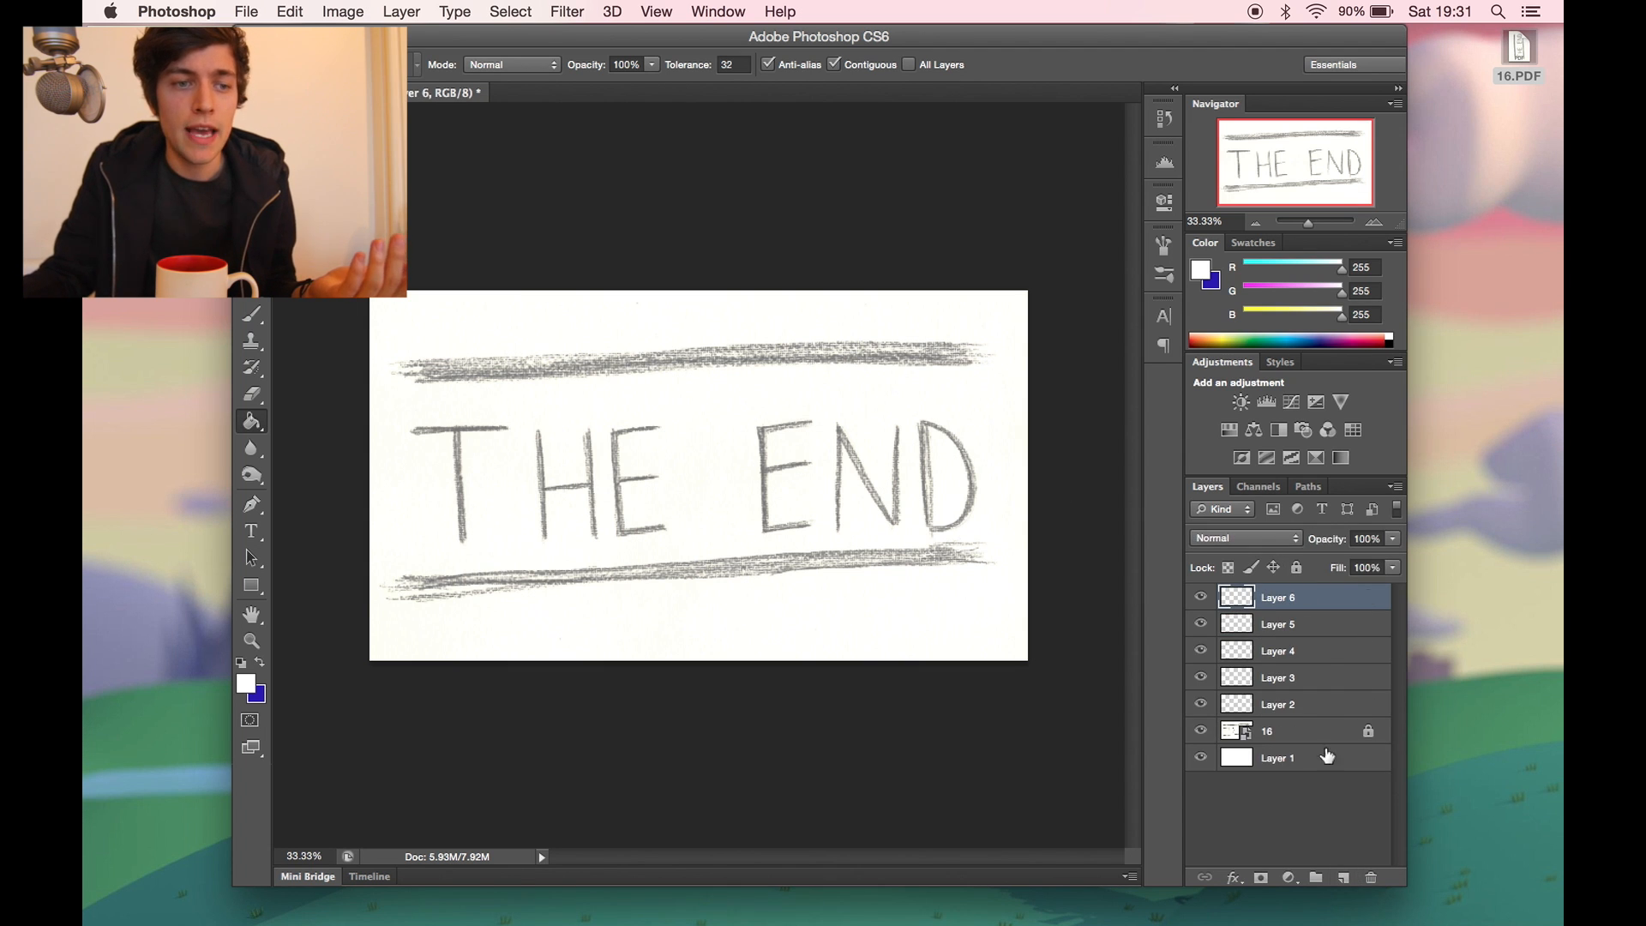
- Set the foreground colour to pink #e3185b
{"action": "left_click", "coordinate": [1321, 705]}
{"action": "left_click", "coordinate": [259, 662]}
{"action": "left_click", "coordinate": [246, 683]}
{"action": "left_click", "coordinate": [1184, 257]}
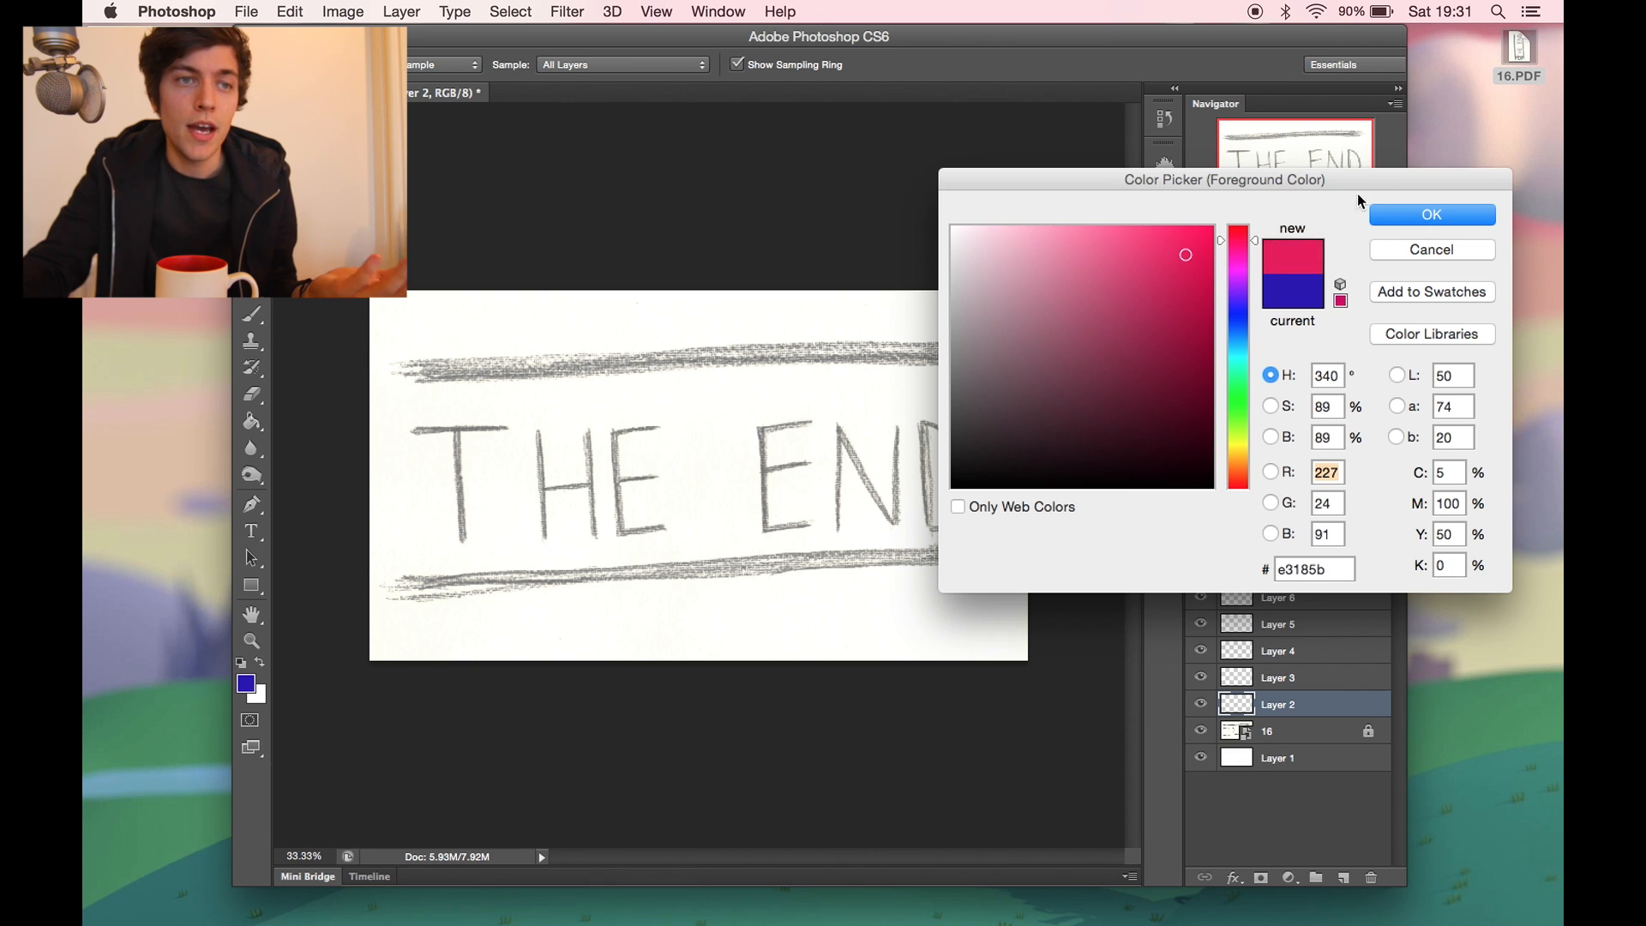
{"action": "left_click", "coordinate": [1382, 215]}
- Try out pink brush strokes over the faded drawing and undo them
{"action": "key", "text": "b"}
{"action": "mouse_move", "coordinate": [634, 333]}
{"action": "left_mouse_down"}
{"action": "mouse_move", "coordinate": [857, 454]}
{"action": "mouse_move", "coordinate": [746, 501]}
{"action": "left_mouse_up"}
{"action": "key", "text": "super+z"}
{"action": "mouse_move", "coordinate": [655, 393]}
{"action": "left_mouse_down"}
{"action": "mouse_move", "coordinate": [709, 486]}
{"action": "mouse_move", "coordinate": [634, 489]}
{"action": "left_mouse_up"}
{"action": "key", "text": "super+z"}
{"action": "left_click_drag", "start_coordinate": [420, 369], "coordinate": [955, 307]}
{"action": "key", "text": "super+z"}
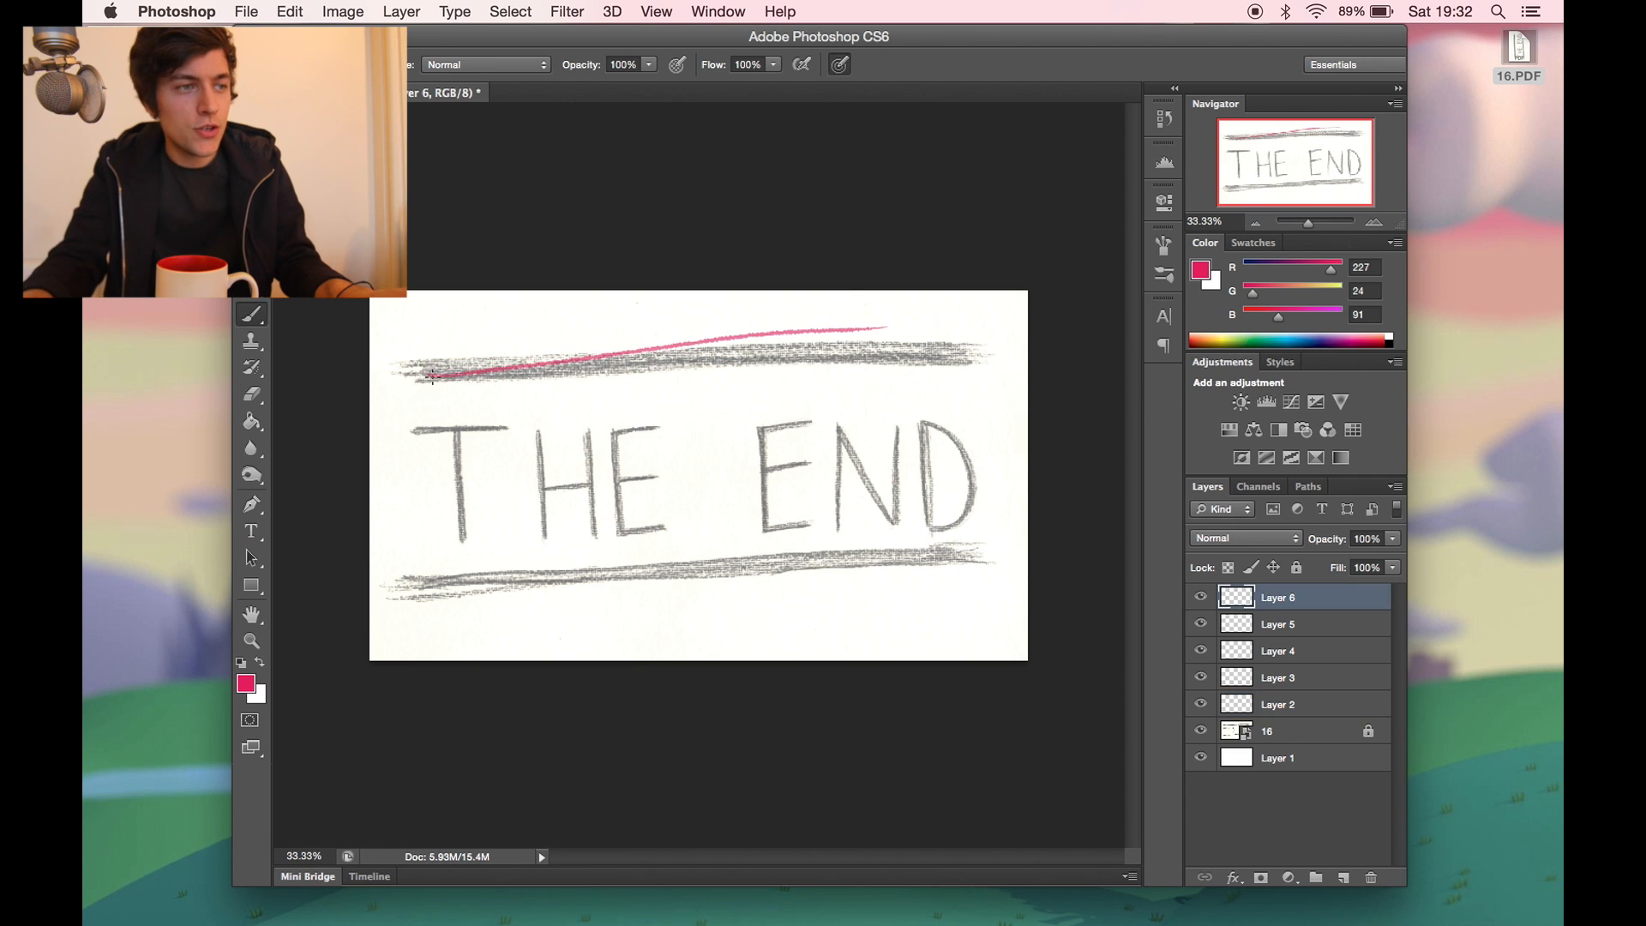
{"action": "mouse_move", "coordinate": [431, 378]}
{"action": "left_mouse_down"}
{"action": "mouse_move", "coordinate": [893, 395]}
{"action": "mouse_move", "coordinate": [500, 382]}
{"action": "mouse_move", "coordinate": [882, 379]}
{"action": "left_mouse_up"}
{"action": "key", "text": "alt+super+z"}
{"action": "key", "text": "alt+super+z"}
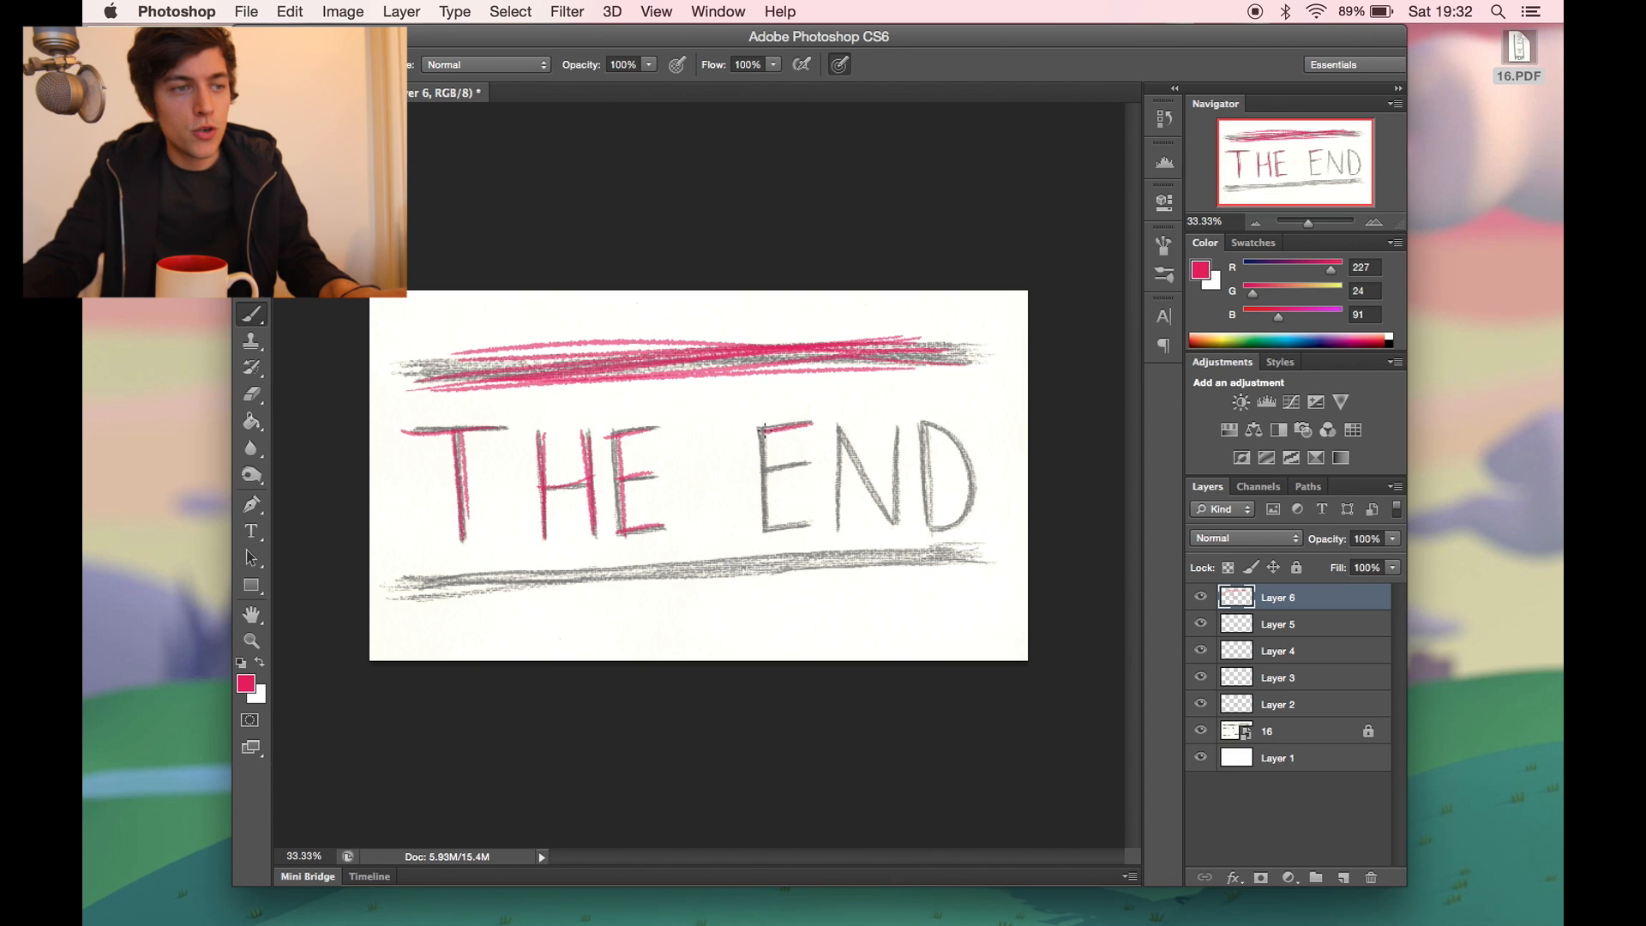
- Trace the word END and the bottom line in pink brush strokes on Layer 6
{"action": "left_click_drag", "start_coordinate": [772, 433], "coordinate": [767, 529]}
{"action": "mouse_move", "coordinate": [758, 471]}
{"action": "left_mouse_down"}
{"action": "mouse_move", "coordinate": [810, 464]}
{"action": "mouse_move", "coordinate": [846, 538]}
{"action": "left_mouse_up"}
{"action": "left_click_drag", "start_coordinate": [847, 445], "coordinate": [900, 538]}
{"action": "mouse_move", "coordinate": [898, 420]}
{"action": "left_mouse_down"}
{"action": "mouse_move", "coordinate": [938, 479]}
{"action": "mouse_move", "coordinate": [932, 436]}
{"action": "mouse_move", "coordinate": [925, 517]}
{"action": "mouse_move", "coordinate": [968, 477]}
{"action": "mouse_move", "coordinate": [985, 515]}
{"action": "mouse_move", "coordinate": [403, 587]}
{"action": "left_mouse_up"}
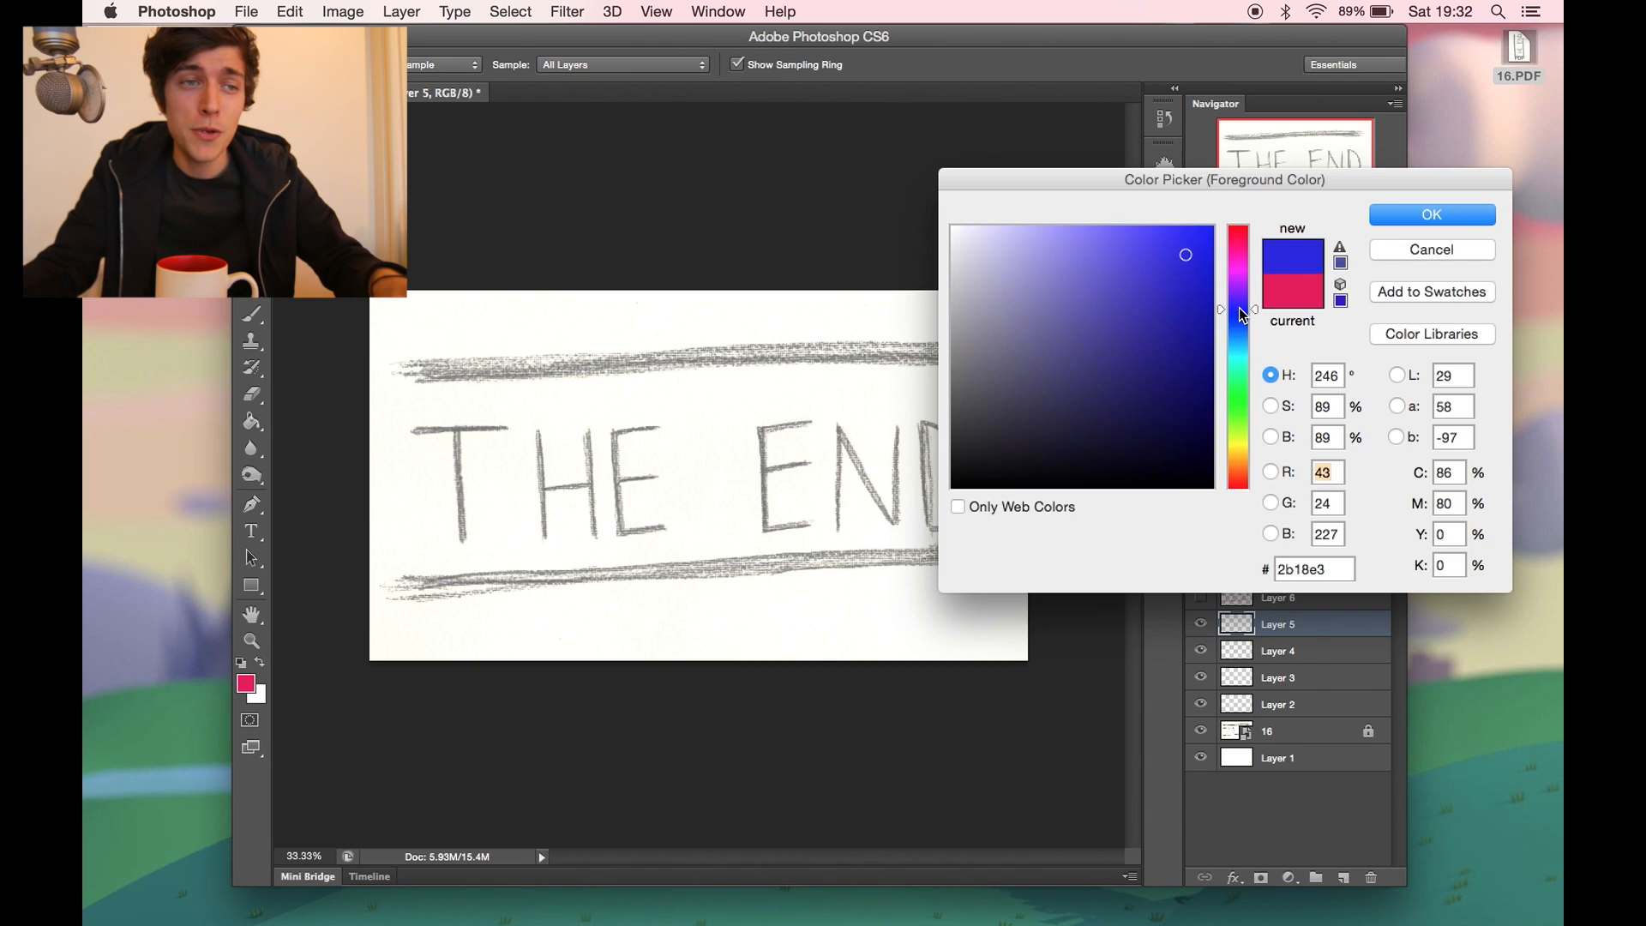
- Change the foreground colour to blue (RGB 34, 34, 226) and trace the drawing's top line on Layer 5
{"action": "left_click_drag", "start_coordinate": [1240, 310], "coordinate": [1239, 314]}
{"action": "left_click", "coordinate": [1174, 254]}
{"action": "left_click", "coordinate": [1411, 213]}
{"action": "mouse_move", "coordinate": [433, 381]}
{"action": "left_mouse_down"}
{"action": "mouse_move", "coordinate": [753, 349]}
{"action": "mouse_move", "coordinate": [1016, 374]}
{"action": "mouse_move", "coordinate": [859, 351]}
{"action": "mouse_move", "coordinate": [685, 374]}
{"action": "left_mouse_up"}
{"action": "mouse_move", "coordinate": [891, 350]}
{"action": "left_mouse_down"}
{"action": "mouse_move", "coordinate": [570, 354]}
{"action": "mouse_move", "coordinate": [600, 364]}
{"action": "mouse_move", "coordinate": [432, 377]}
{"action": "mouse_move", "coordinate": [550, 355]}
{"action": "left_mouse_up"}
{"action": "left_click_drag", "start_coordinate": [965, 341], "coordinate": [614, 370]}
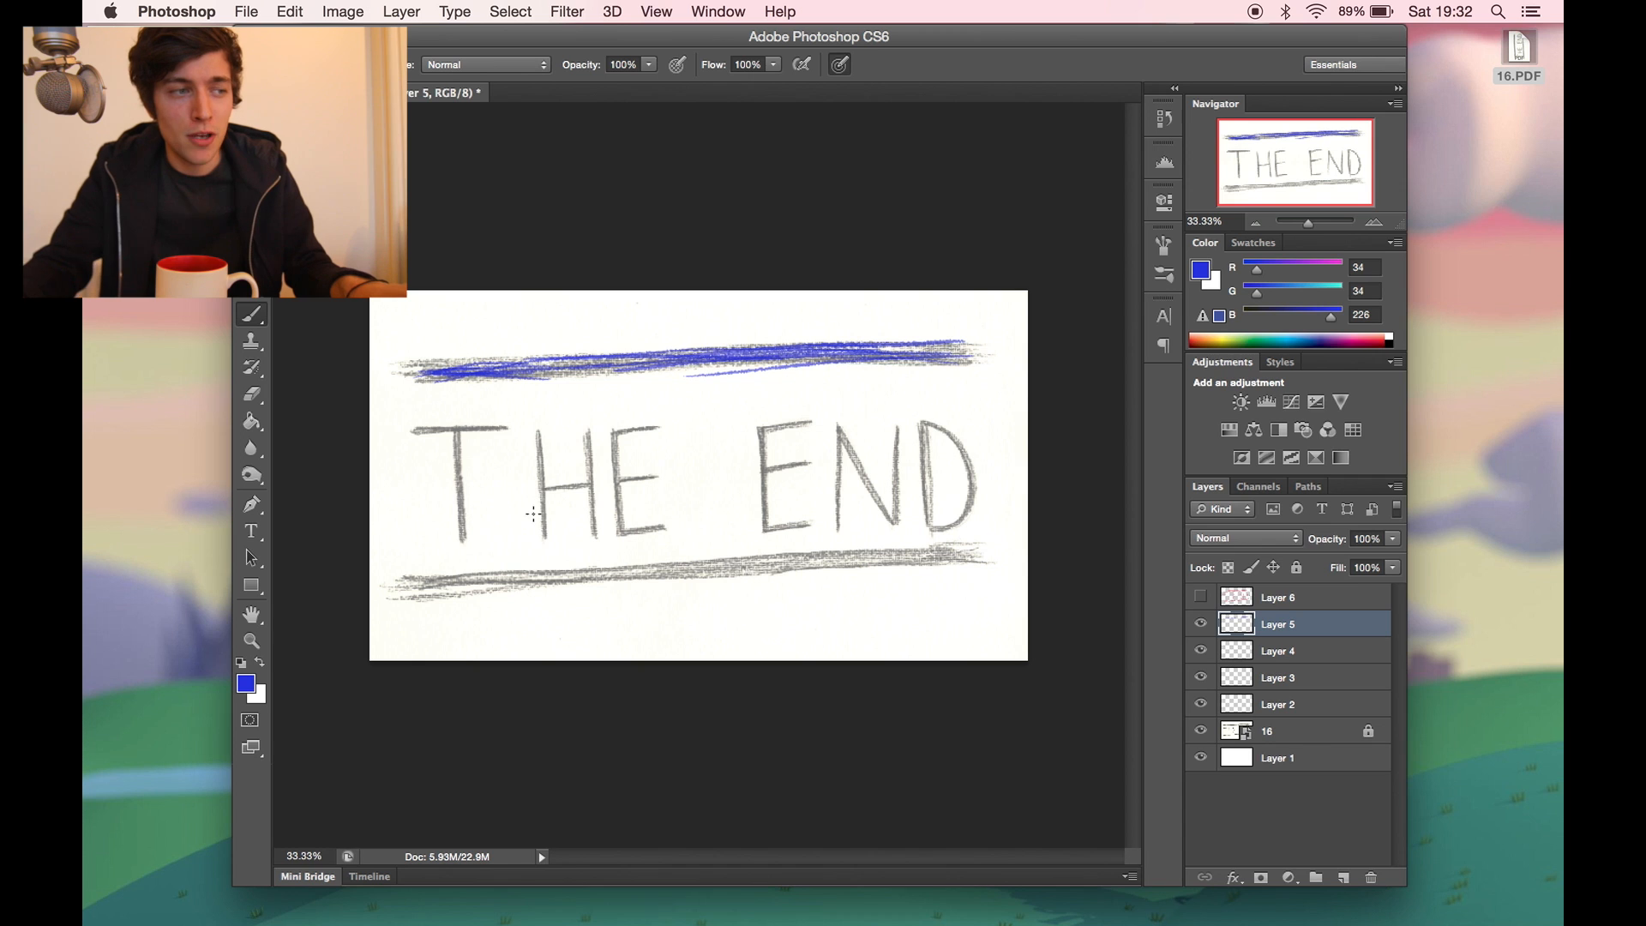
- Trace the letters of THE and the first E of END in blue on Layer 5
{"action": "mouse_move", "coordinate": [426, 434]}
{"action": "left_mouse_down"}
{"action": "mouse_move", "coordinate": [412, 431]}
{"action": "mouse_move", "coordinate": [462, 492]}
{"action": "mouse_move", "coordinate": [461, 538]}
{"action": "mouse_move", "coordinate": [460, 512]}
{"action": "left_mouse_up"}
{"action": "mouse_move", "coordinate": [542, 429]}
{"action": "left_mouse_down"}
{"action": "mouse_move", "coordinate": [543, 535]}
{"action": "mouse_move", "coordinate": [591, 481]}
{"action": "left_mouse_up"}
{"action": "mouse_move", "coordinate": [580, 436]}
{"action": "left_mouse_down"}
{"action": "mouse_move", "coordinate": [594, 538]}
{"action": "mouse_move", "coordinate": [665, 427]}
{"action": "mouse_move", "coordinate": [620, 520]}
{"action": "mouse_move", "coordinate": [666, 522]}
{"action": "mouse_move", "coordinate": [657, 473]}
{"action": "left_mouse_up"}
{"action": "left_click_drag", "start_coordinate": [761, 429], "coordinate": [810, 423]}
{"action": "left_click_drag", "start_coordinate": [762, 430], "coordinate": [767, 511]}
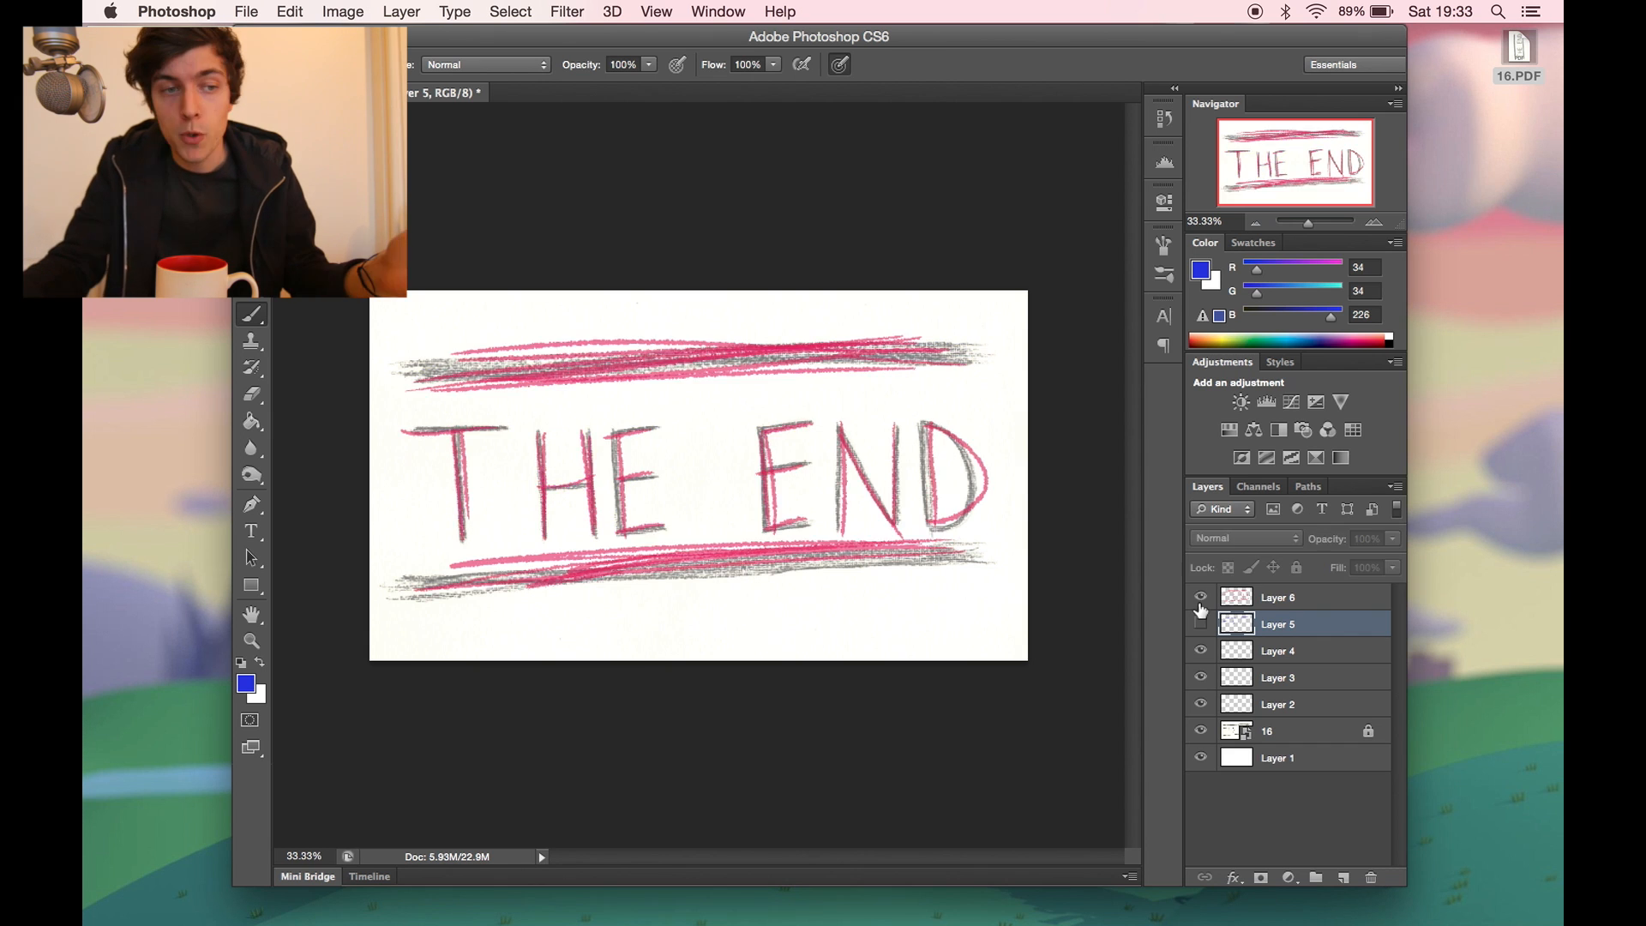
- Compare the pink and blue tracings by toggling the visibility of Layer 6 and Layer 5
{"action": "left_click", "coordinate": [1202, 600]}
{"action": "left_click", "coordinate": [1203, 624]}
{"action": "left_click", "coordinate": [1203, 601]}
{"action": "left_click", "coordinate": [1204, 625]}
{"action": "left_click", "coordinate": [1203, 600]}
{"action": "left_click", "coordinate": [1202, 625]}
{"action": "left_click", "coordinate": [1202, 625]}
{"action": "left_click", "coordinate": [1203, 601]}
{"action": "left_click", "coordinate": [1203, 601]}
{"action": "left_click", "coordinate": [1202, 624]}
- Trace the letters N and D and the bottom line in blue on Layer 5
{"action": "mouse_move", "coordinate": [839, 429]}
{"action": "left_mouse_down"}
{"action": "mouse_move", "coordinate": [840, 536]}
{"action": "mouse_move", "coordinate": [895, 523]}
{"action": "mouse_move", "coordinate": [896, 430]}
{"action": "mouse_move", "coordinate": [928, 528]}
{"action": "left_mouse_up"}
{"action": "mouse_move", "coordinate": [924, 422]}
{"action": "left_mouse_down"}
{"action": "mouse_move", "coordinate": [942, 535]}
{"action": "mouse_move", "coordinate": [931, 521]}
{"action": "left_mouse_up"}
{"action": "mouse_move", "coordinate": [570, 574]}
{"action": "left_mouse_down"}
{"action": "mouse_move", "coordinate": [434, 591]}
{"action": "mouse_move", "coordinate": [641, 562]}
{"action": "left_mouse_up"}
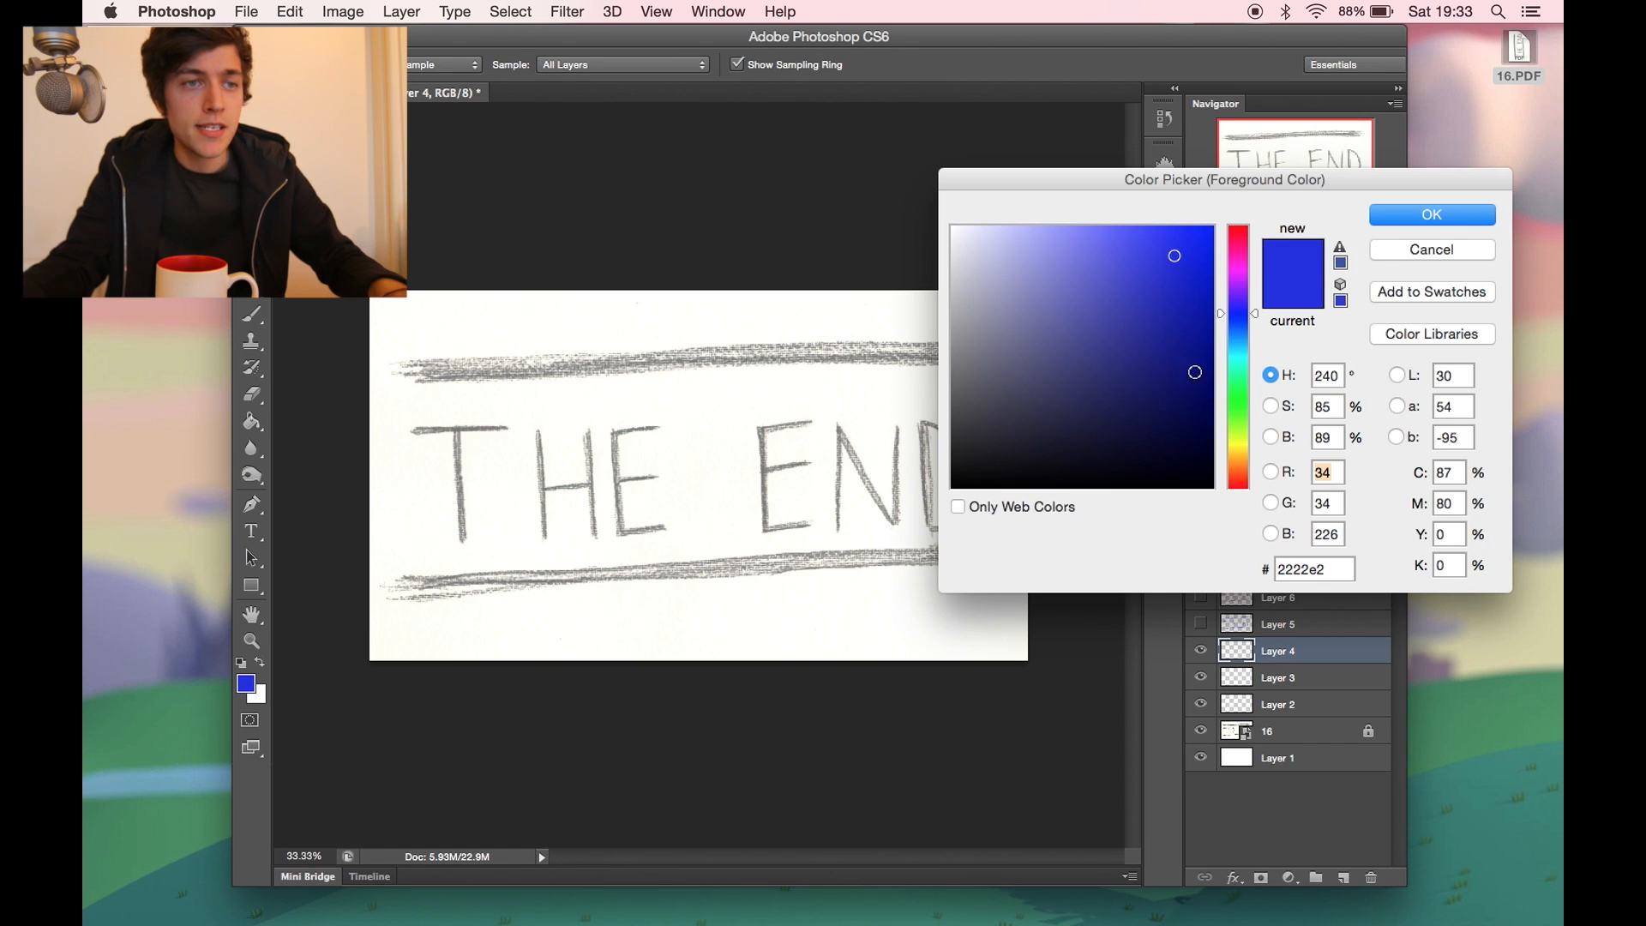
- Set the foreground colour to turquoise #22e2b2 and trace the letters and the bottom line on Layer 4
{"action": "left_click_drag", "start_coordinate": [1238, 315], "coordinate": [1239, 367]}
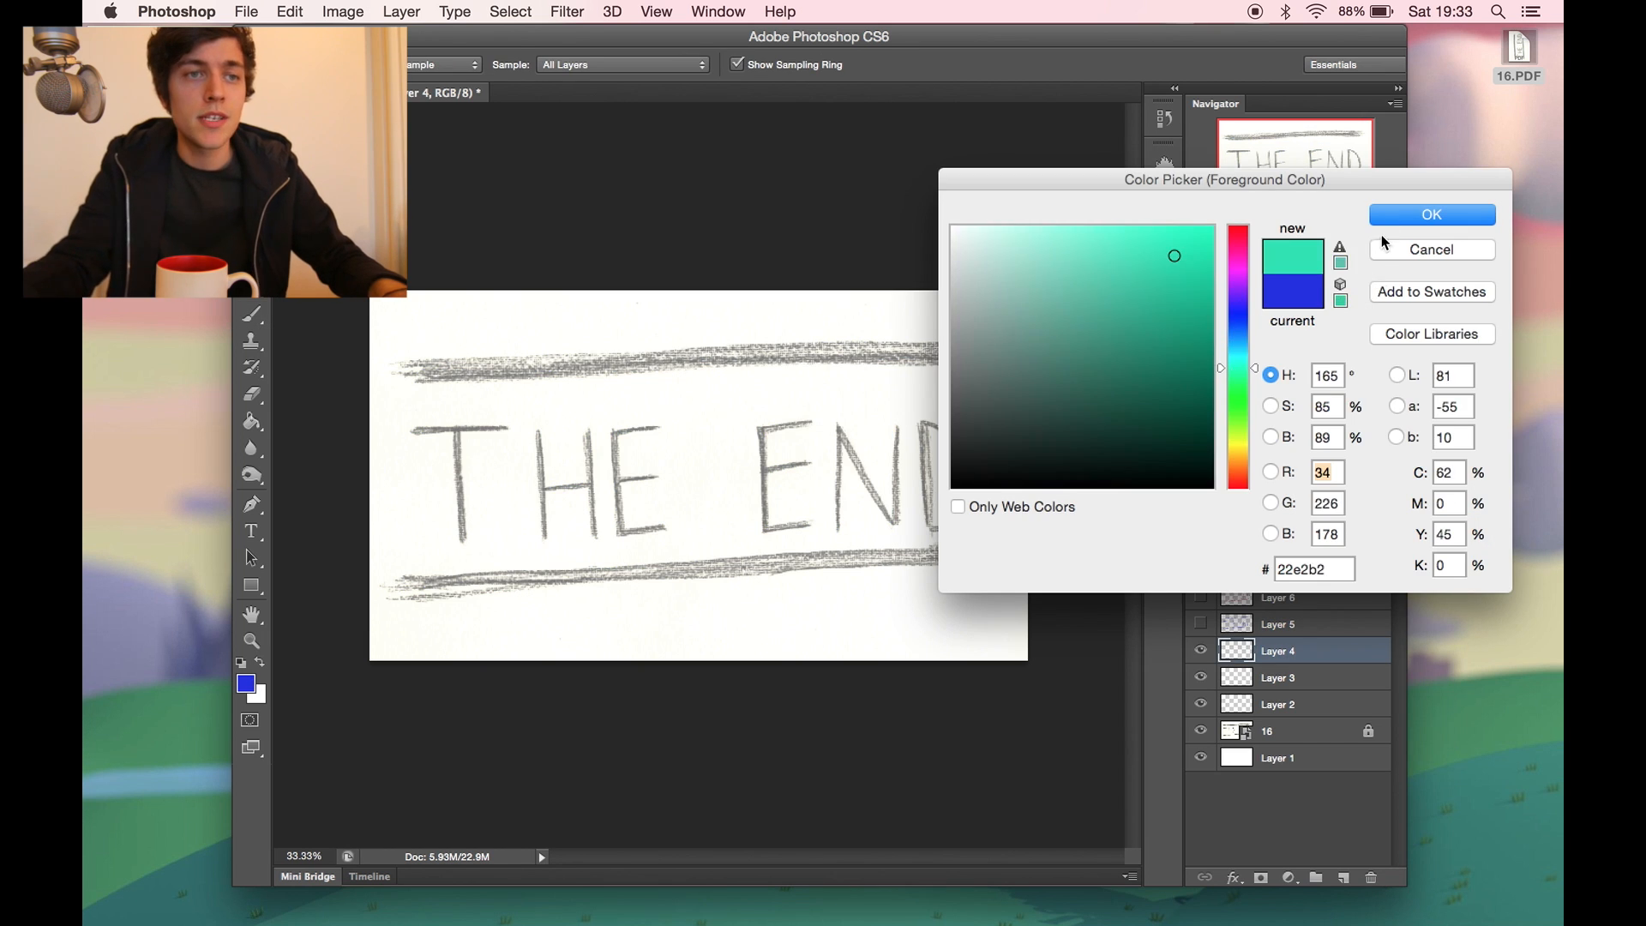
{"action": "left_click", "coordinate": [1403, 216]}
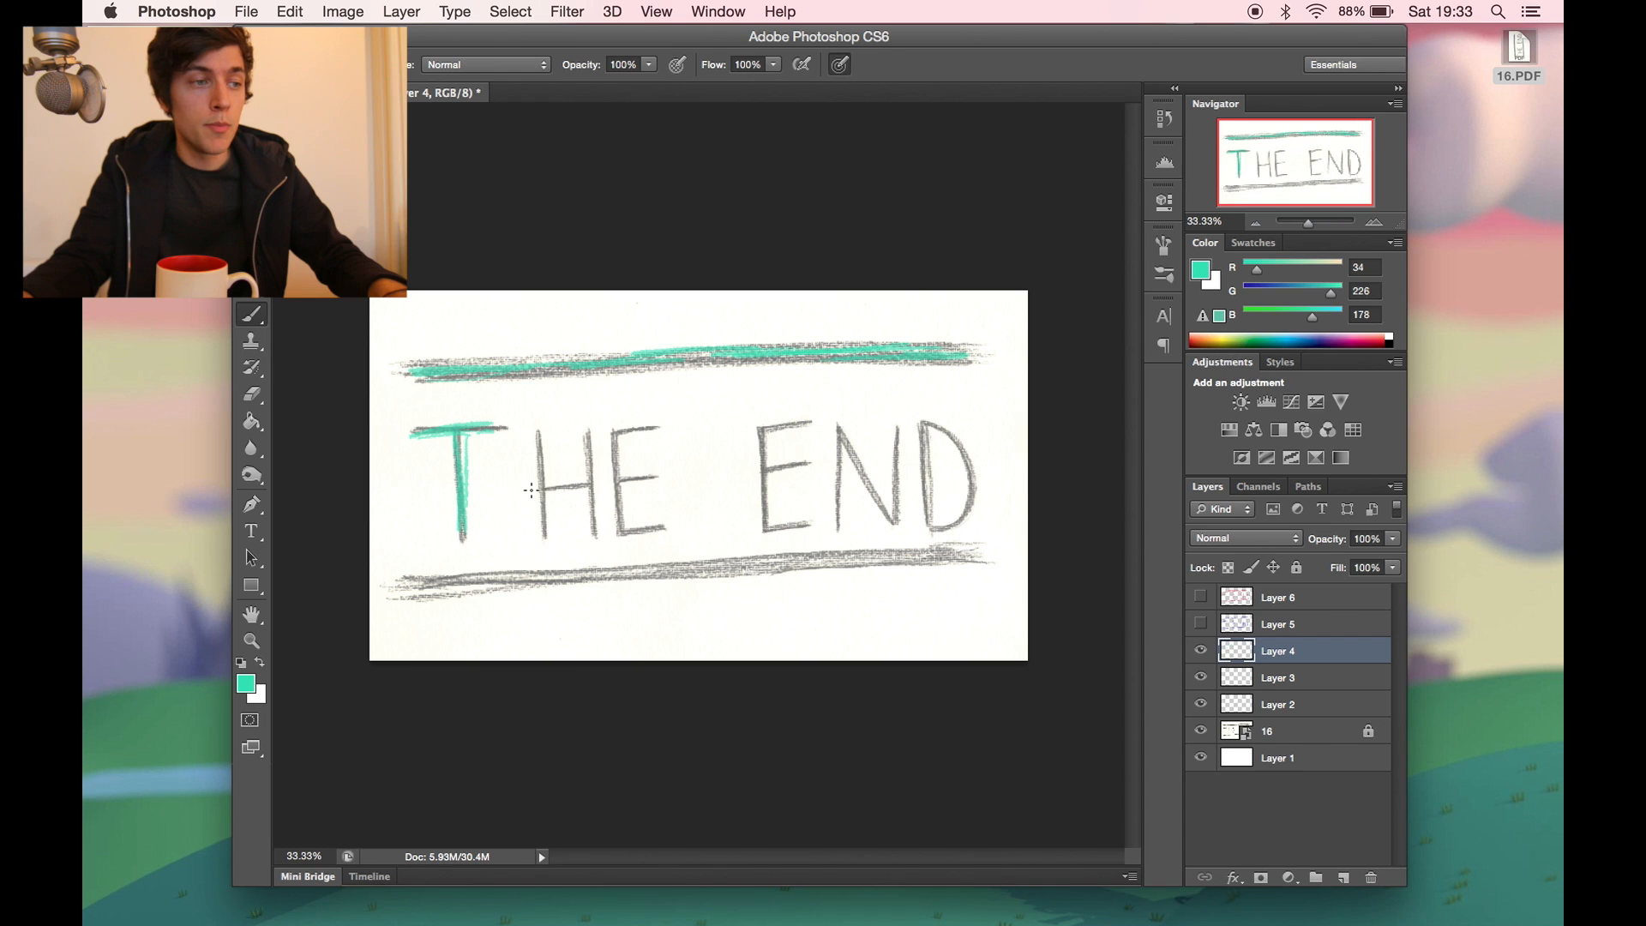
{"action": "left_click_drag", "start_coordinate": [535, 436], "coordinate": [543, 538]}
{"action": "left_click_drag", "start_coordinate": [542, 496], "coordinate": [588, 486]}
{"action": "left_click_drag", "start_coordinate": [585, 431], "coordinate": [592, 540]}
{"action": "mouse_move", "coordinate": [666, 423]}
{"action": "left_mouse_down"}
{"action": "mouse_move", "coordinate": [619, 429]}
{"action": "mouse_move", "coordinate": [639, 523]}
{"action": "mouse_move", "coordinate": [670, 522]}
{"action": "left_mouse_up"}
{"action": "mouse_move", "coordinate": [797, 426]}
{"action": "left_mouse_down"}
{"action": "mouse_move", "coordinate": [759, 425]}
{"action": "mouse_move", "coordinate": [766, 512]}
{"action": "mouse_move", "coordinate": [806, 525]}
{"action": "left_mouse_up"}
{"action": "mouse_move", "coordinate": [772, 468]}
{"action": "left_mouse_down"}
{"action": "mouse_move", "coordinate": [851, 470]}
{"action": "mouse_move", "coordinate": [838, 524]}
{"action": "left_mouse_up"}
{"action": "mouse_move", "coordinate": [927, 429]}
{"action": "left_mouse_down"}
{"action": "mouse_move", "coordinate": [928, 528]}
{"action": "mouse_move", "coordinate": [986, 480]}
{"action": "mouse_move", "coordinate": [933, 530]}
{"action": "left_mouse_up"}
{"action": "mouse_move", "coordinate": [446, 593]}
{"action": "left_mouse_down"}
{"action": "mouse_move", "coordinate": [523, 589]}
{"action": "mouse_move", "coordinate": [600, 574]}
{"action": "left_mouse_up"}
{"action": "left_click_drag", "start_coordinate": [601, 573], "coordinate": [701, 559]}
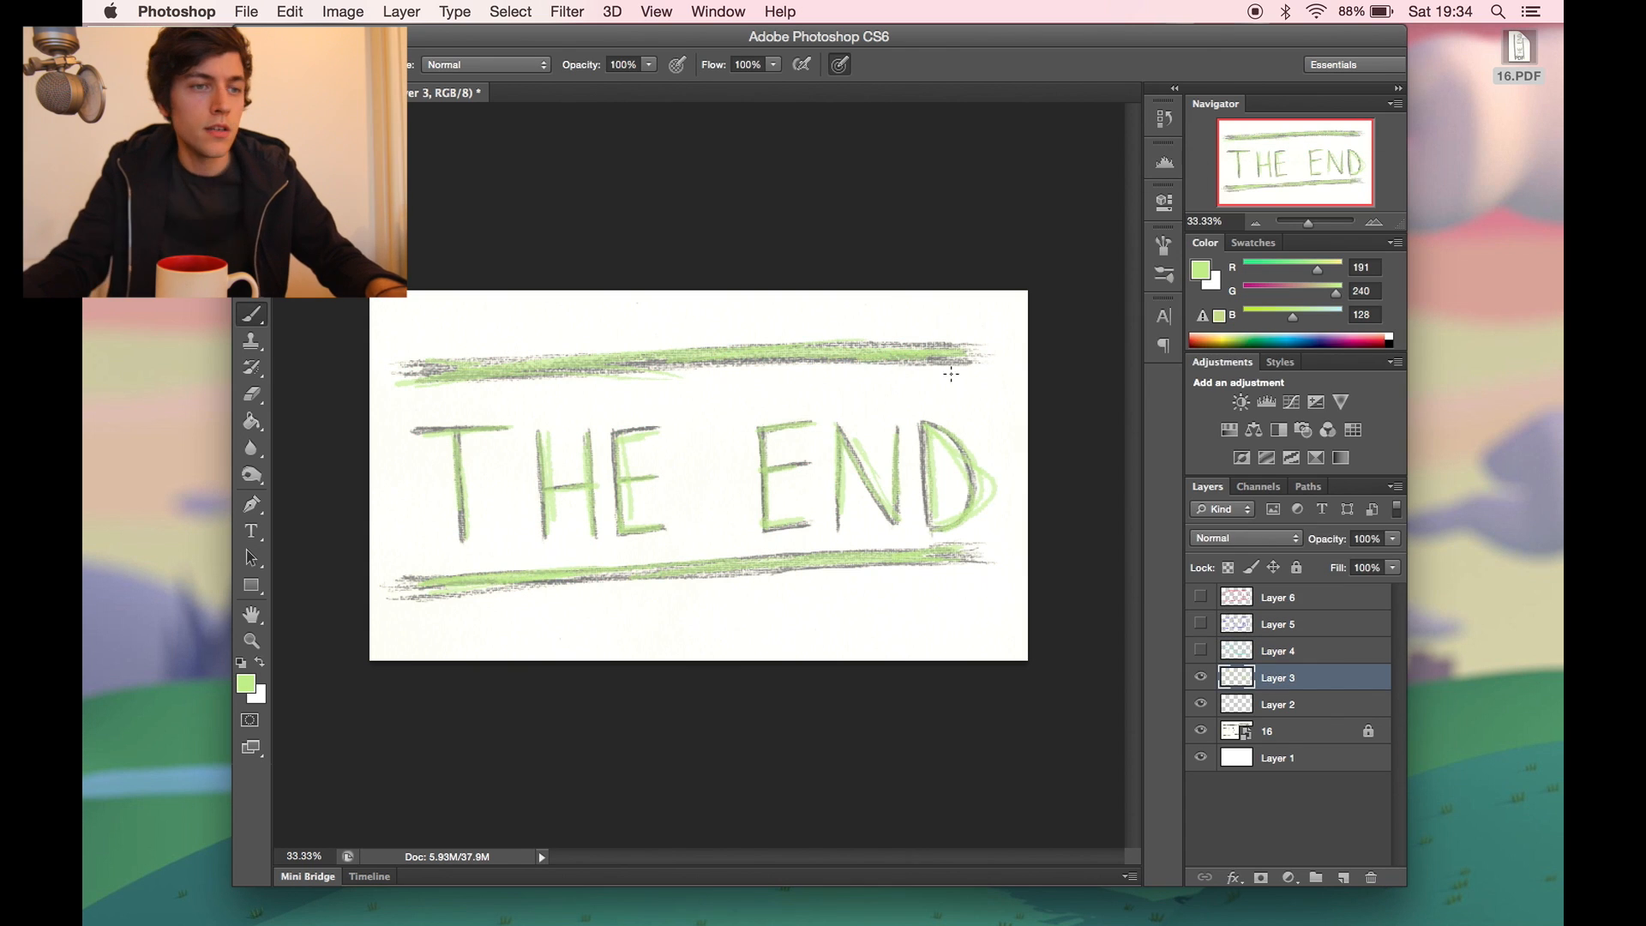
- Hide Layer 3, make Layer 2 active and set the foreground colour to yellow (RGB 255, 253, 78)
{"action": "left_click", "coordinate": [1201, 677]}
{"action": "left_click", "coordinate": [1264, 707]}
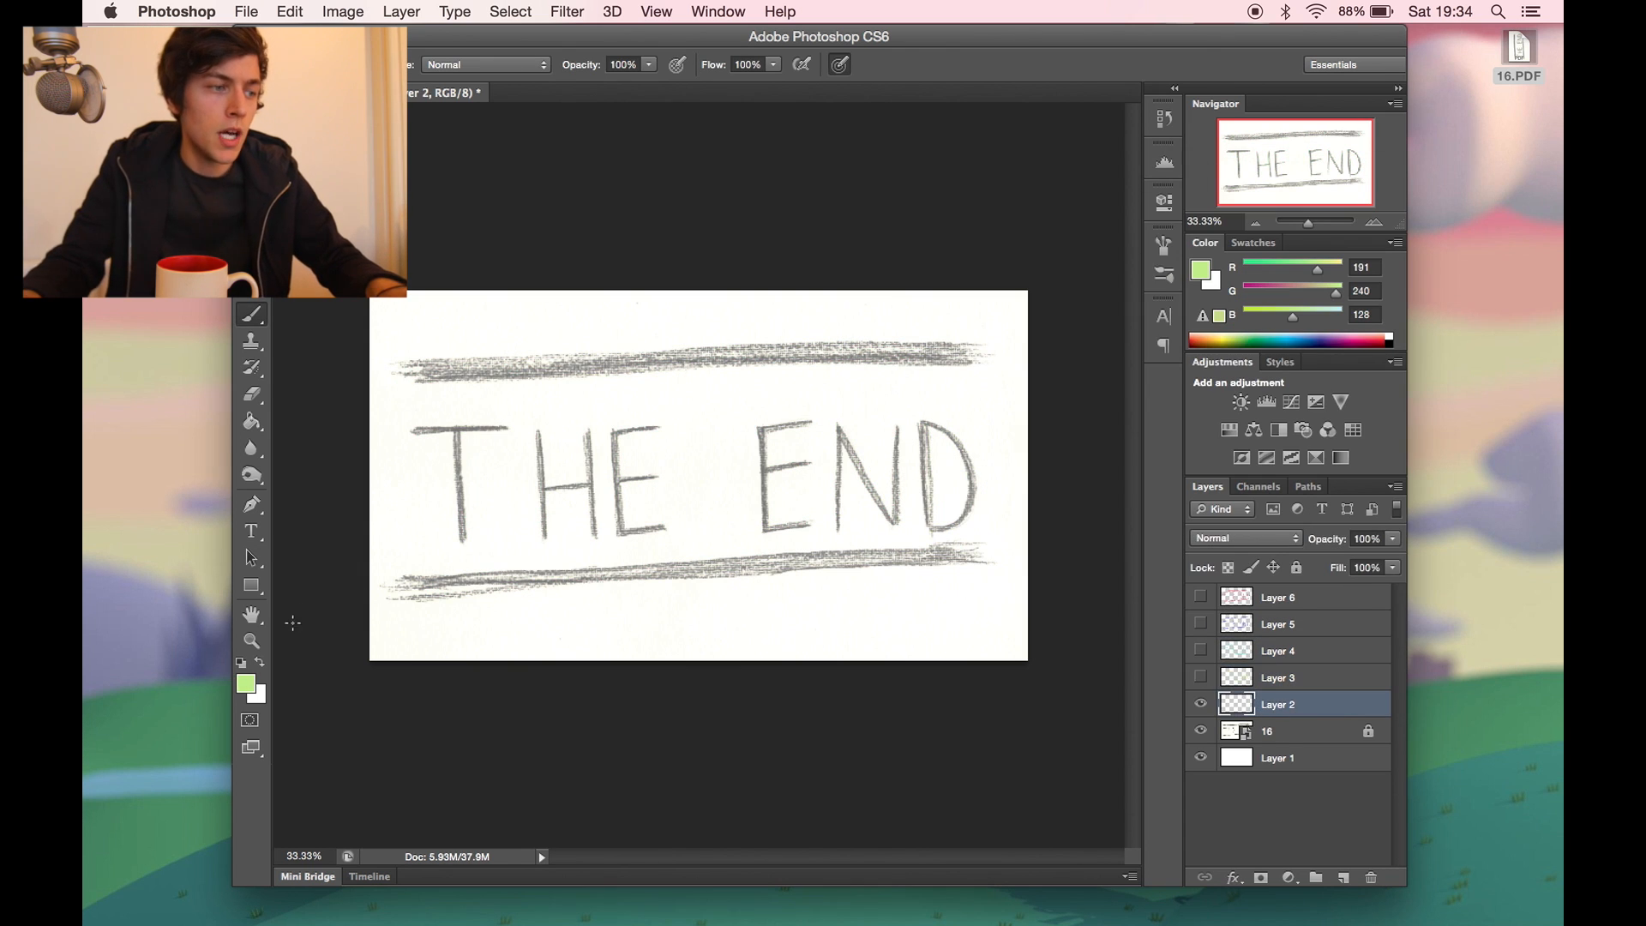
{"action": "left_click", "coordinate": [246, 683]}
{"action": "left_click", "coordinate": [1237, 249]}
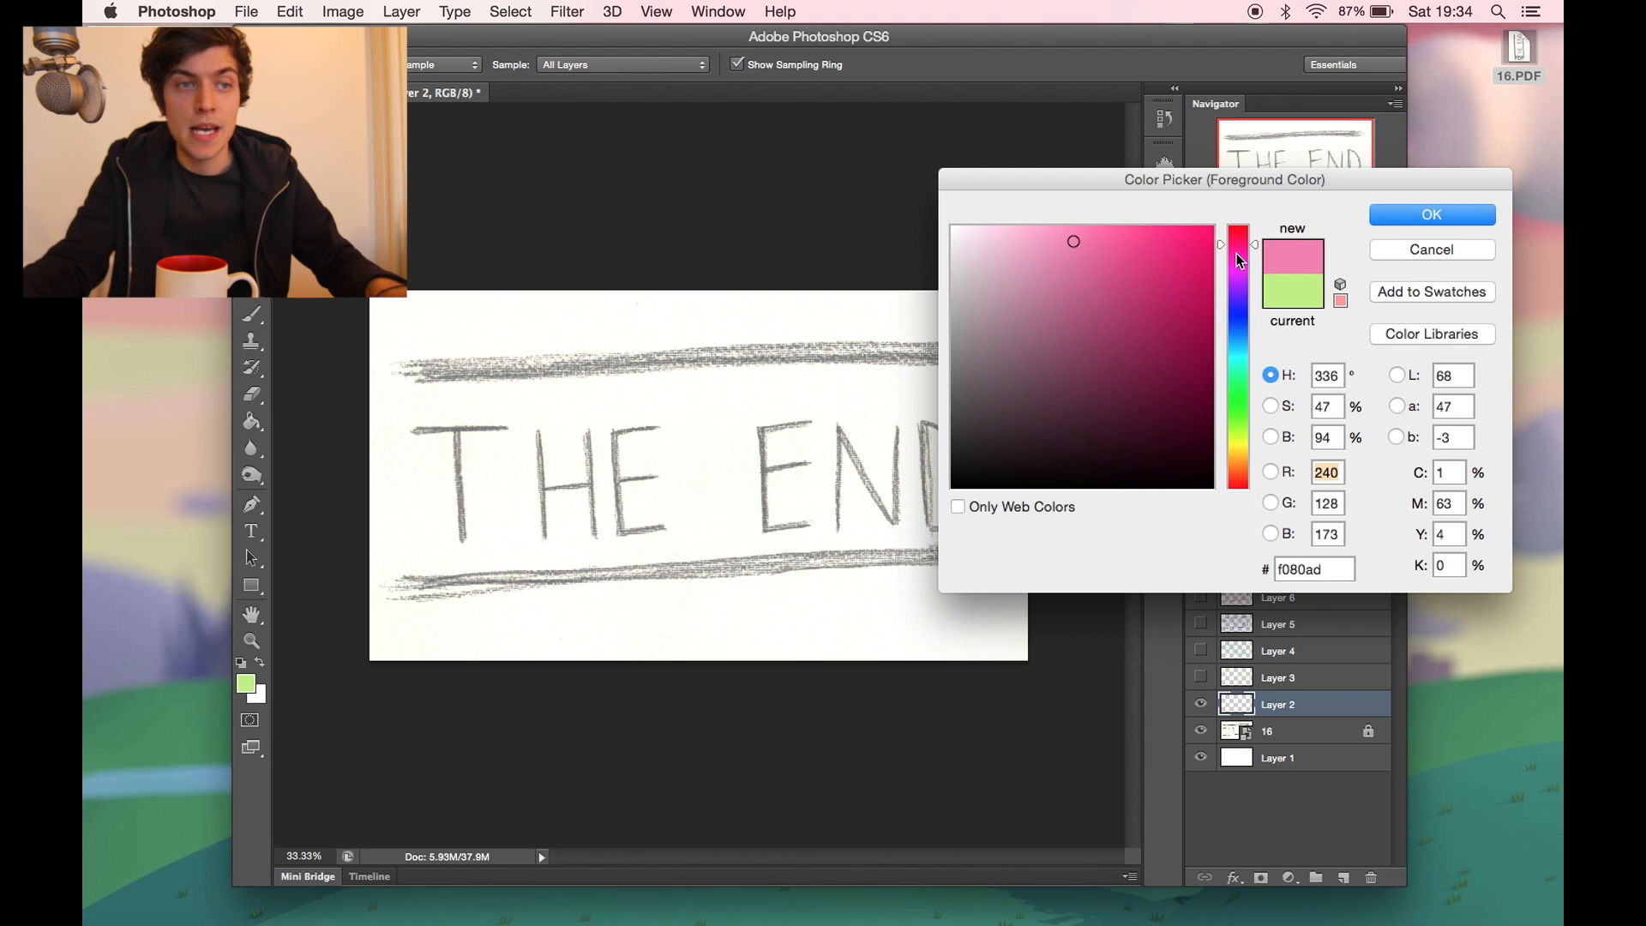
{"action": "left_click", "coordinate": [1239, 441]}
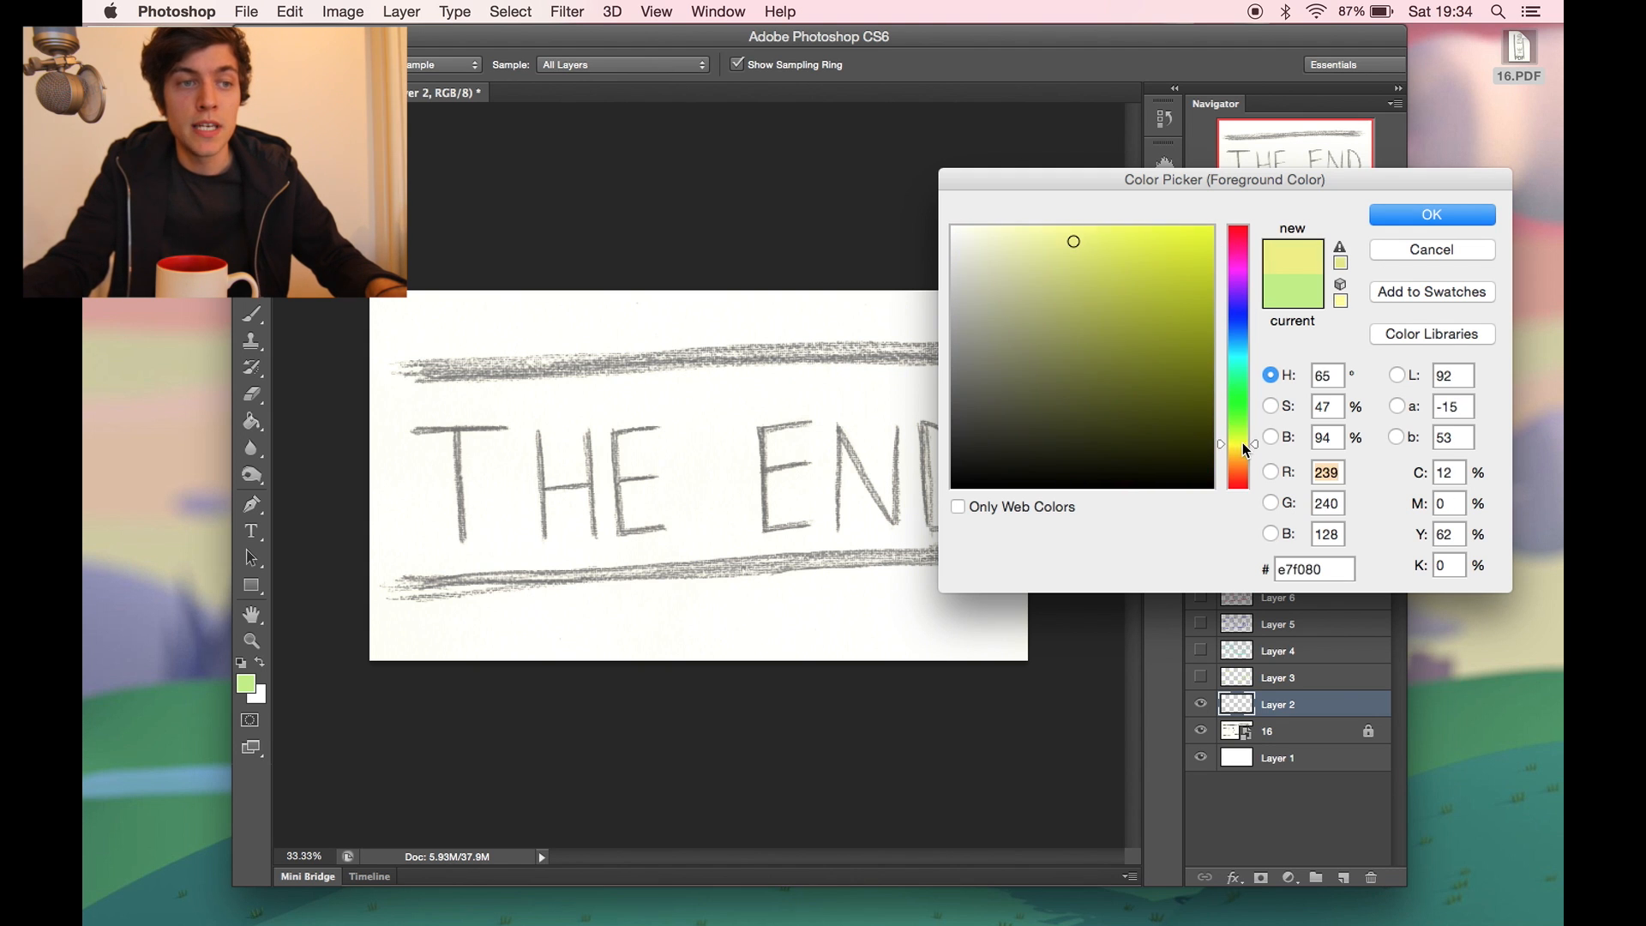
{"action": "left_click", "coordinate": [1133, 227]}
{"action": "left_click", "coordinate": [1393, 223]}
- Trace the top line and the letters of THE END in yellow on Layer 2
{"action": "mouse_move", "coordinate": [406, 371]}
{"action": "left_mouse_down"}
{"action": "mouse_move", "coordinate": [510, 427]}
{"action": "mouse_move", "coordinate": [463, 516]}
{"action": "left_mouse_up"}
{"action": "left_click_drag", "start_coordinate": [539, 430], "coordinate": [541, 530]}
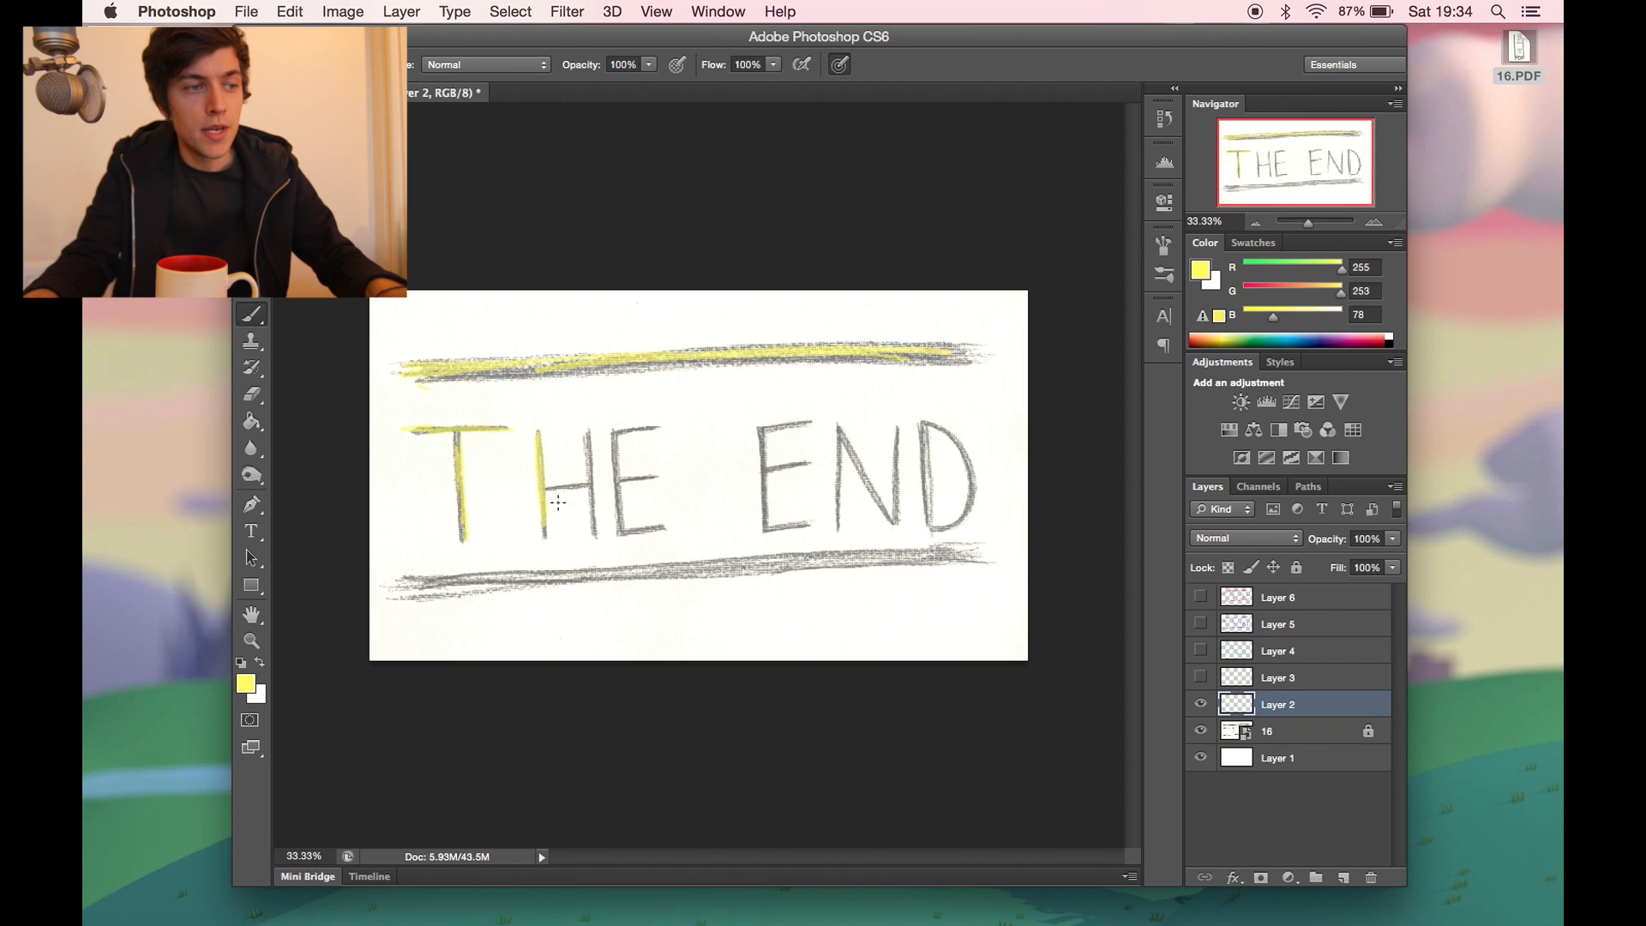
{"action": "left_click_drag", "start_coordinate": [610, 429], "coordinate": [617, 533]}
{"action": "left_click_drag", "start_coordinate": [759, 425], "coordinate": [763, 530]}
{"action": "mouse_move", "coordinate": [896, 442]}
{"action": "left_mouse_down"}
{"action": "mouse_move", "coordinate": [898, 523]}
{"action": "mouse_move", "coordinate": [930, 520]}
{"action": "left_mouse_up"}
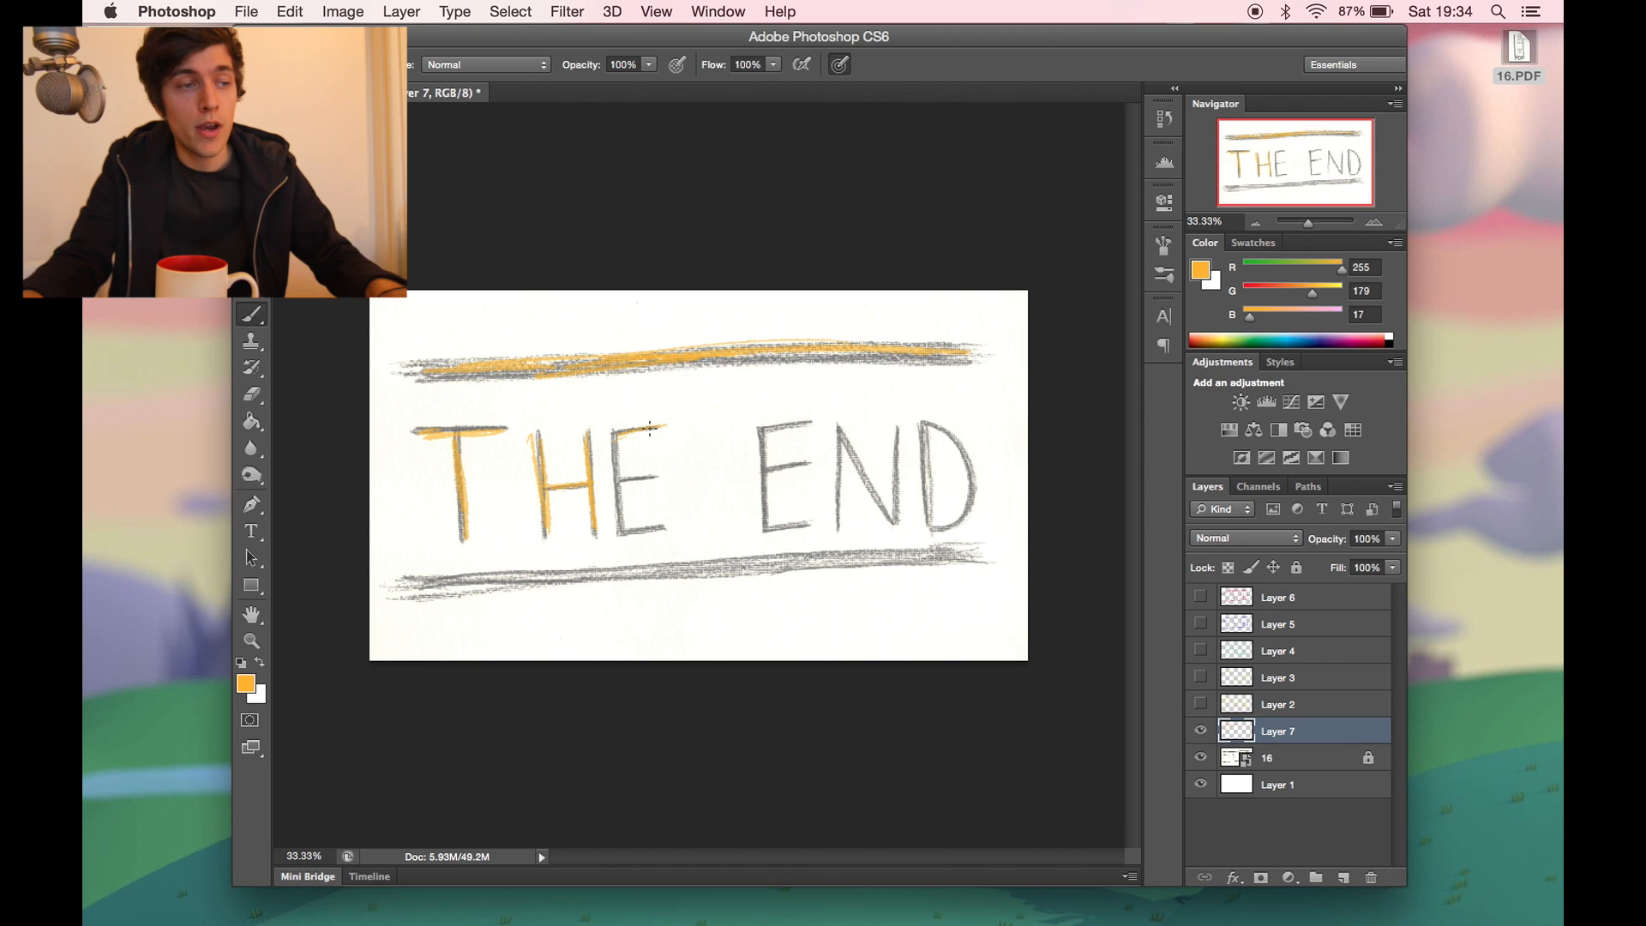
- Trace the letters and the bottom line in orange on Layer 7
{"action": "mouse_move", "coordinate": [615, 433]}
{"action": "left_mouse_down"}
{"action": "mouse_move", "coordinate": [632, 527]}
{"action": "mouse_move", "coordinate": [674, 523]}
{"action": "left_mouse_up"}
{"action": "left_click_drag", "start_coordinate": [619, 479], "coordinate": [656, 477]}
{"action": "mouse_move", "coordinate": [814, 420]}
{"action": "left_mouse_down"}
{"action": "mouse_move", "coordinate": [755, 430]}
{"action": "mouse_move", "coordinate": [766, 517]}
{"action": "mouse_move", "coordinate": [814, 525]}
{"action": "left_mouse_up"}
{"action": "left_click_drag", "start_coordinate": [833, 428], "coordinate": [838, 516]}
{"action": "mouse_move", "coordinate": [924, 430]}
{"action": "left_mouse_down"}
{"action": "mouse_move", "coordinate": [934, 525]}
{"action": "mouse_move", "coordinate": [964, 522]}
{"action": "left_mouse_up"}
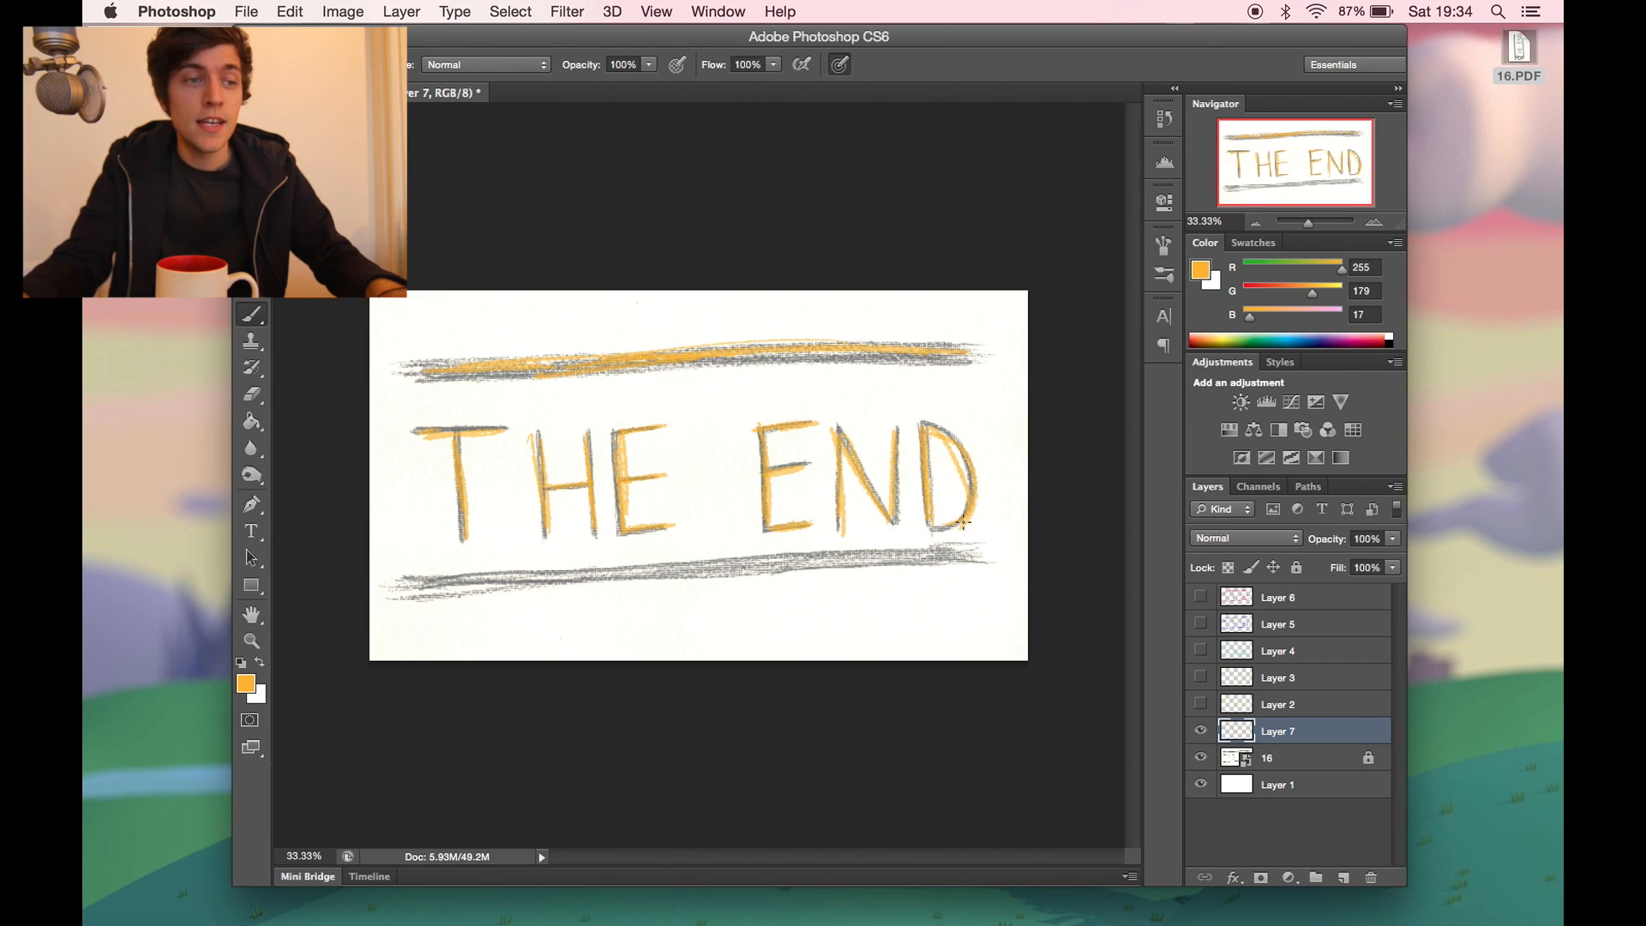
{"action": "mouse_move", "coordinate": [503, 583]}
{"action": "left_mouse_down"}
{"action": "mouse_move", "coordinate": [416, 587]}
{"action": "mouse_move", "coordinate": [810, 558]}
{"action": "mouse_move", "coordinate": [919, 576]}
{"action": "left_mouse_up"}
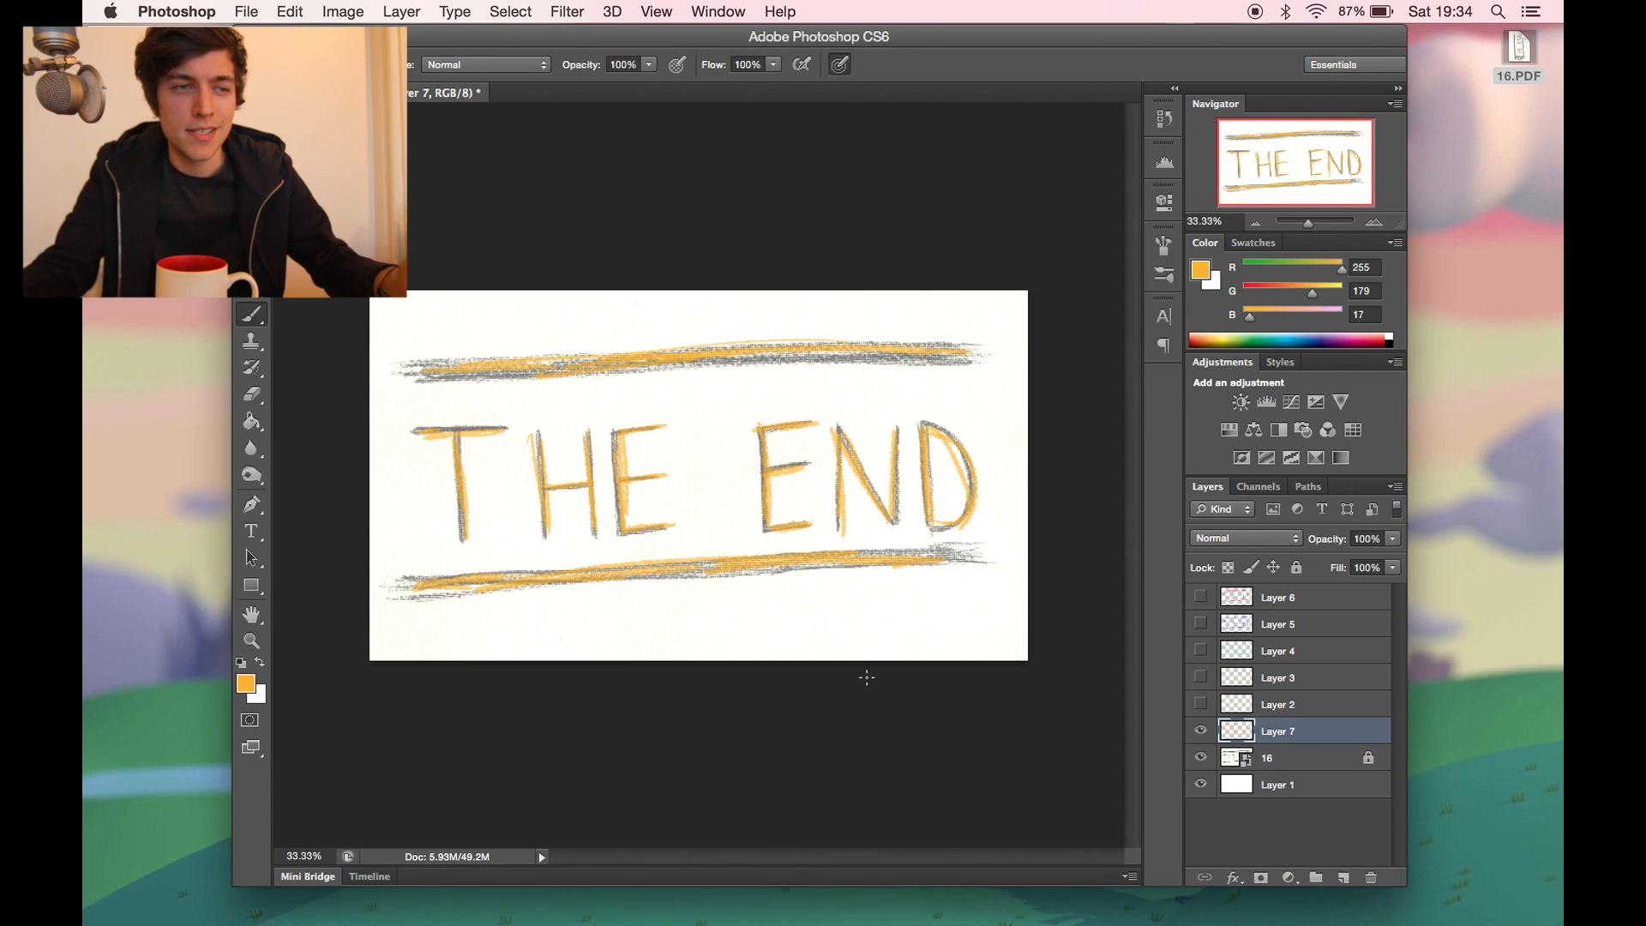
{"action": "left_click_drag", "start_coordinate": [926, 548], "coordinate": [978, 546]}
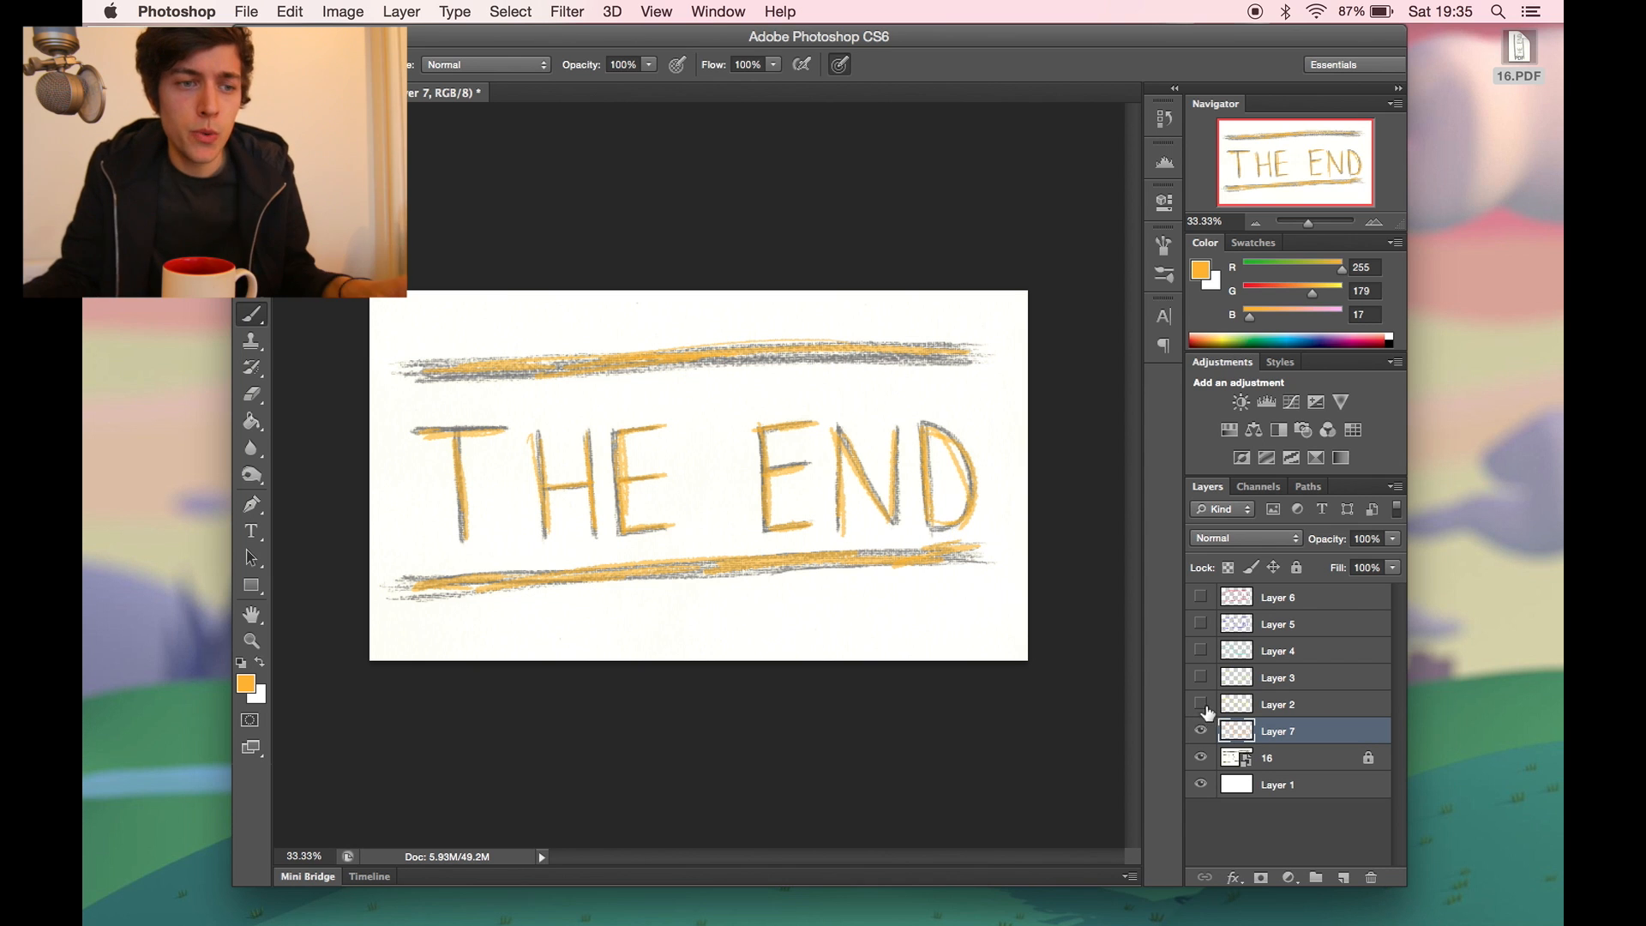
- Make Layers 2 to 6 visible again and hide the drawing layer 16
{"action": "left_click_drag", "start_coordinate": [1201, 704], "coordinate": [1200, 597]}
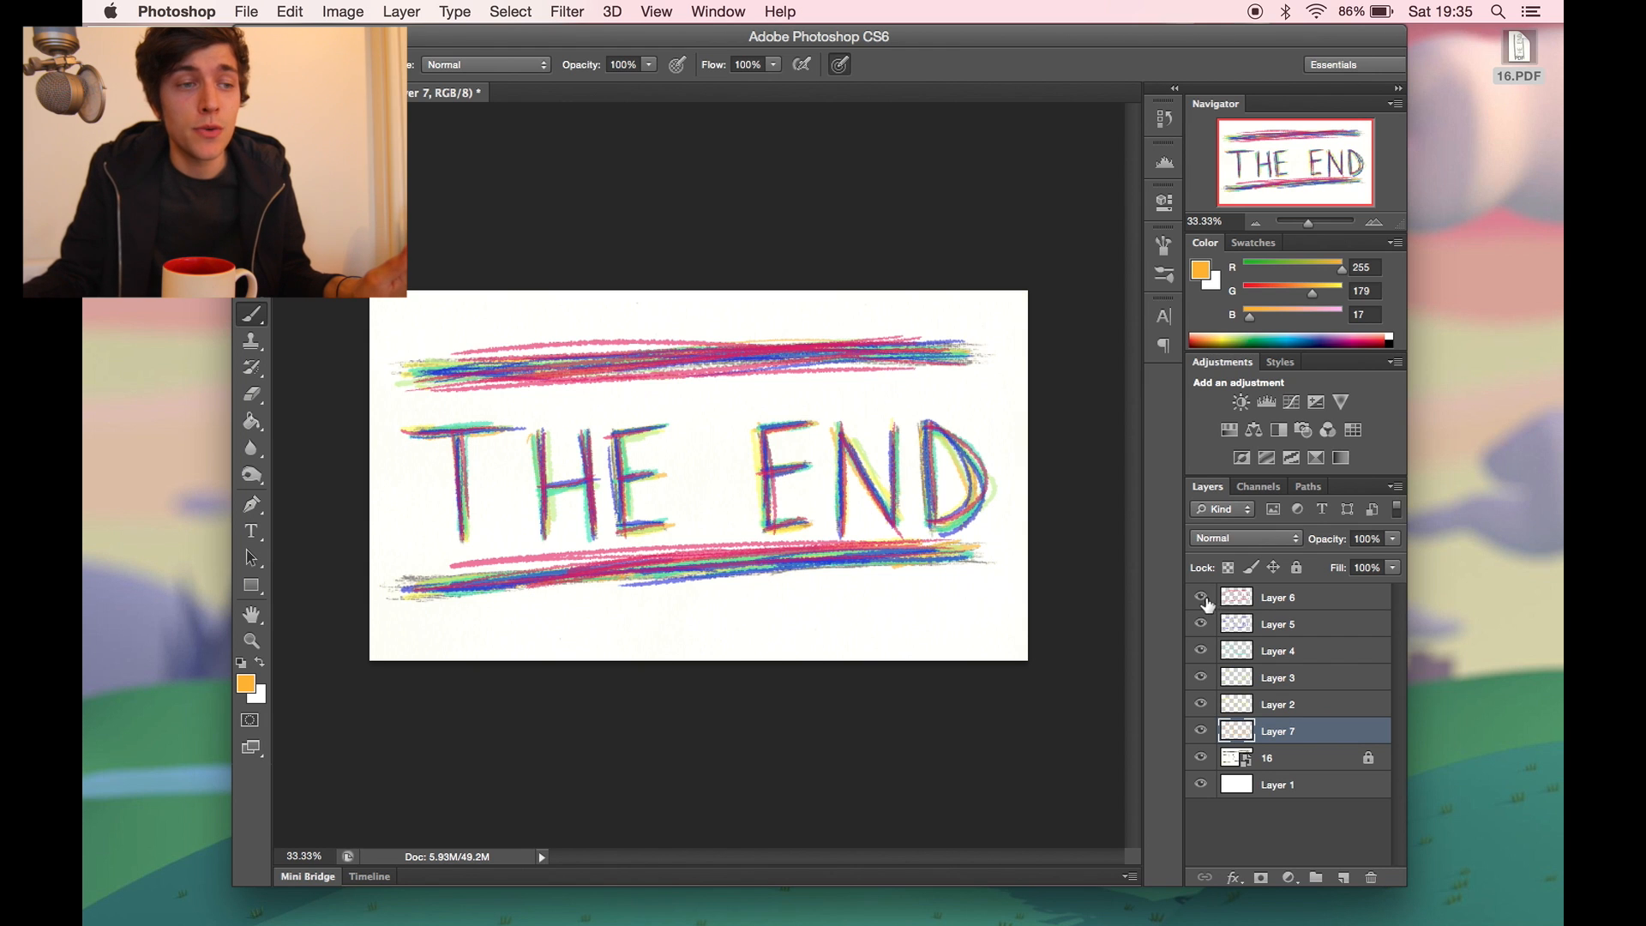
{"action": "mouse_move", "coordinate": [1202, 602]}
{"action": "left_mouse_down"}
{"action": "mouse_move", "coordinate": [1199, 731]}
{"action": "mouse_move", "coordinate": [1202, 604]}
{"action": "left_mouse_up"}
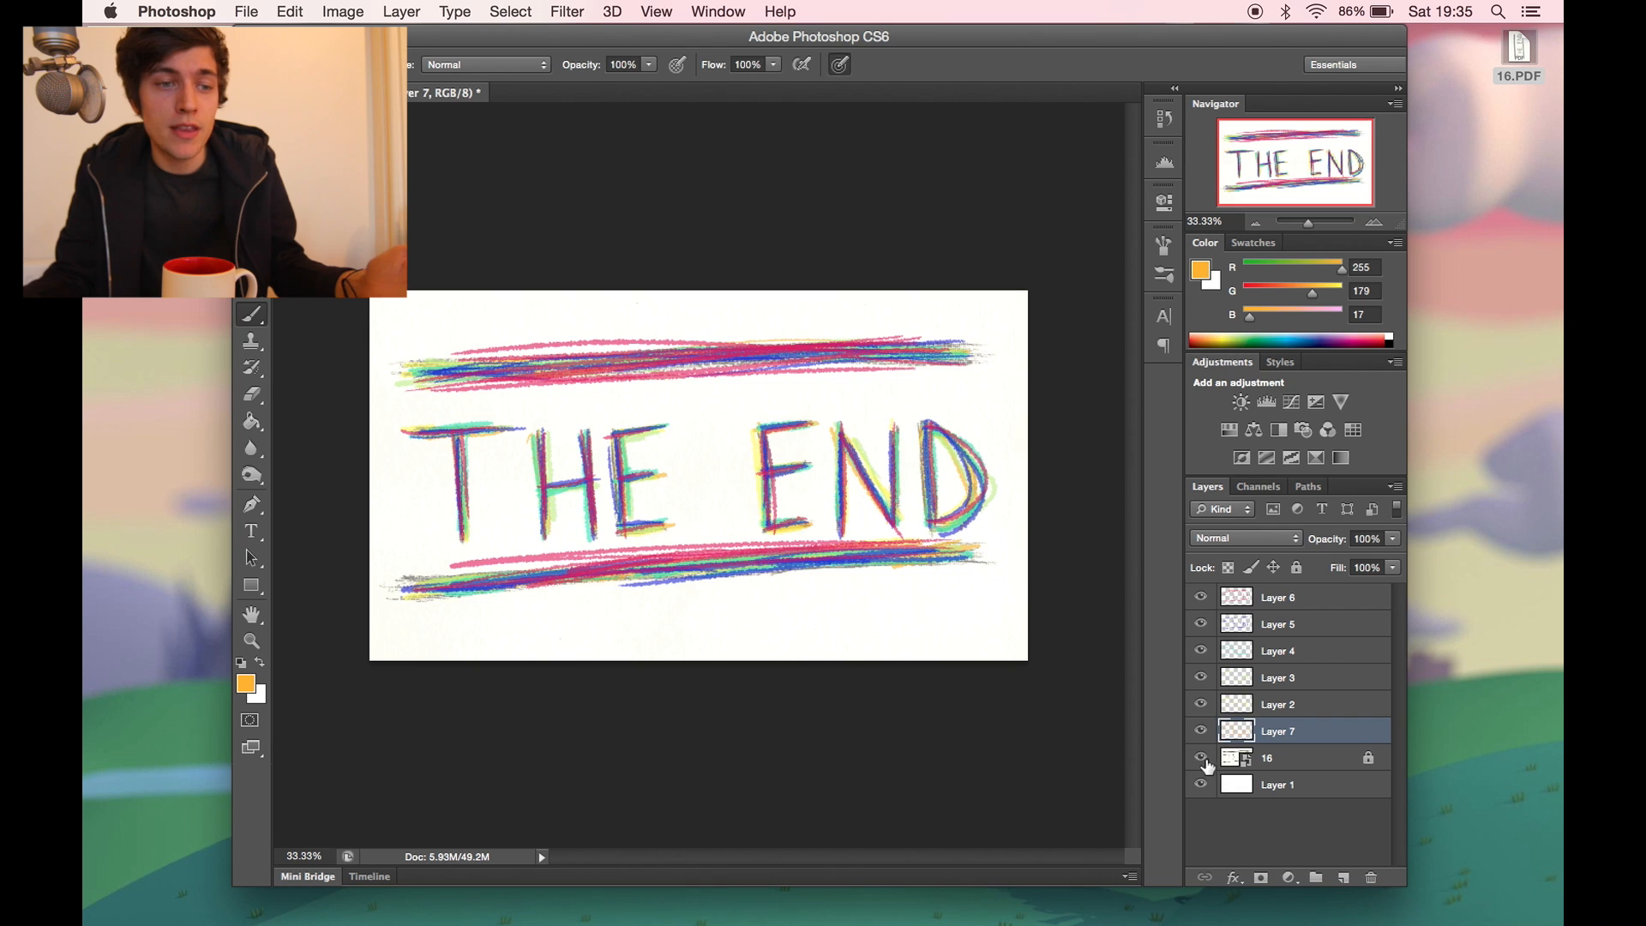
{"action": "left_click", "coordinate": [1201, 758]}
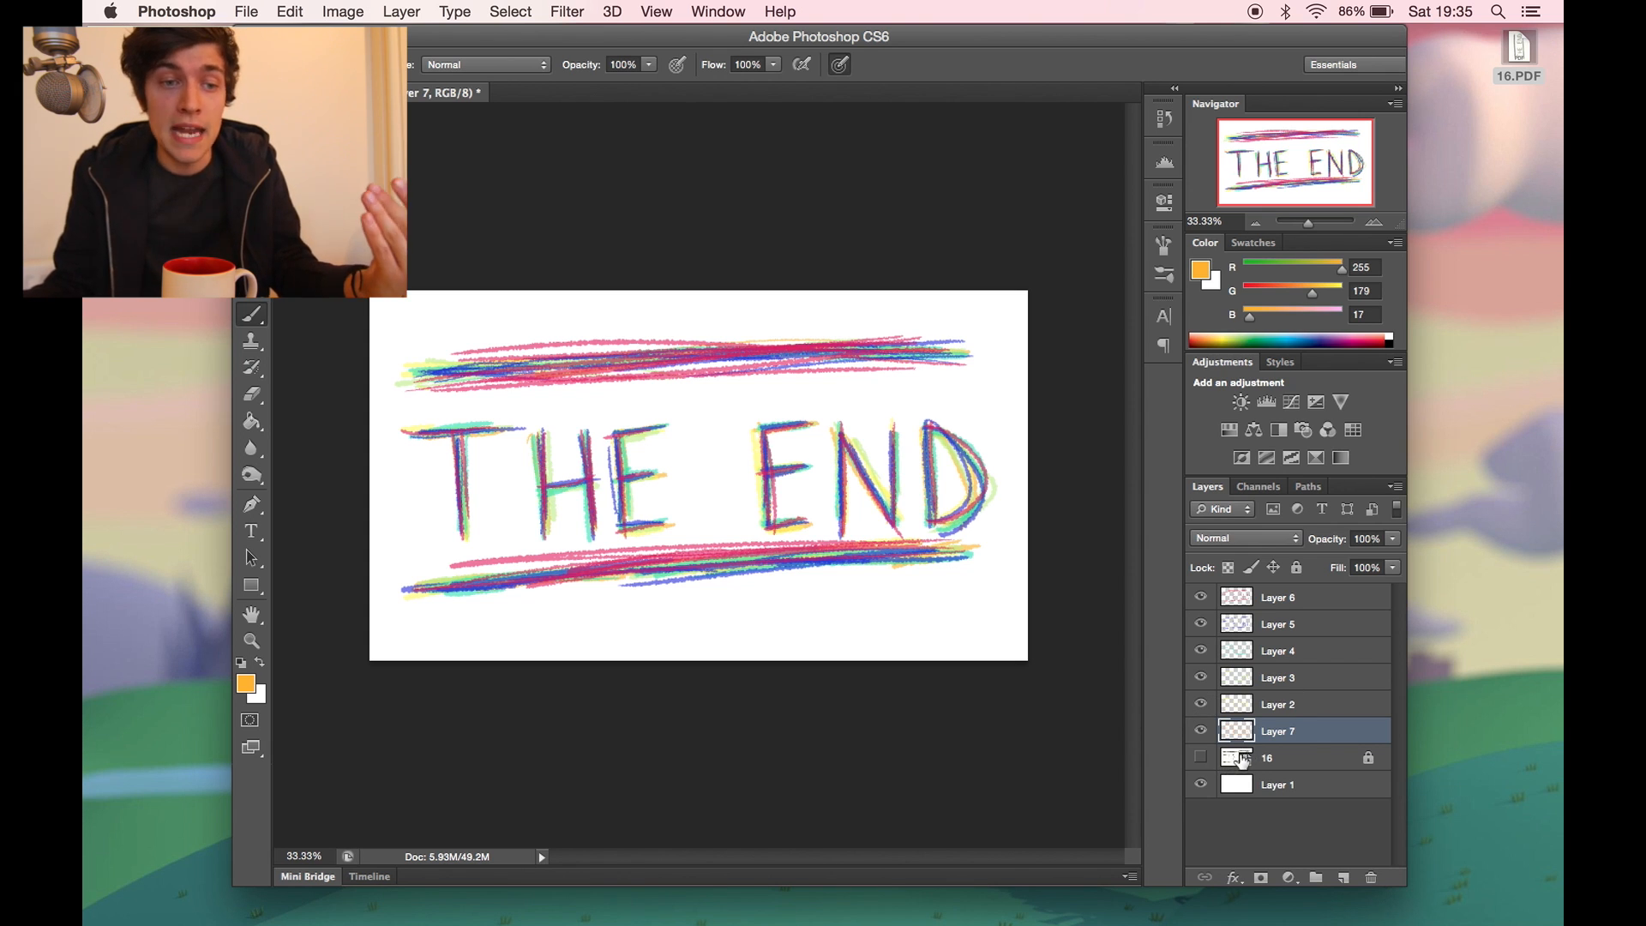
- Delete the white background Layer 1 and the original drawing layer 16
{"action": "left_click", "coordinate": [1265, 785]}
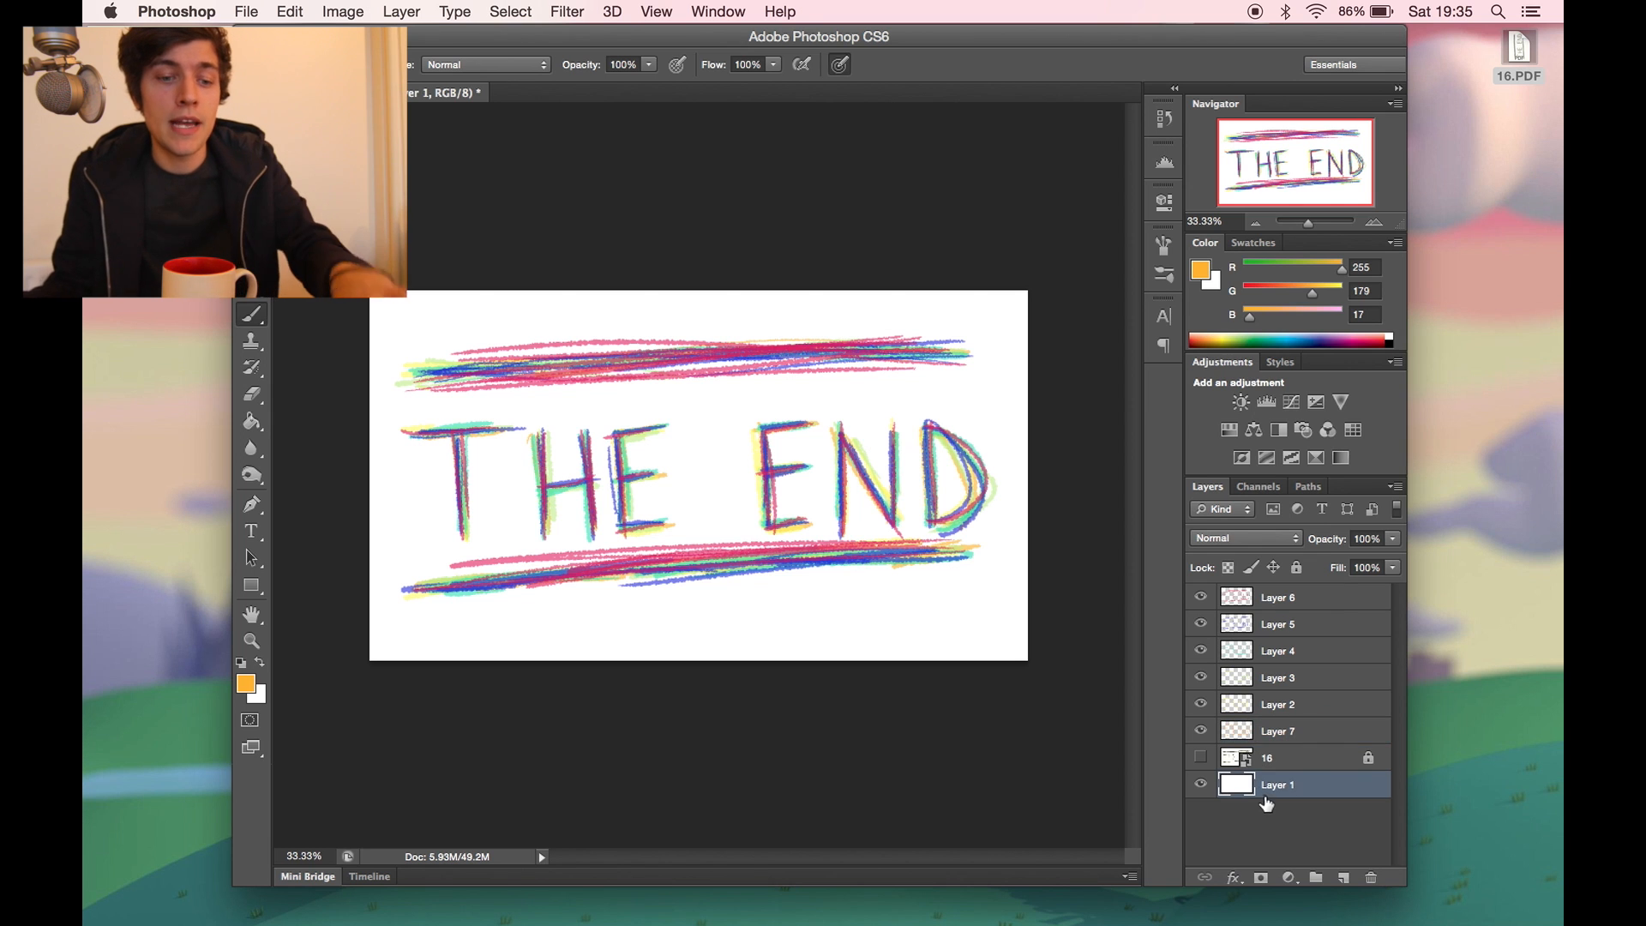
{"action": "key", "text": "BackSpace"}
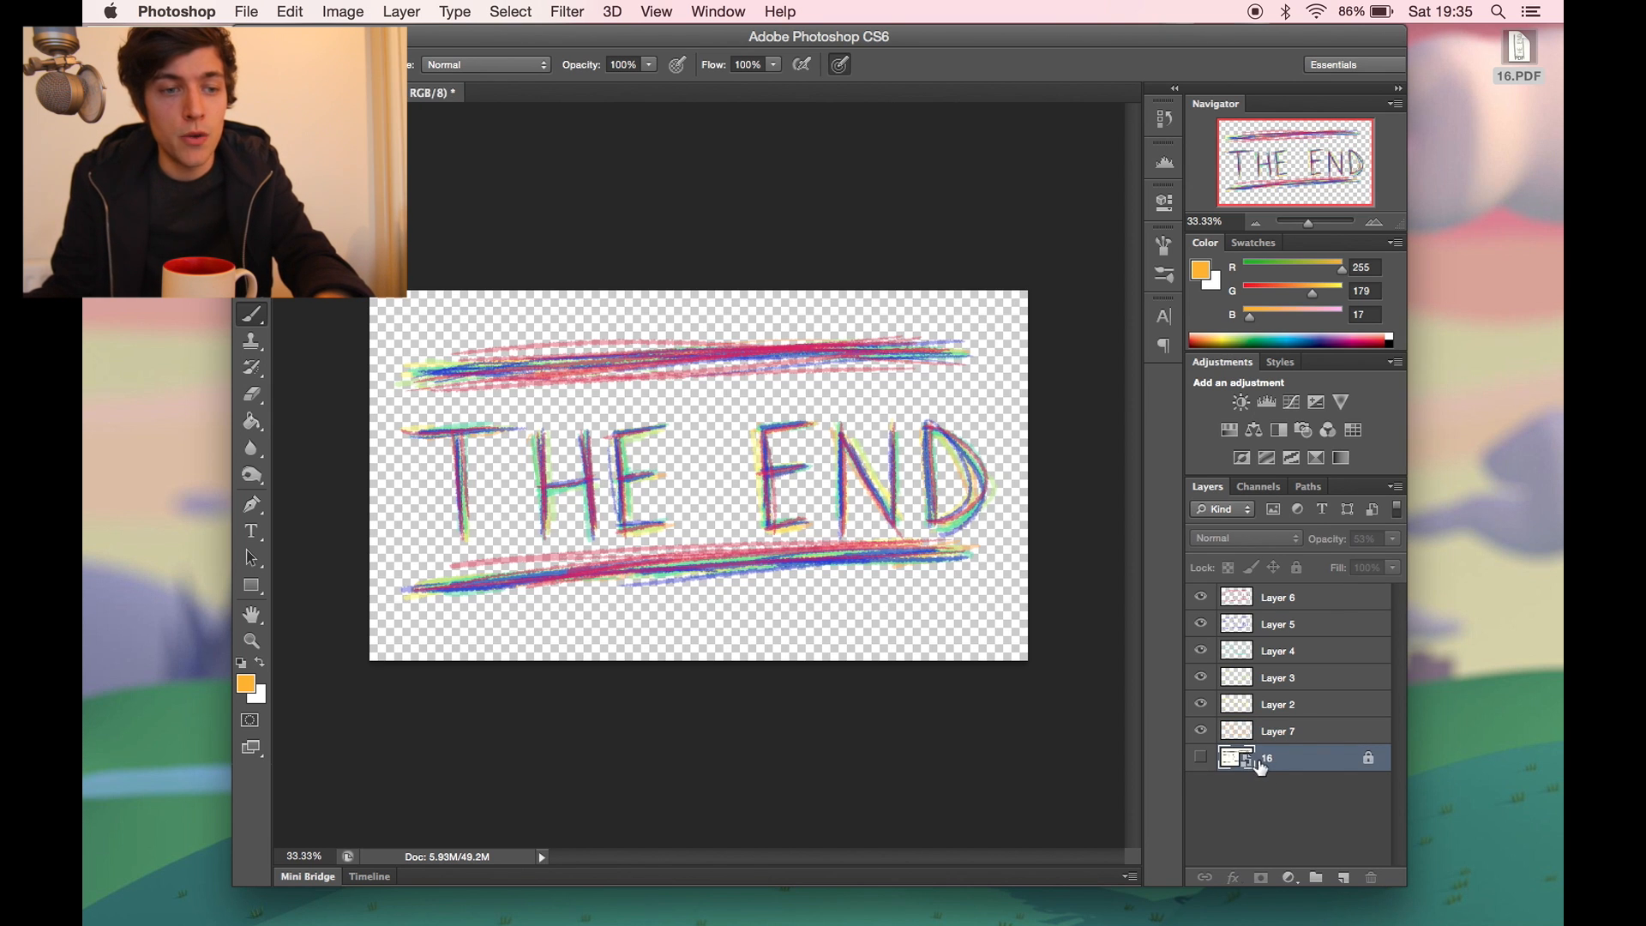
{"action": "left_click", "coordinate": [1200, 757]}
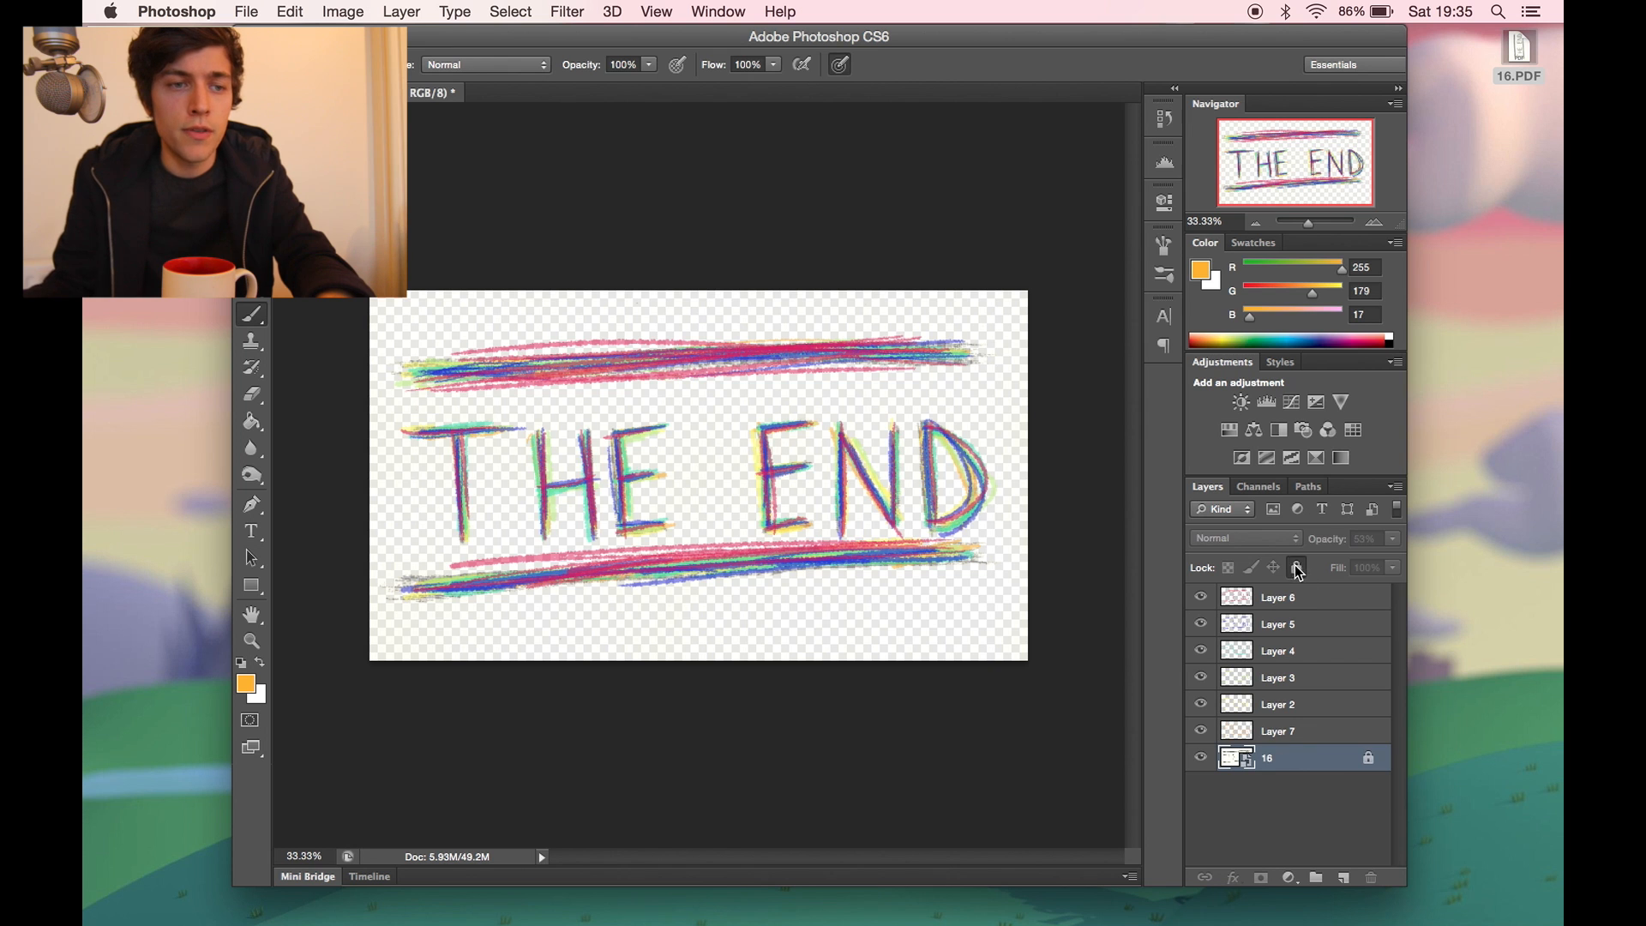
{"action": "key", "text": "BackSpace"}
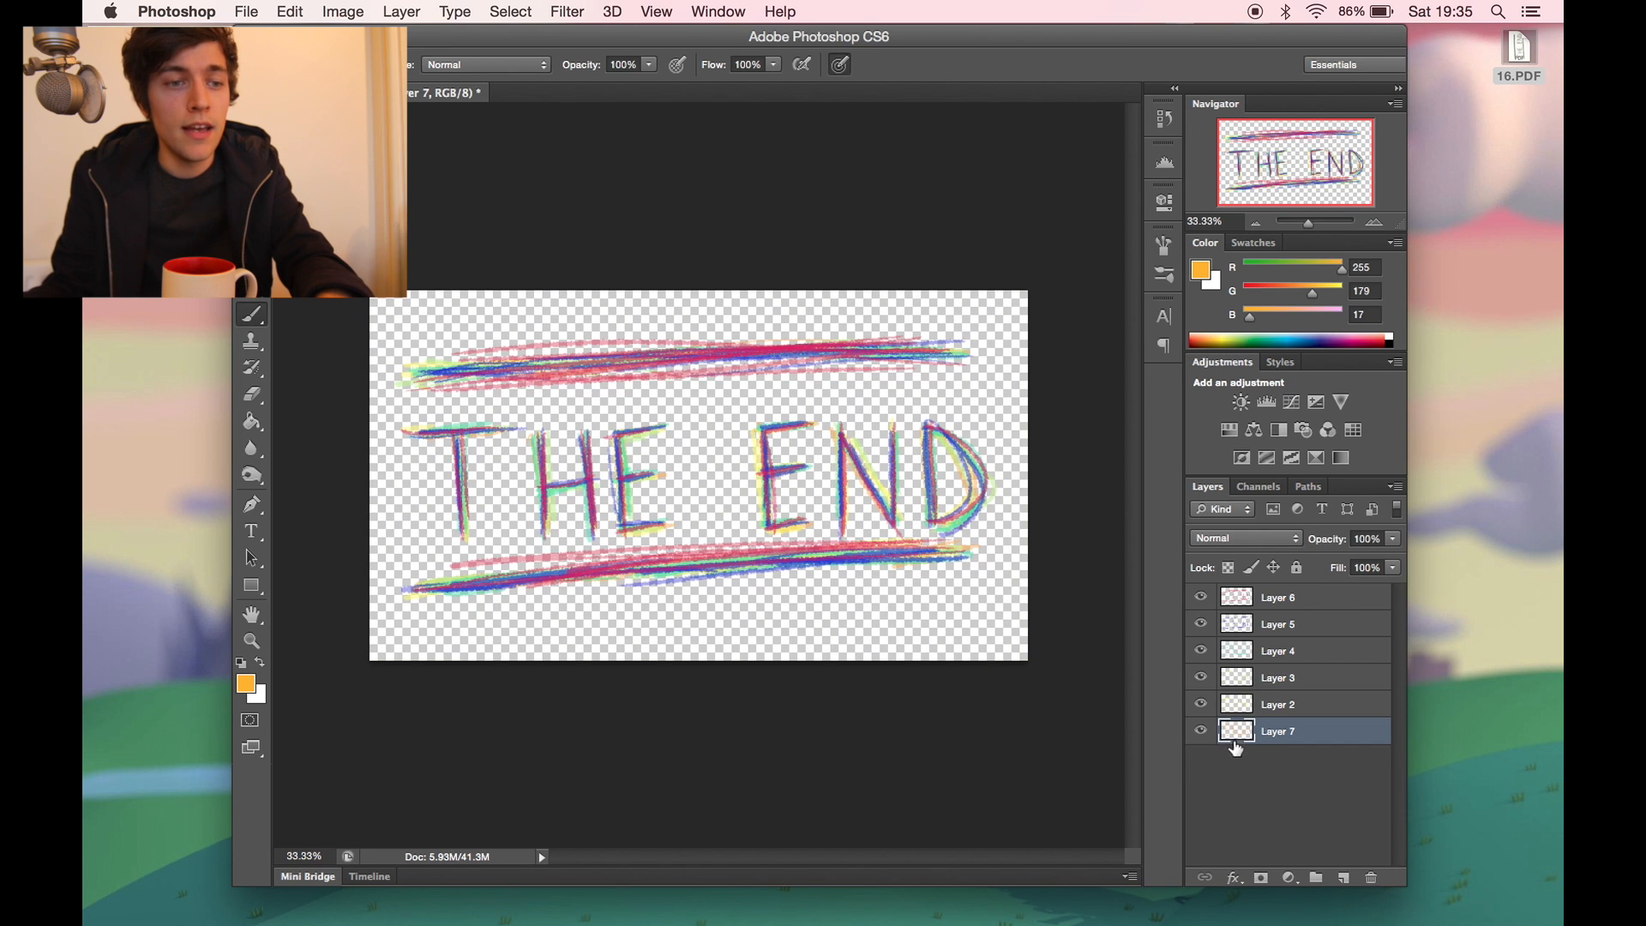
- Try rectangular marquee selections around the lettering and clear them
{"action": "mouse_move", "coordinate": [1202, 730]}
{"action": "left_mouse_down"}
{"action": "mouse_move", "coordinate": [1198, 598]}
{"action": "mouse_move", "coordinate": [1201, 735]}
{"action": "left_mouse_up"}
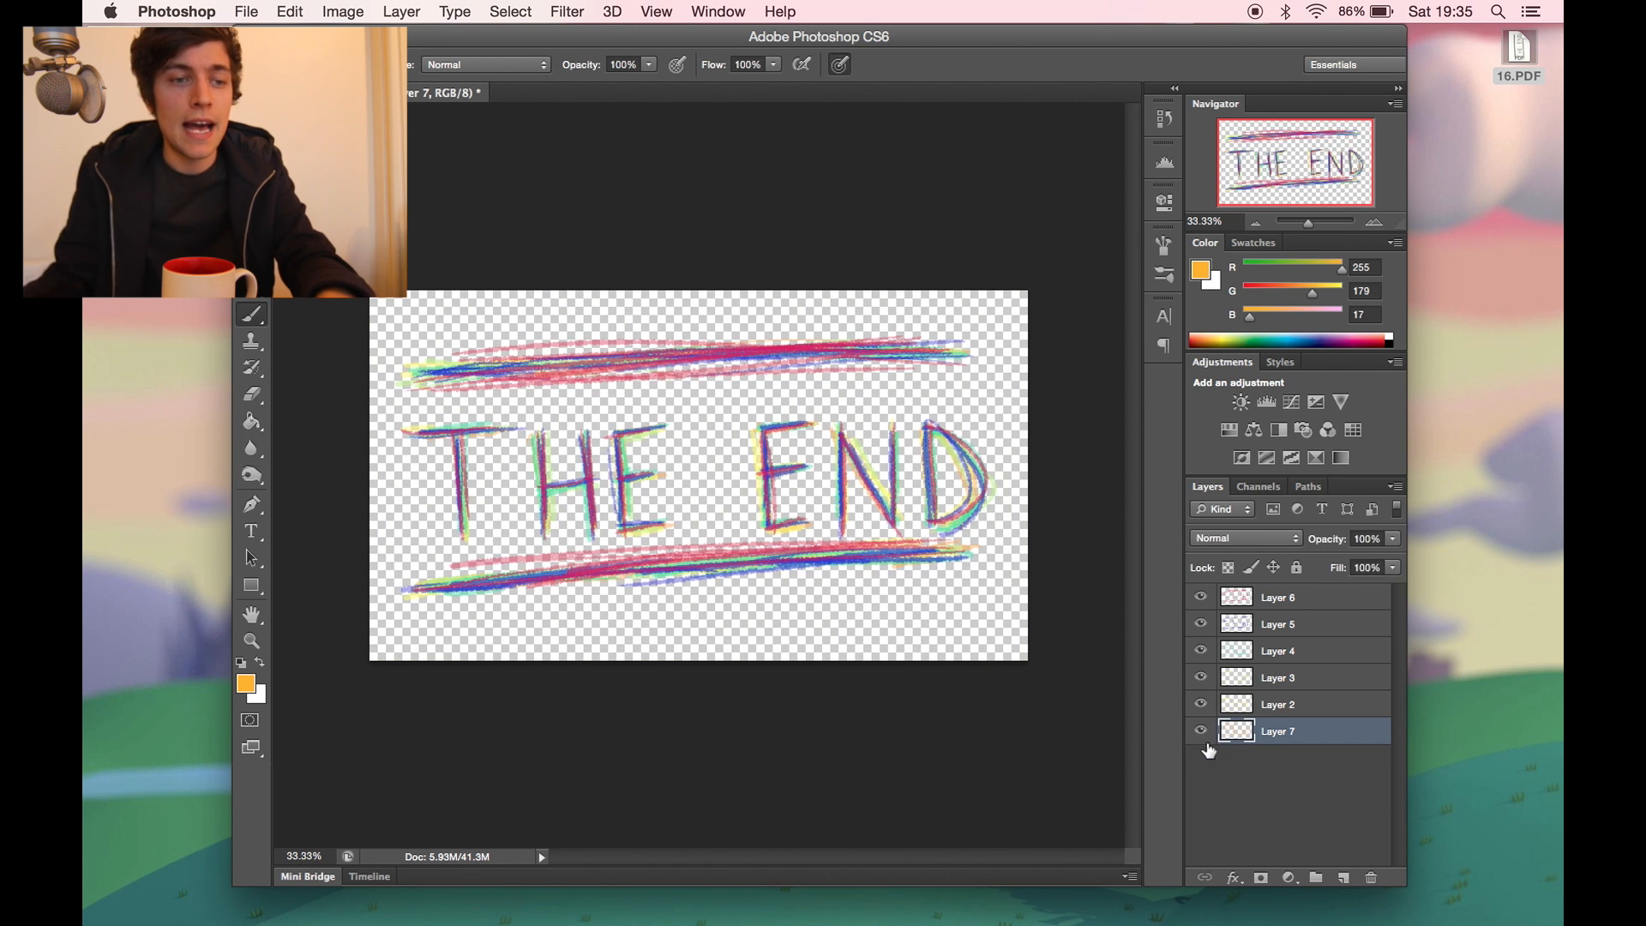
{"action": "key", "text": "m"}
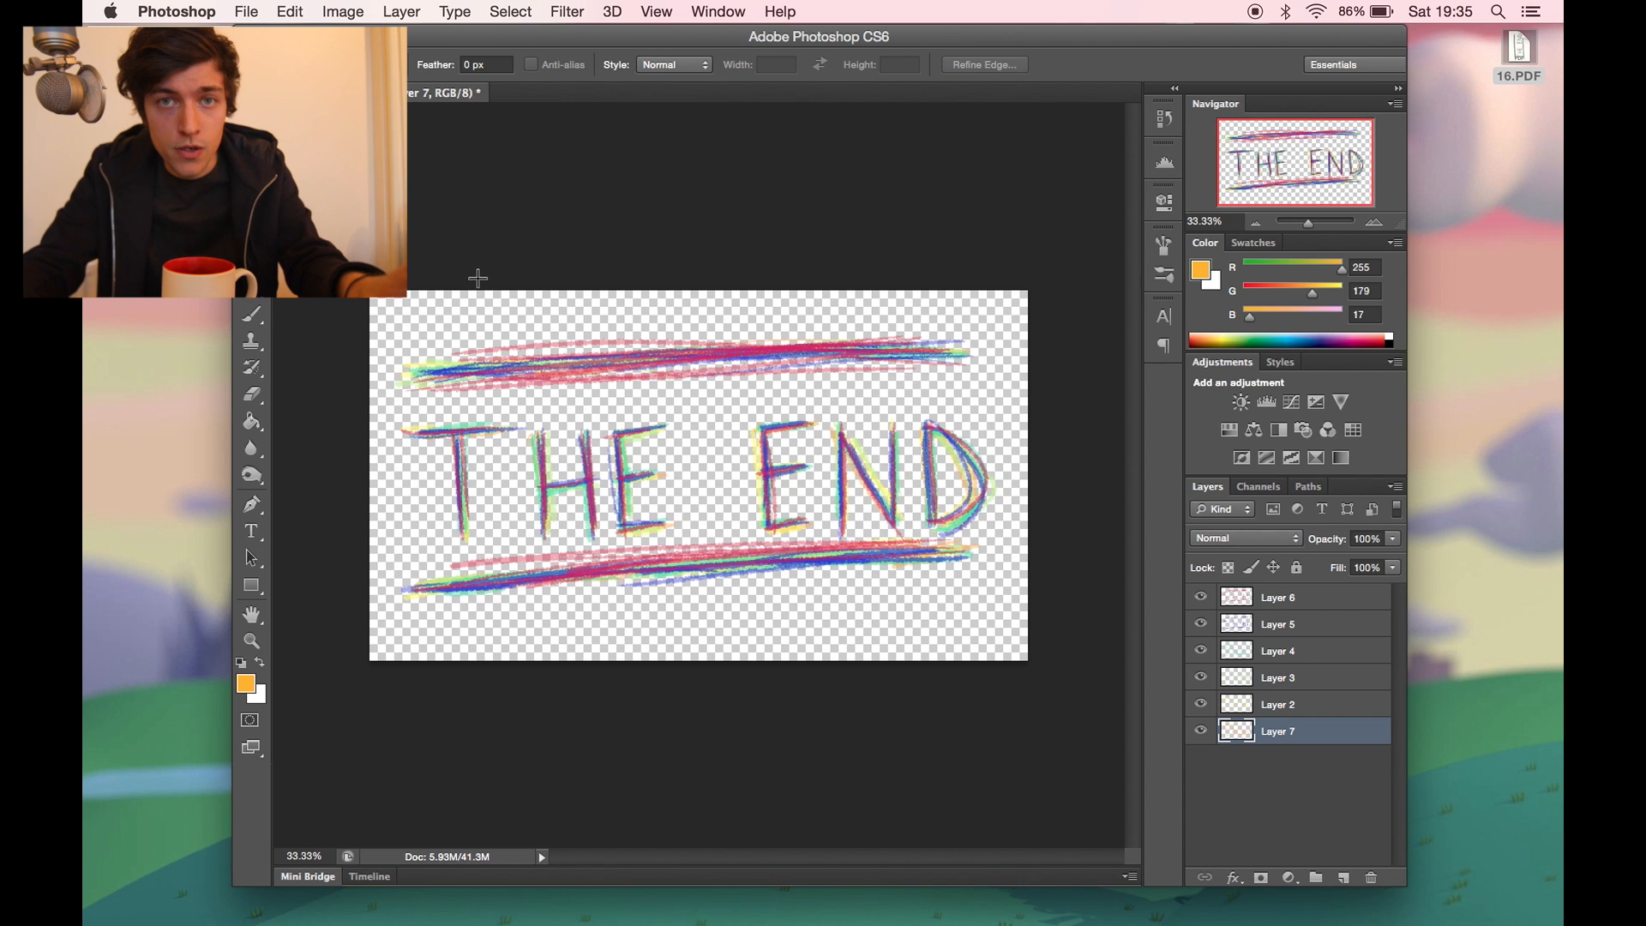
{"action": "left_click_drag", "start_coordinate": [396, 300], "coordinate": [877, 520]}
{"action": "left_click", "coordinate": [949, 542]}
{"action": "left_click_drag", "start_coordinate": [1034, 571], "coordinate": [779, 667]}
{"action": "left_click", "coordinate": [975, 502]}
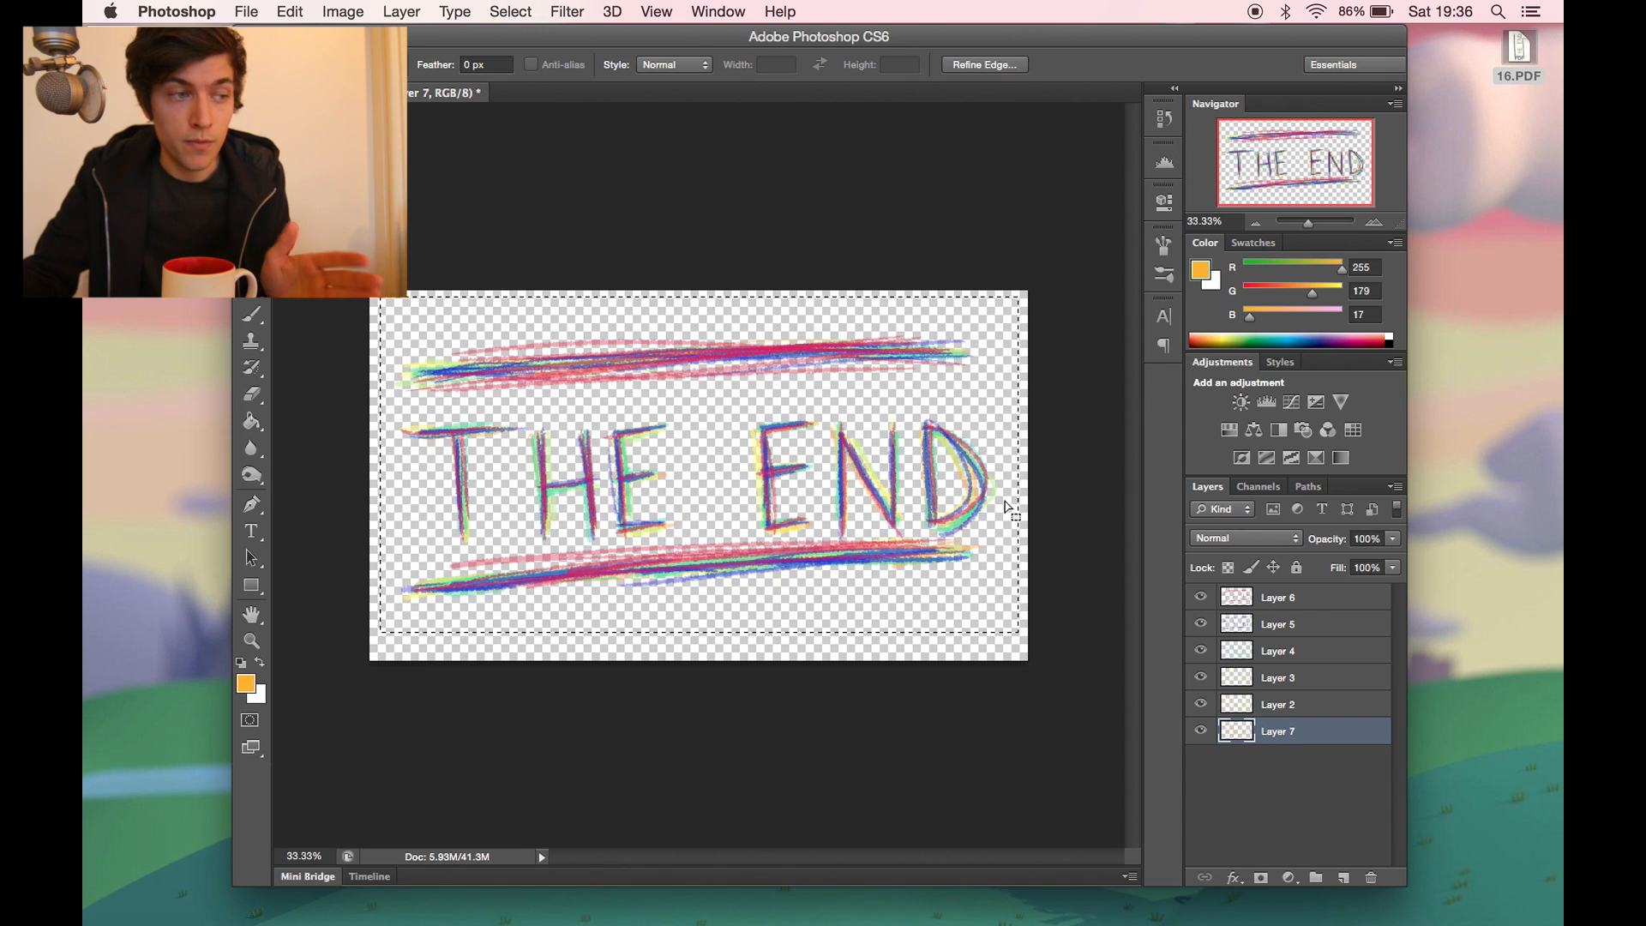
{"action": "left_click", "coordinate": [985, 493]}
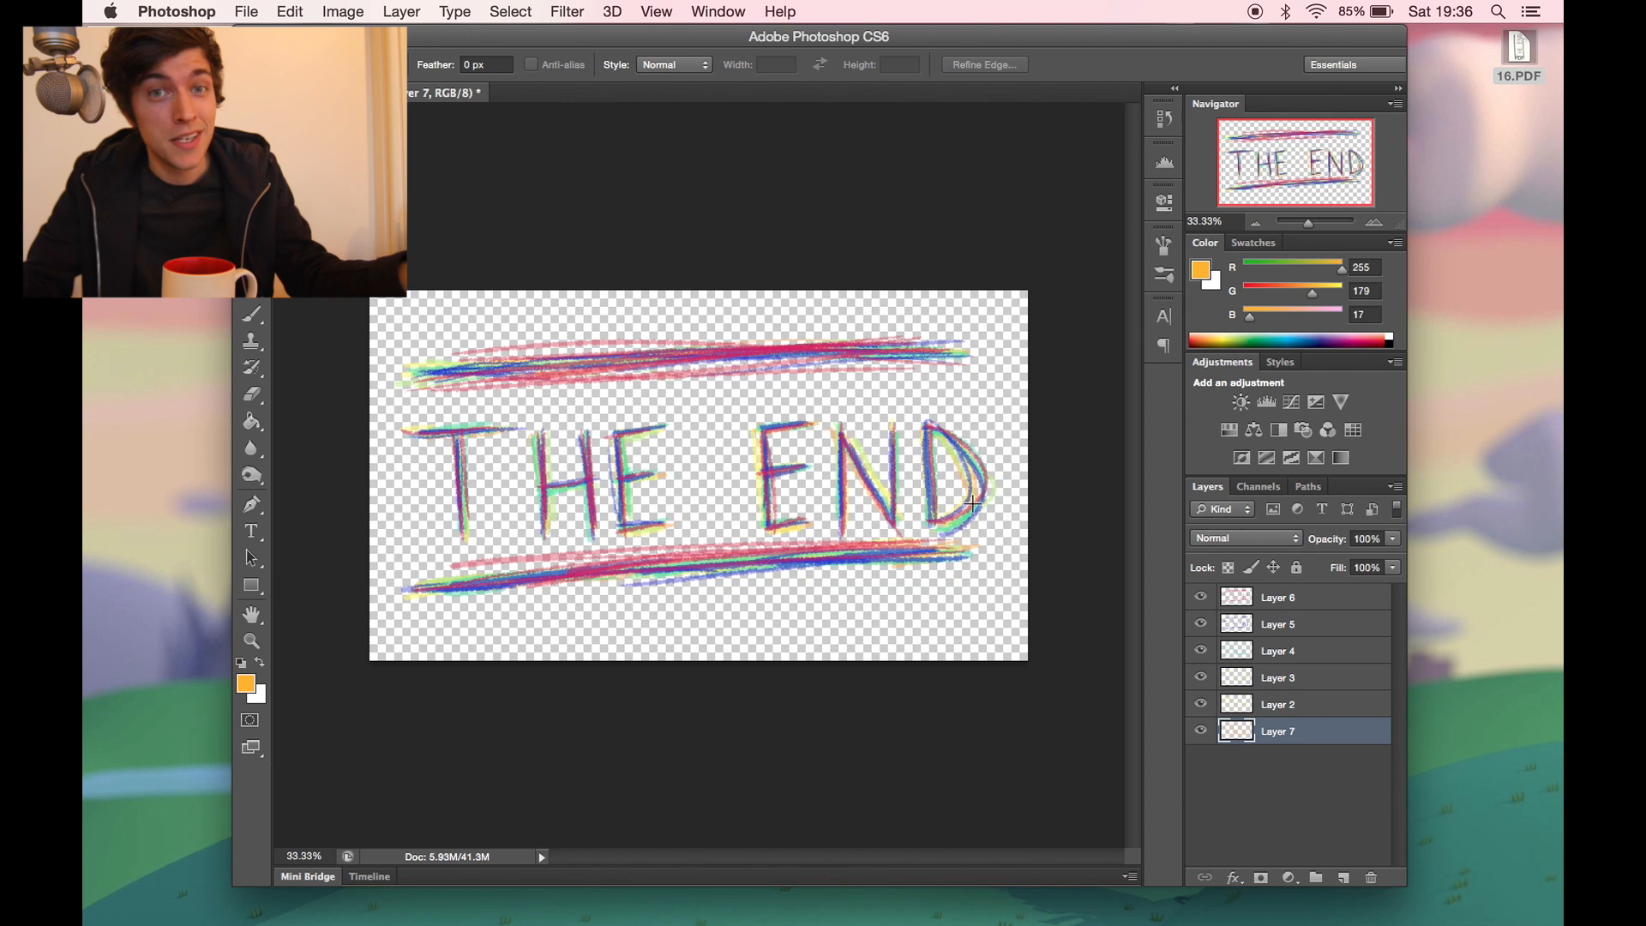
- Set up an export of the layers to files on the Desktop with the file name prefix end2 and Trim Layers off
{"action": "left_click", "coordinate": [246, 11]}
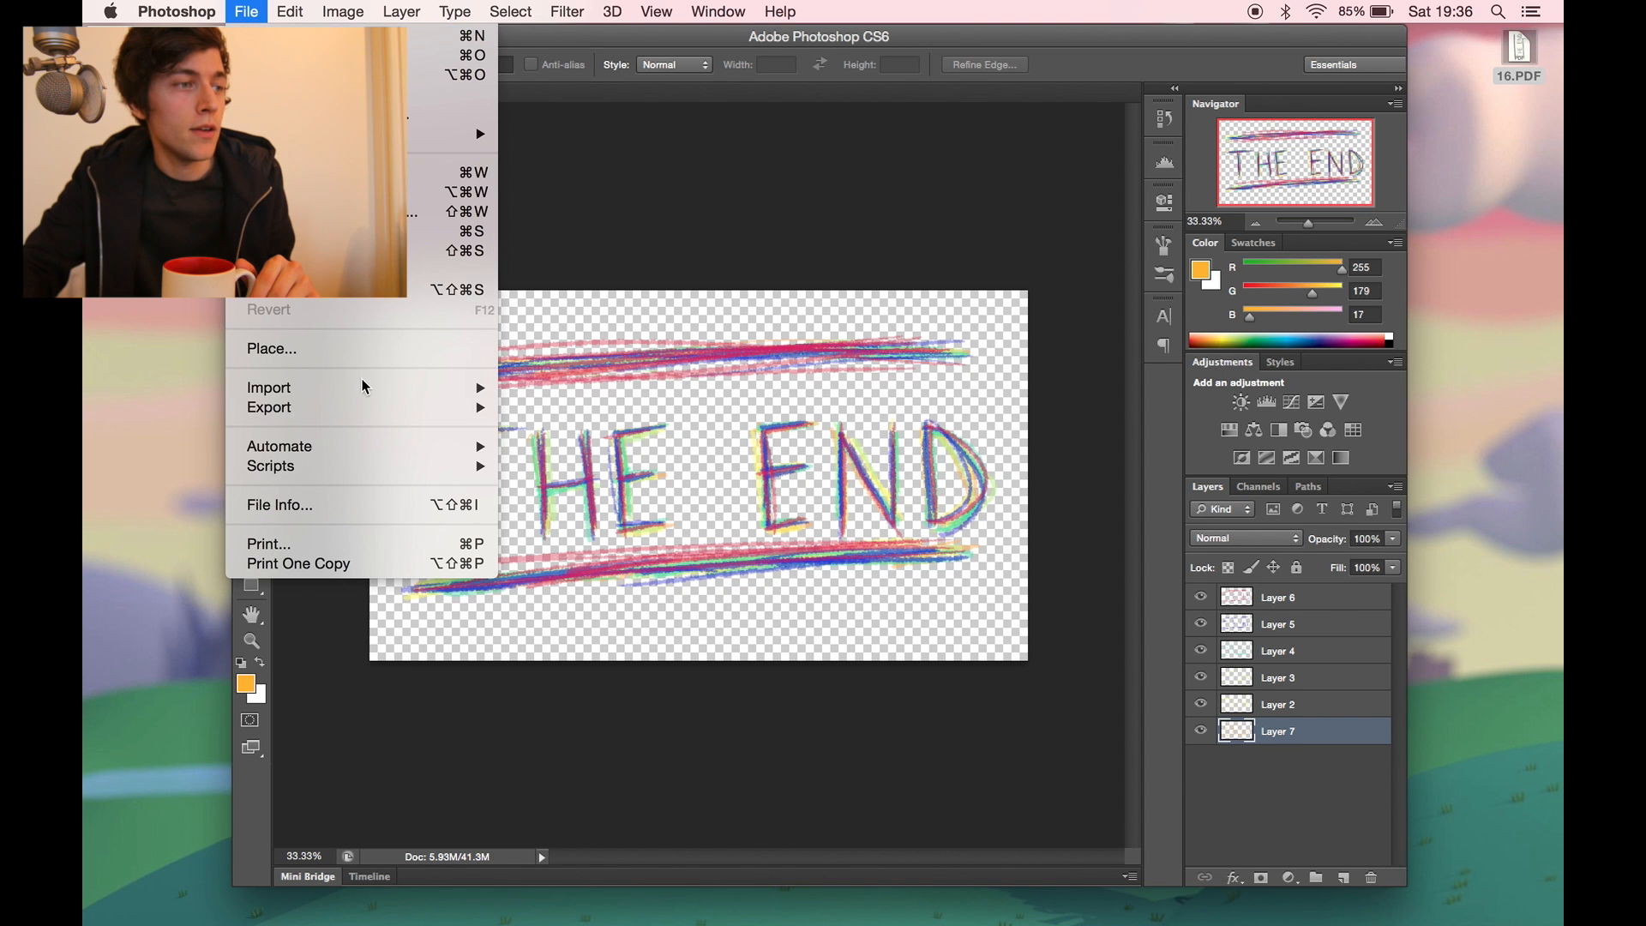
{"action": "mouse_move", "coordinate": [501, 465]}
{"action": "left_click", "coordinate": [610, 680]}
{"action": "left_click_drag", "start_coordinate": [701, 227], "coordinate": [623, 287]}
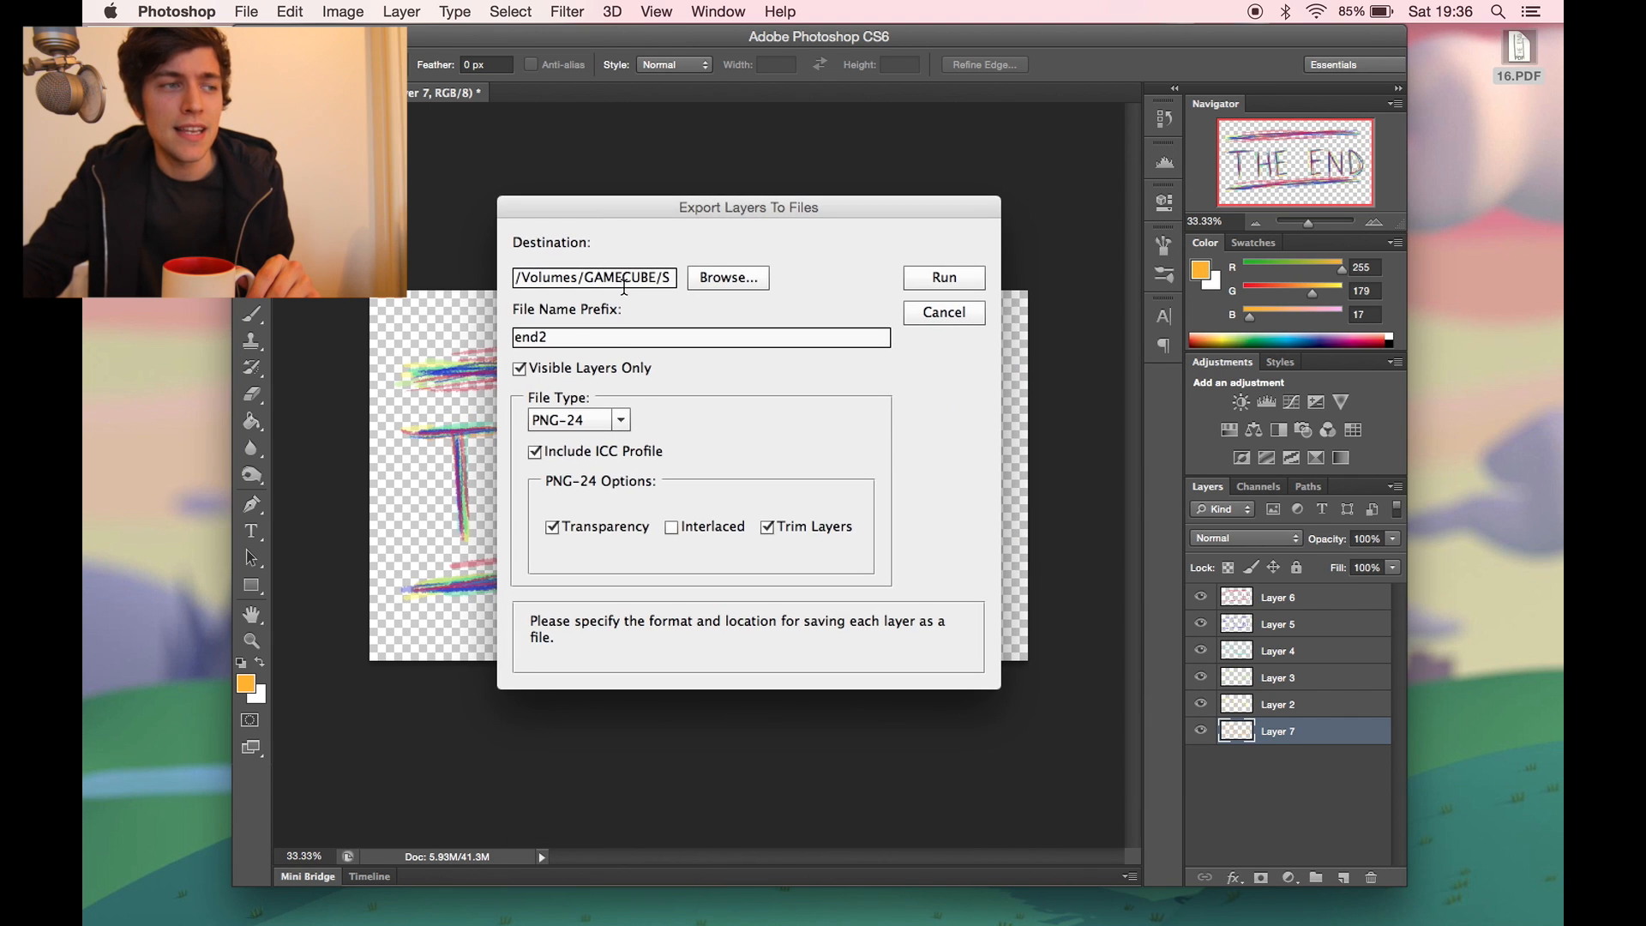
{"action": "left_click", "coordinate": [612, 334]}
{"action": "left_click", "coordinate": [727, 277]}
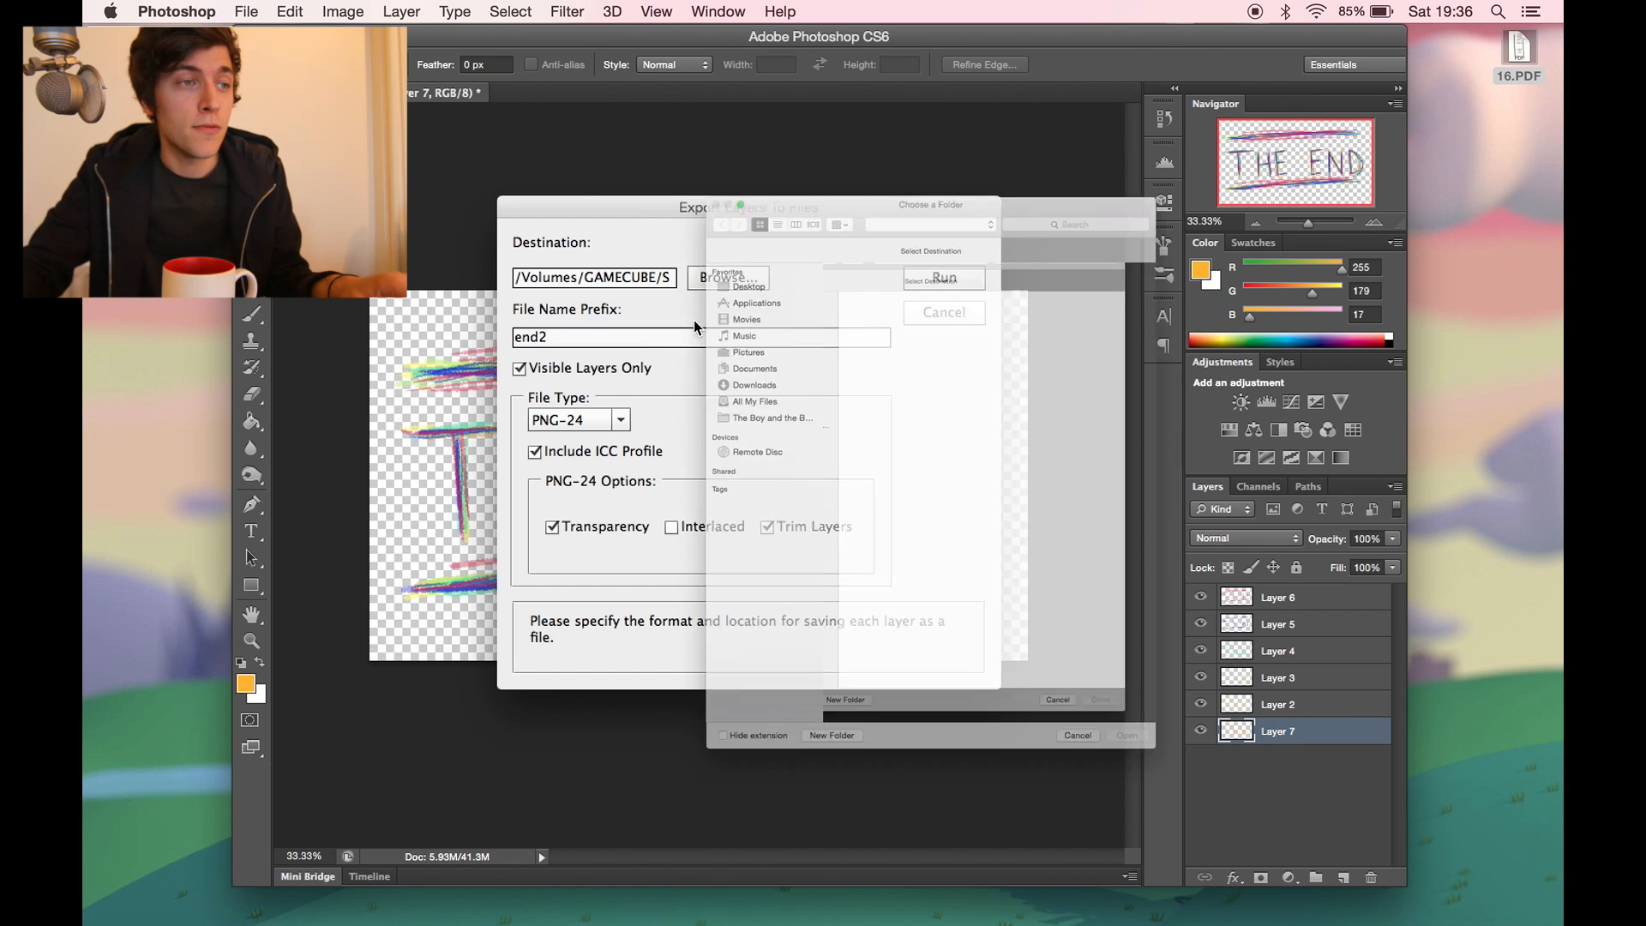
{"action": "left_click", "coordinate": [653, 176]}
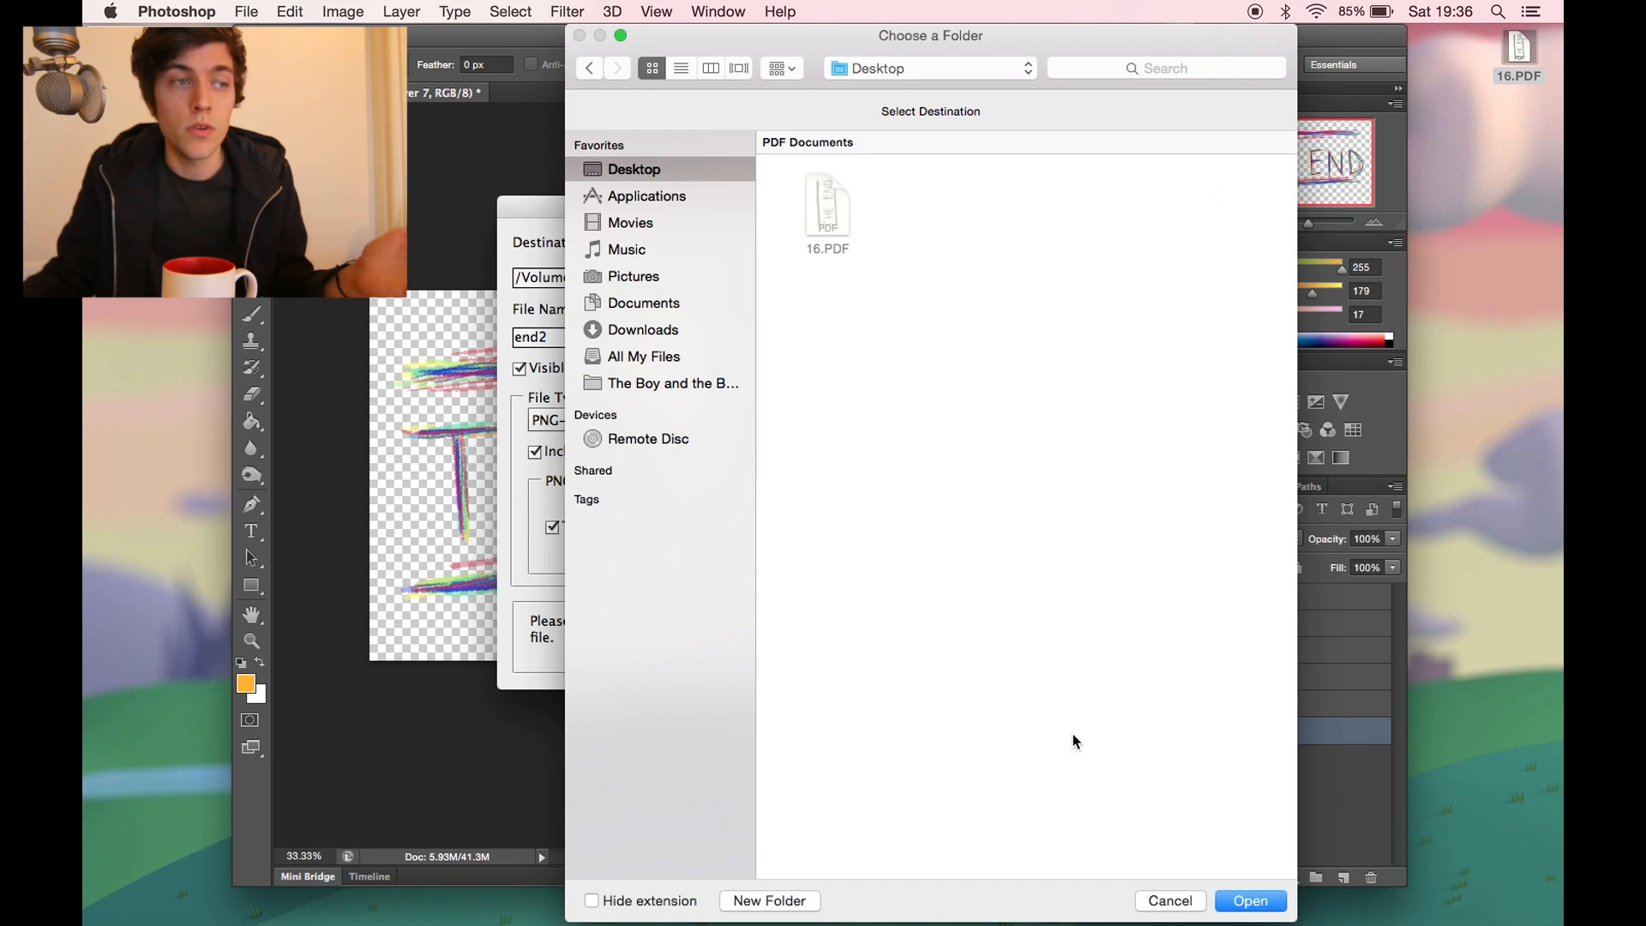
{"action": "left_click", "coordinate": [1245, 901]}
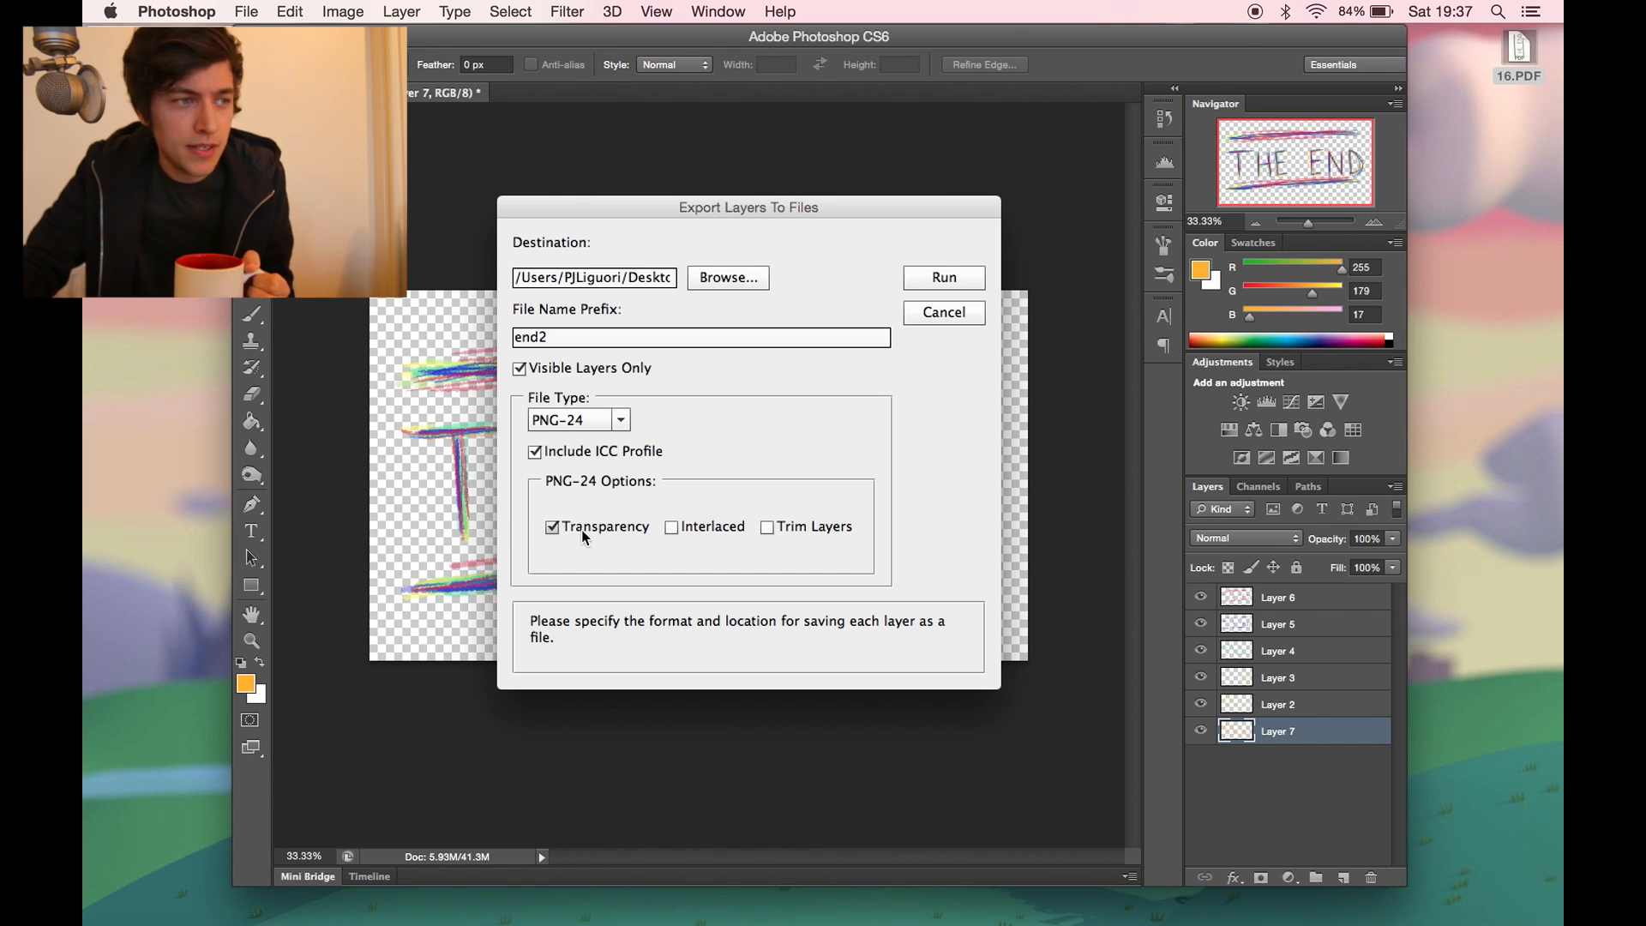
- Export the visible layers as PNG-24 files with transparency
{"action": "left_click", "coordinate": [622, 428]}
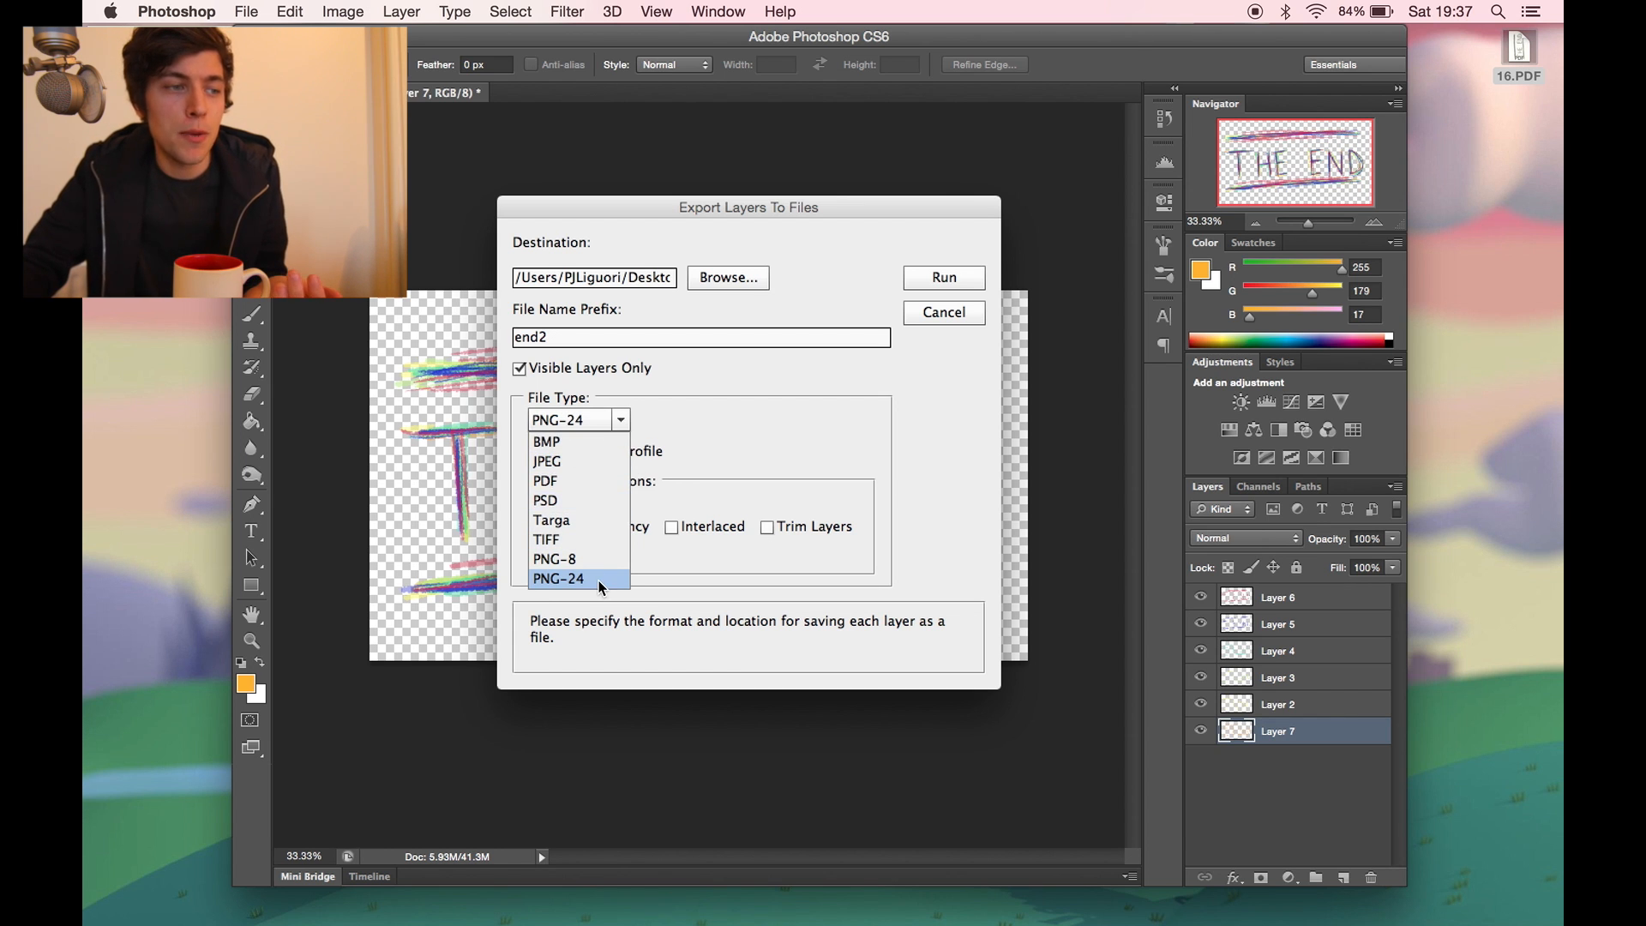
{"action": "left_click", "coordinate": [610, 575]}
{"action": "left_click", "coordinate": [619, 414]}
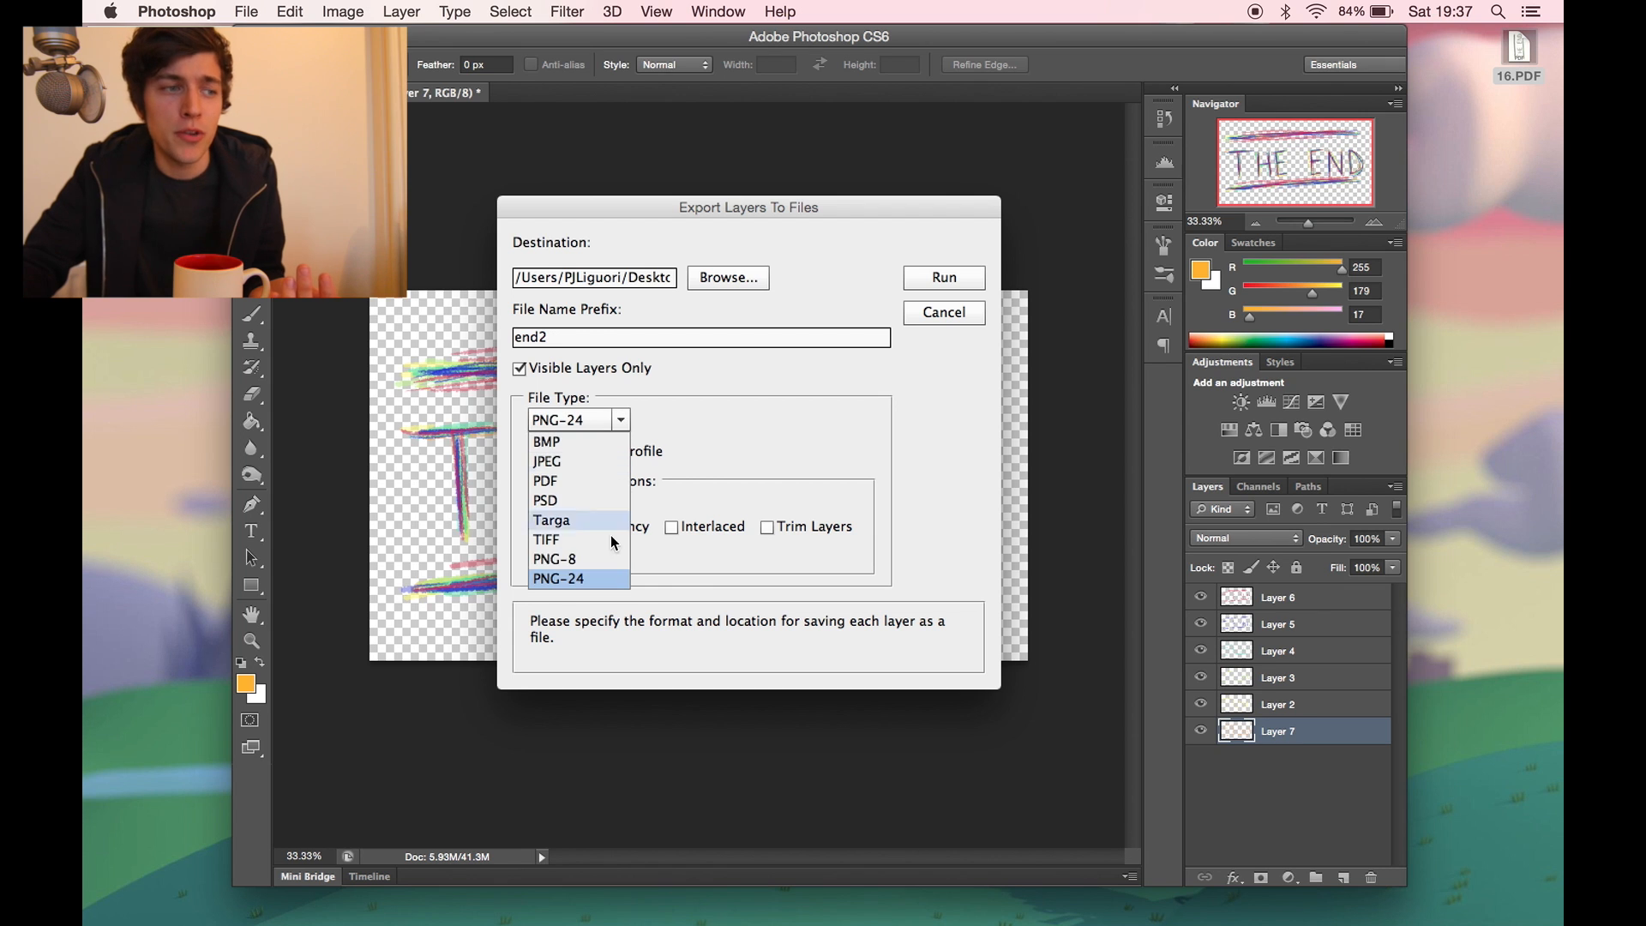
{"action": "left_click", "coordinate": [605, 580]}
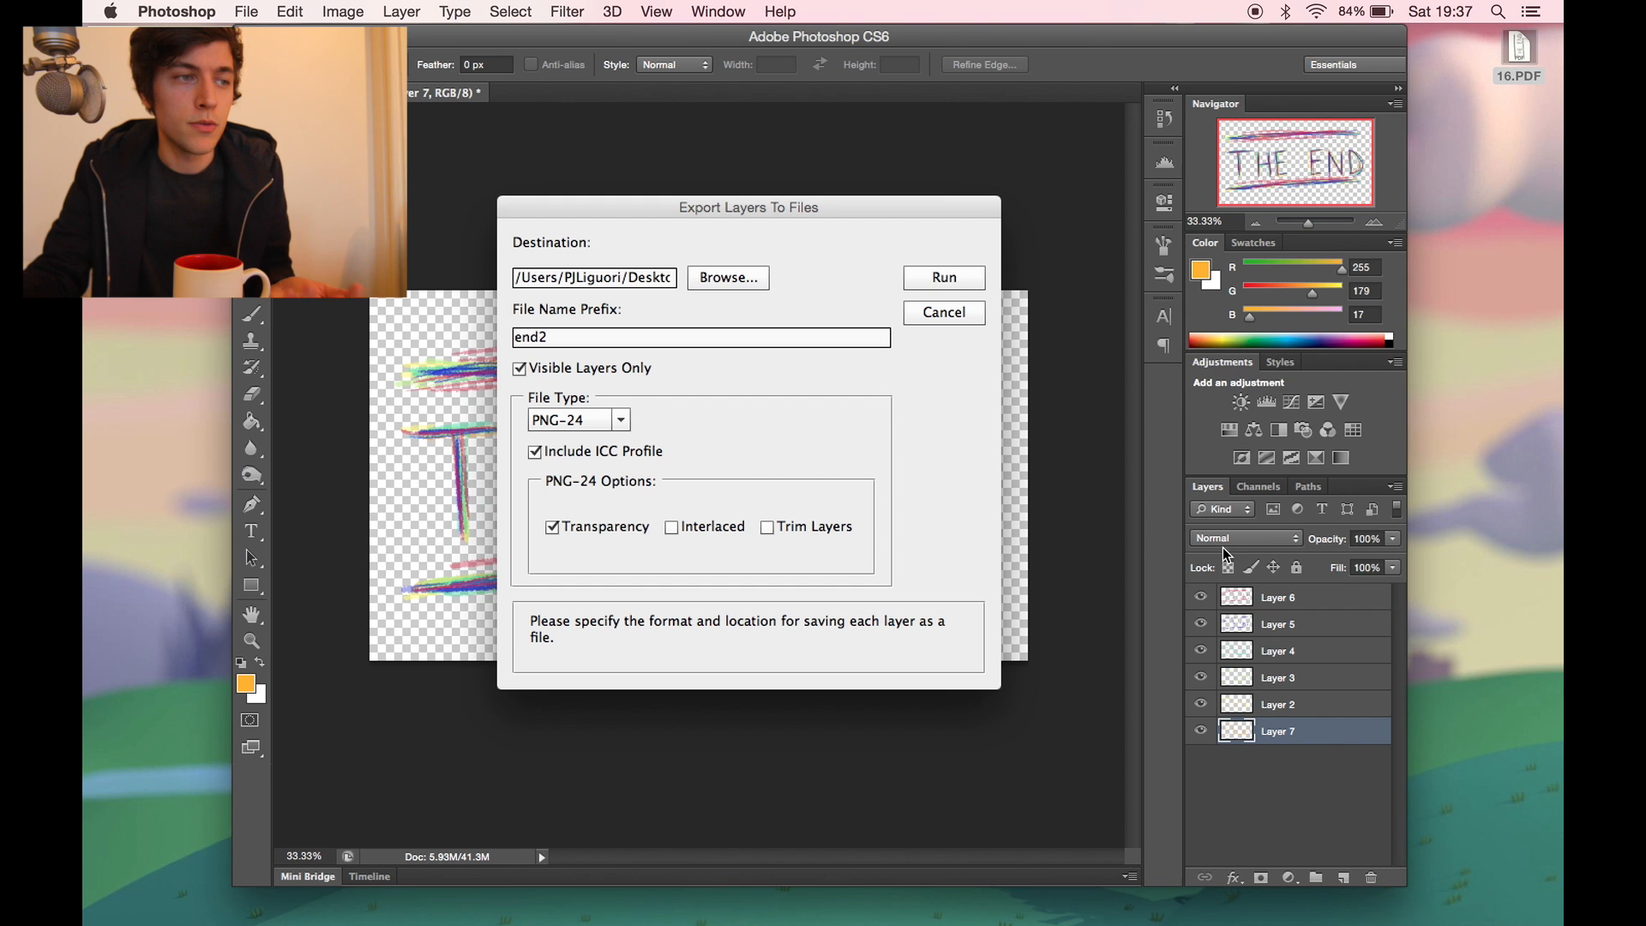
{"action": "left_click", "coordinate": [944, 279]}
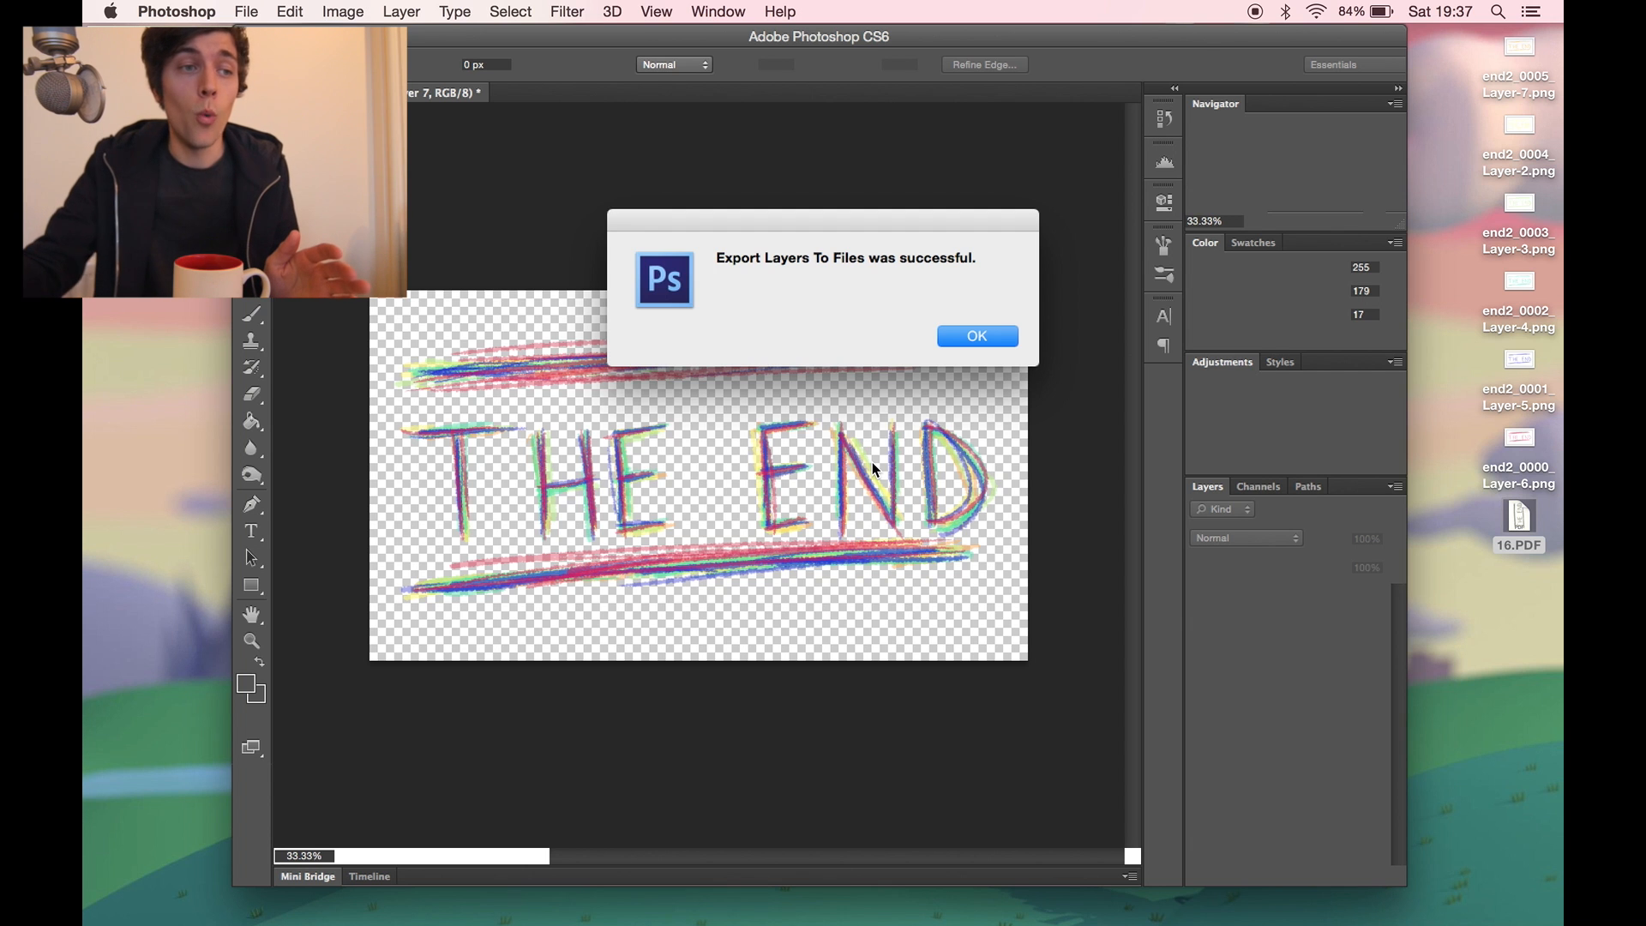
{"action": "left_click", "coordinate": [995, 340]}
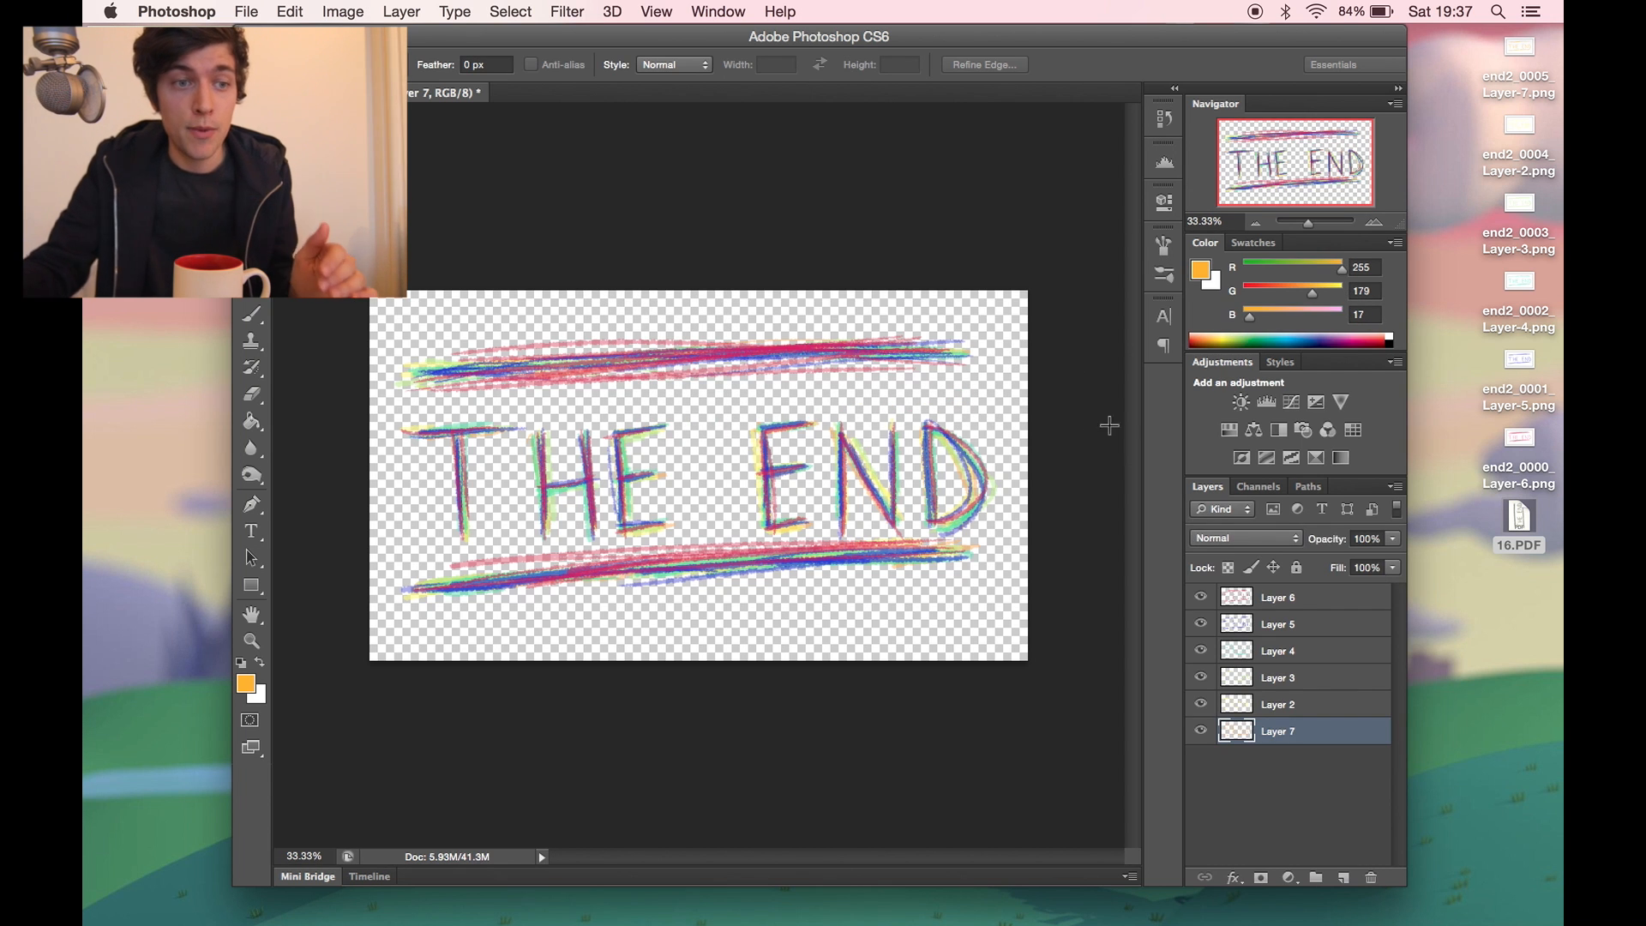
{"action": "left_click_drag", "start_coordinate": [1207, 625], "coordinate": [1204, 704]}
{"action": "left_click", "coordinate": [1201, 735]}
{"action": "left_click_drag", "start_coordinate": [1201, 625], "coordinate": [1199, 757]}
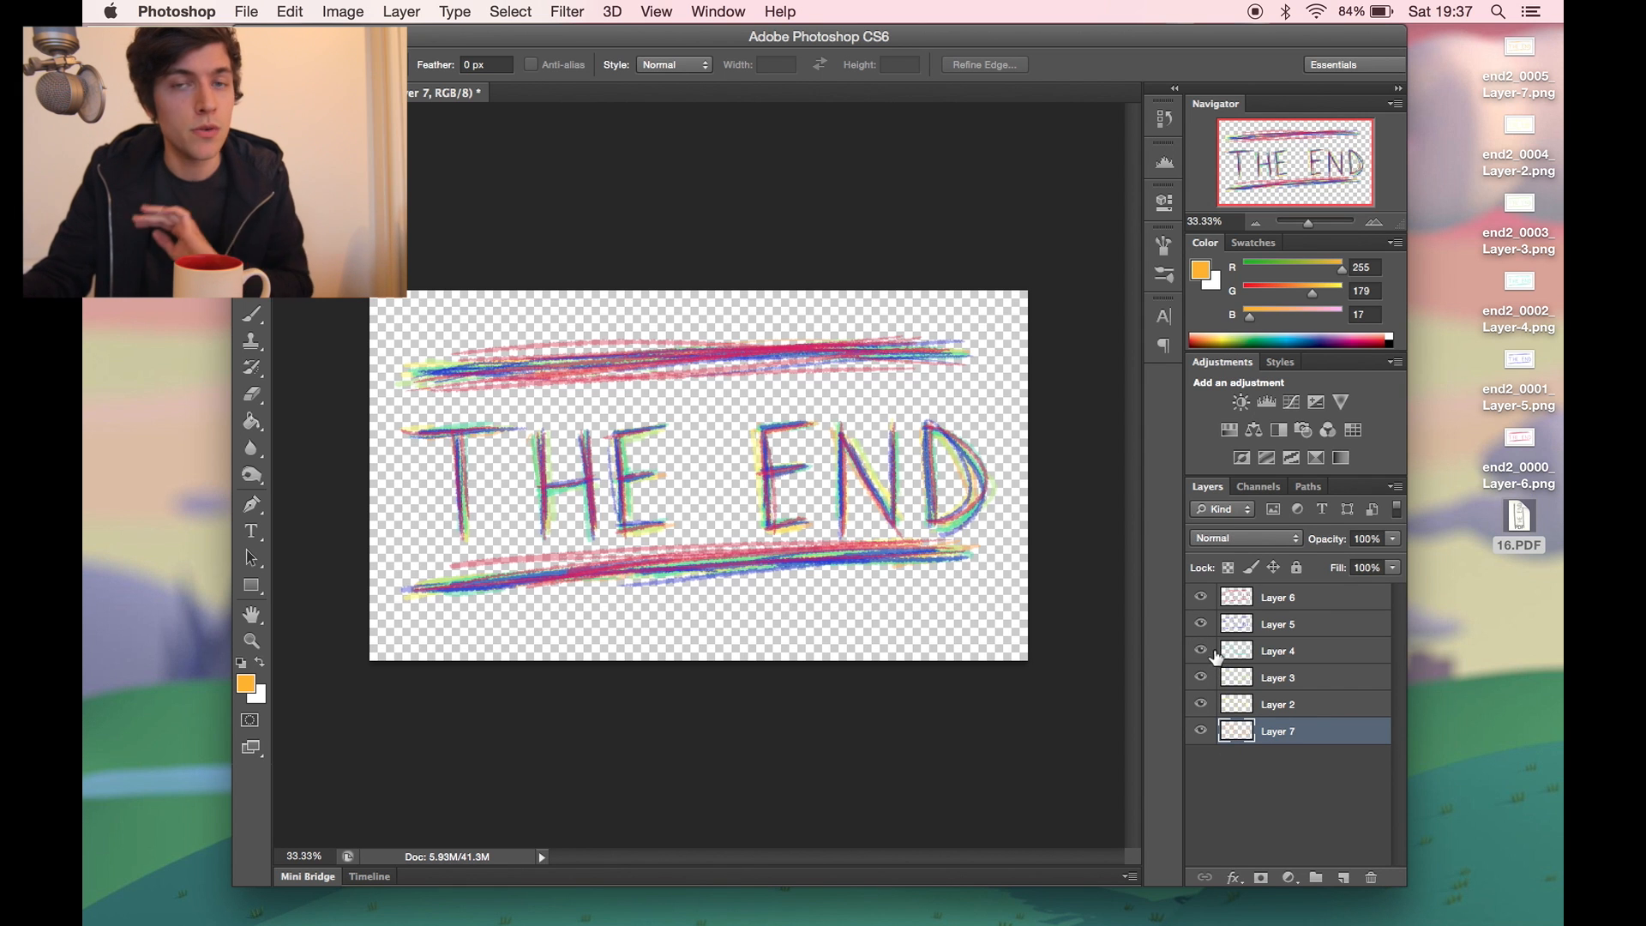
- Preview the exported PNG files on the desktop one after another, from Layer-7 to Layer-6
{"action": "left_click", "coordinate": [1511, 62]}
{"action": "key", "text": "space"}
{"action": "key", "text": "Down"}
{"action": "key", "text": "Down"}
{"action": "key", "text": "Down"}
{"action": "key", "text": "Down"}
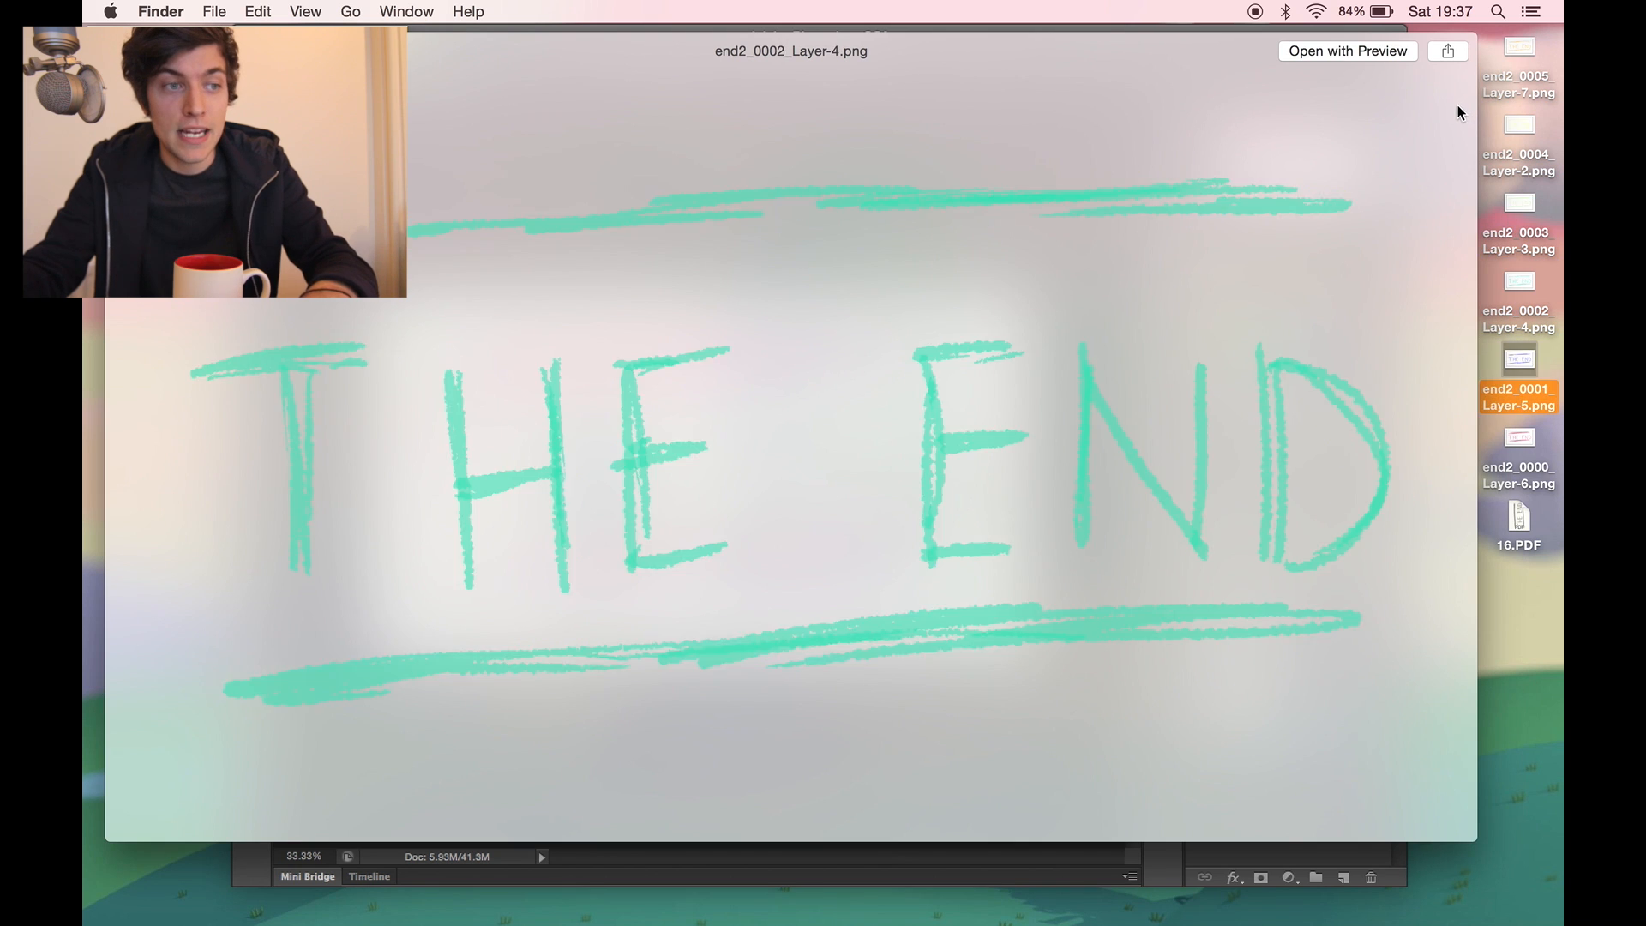
{"action": "key", "text": "Down"}
{"action": "key", "text": "space"}
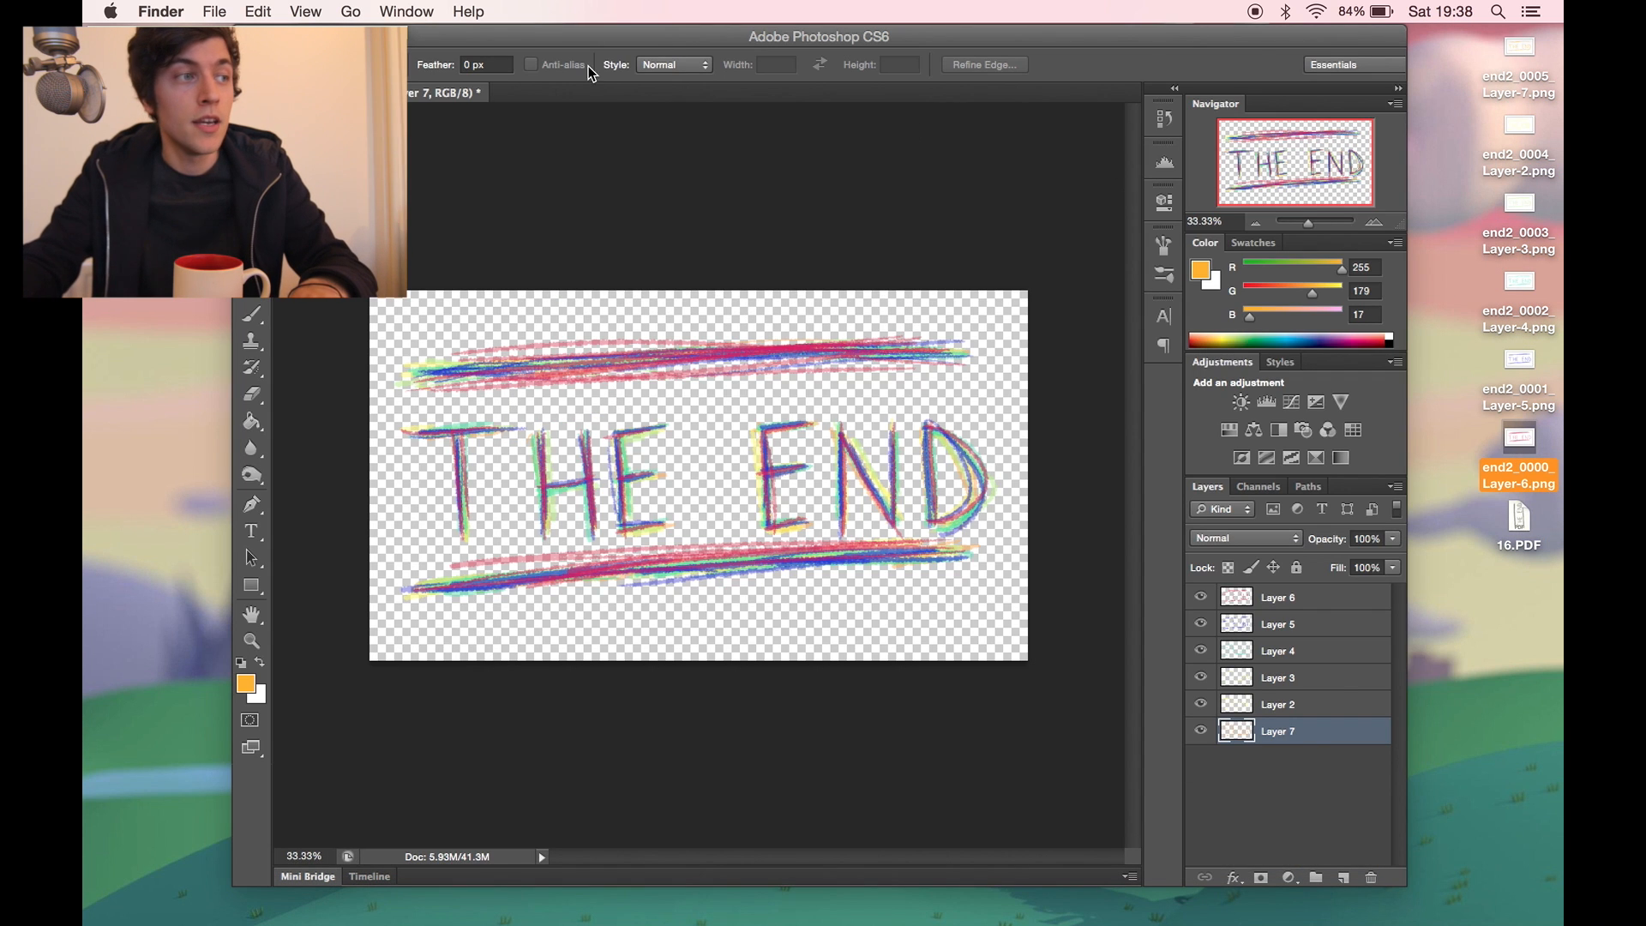
- Switch to Final Cut Pro and import the six exported PNG files into the event
{"action": "left_click", "coordinate": [524, 31]}
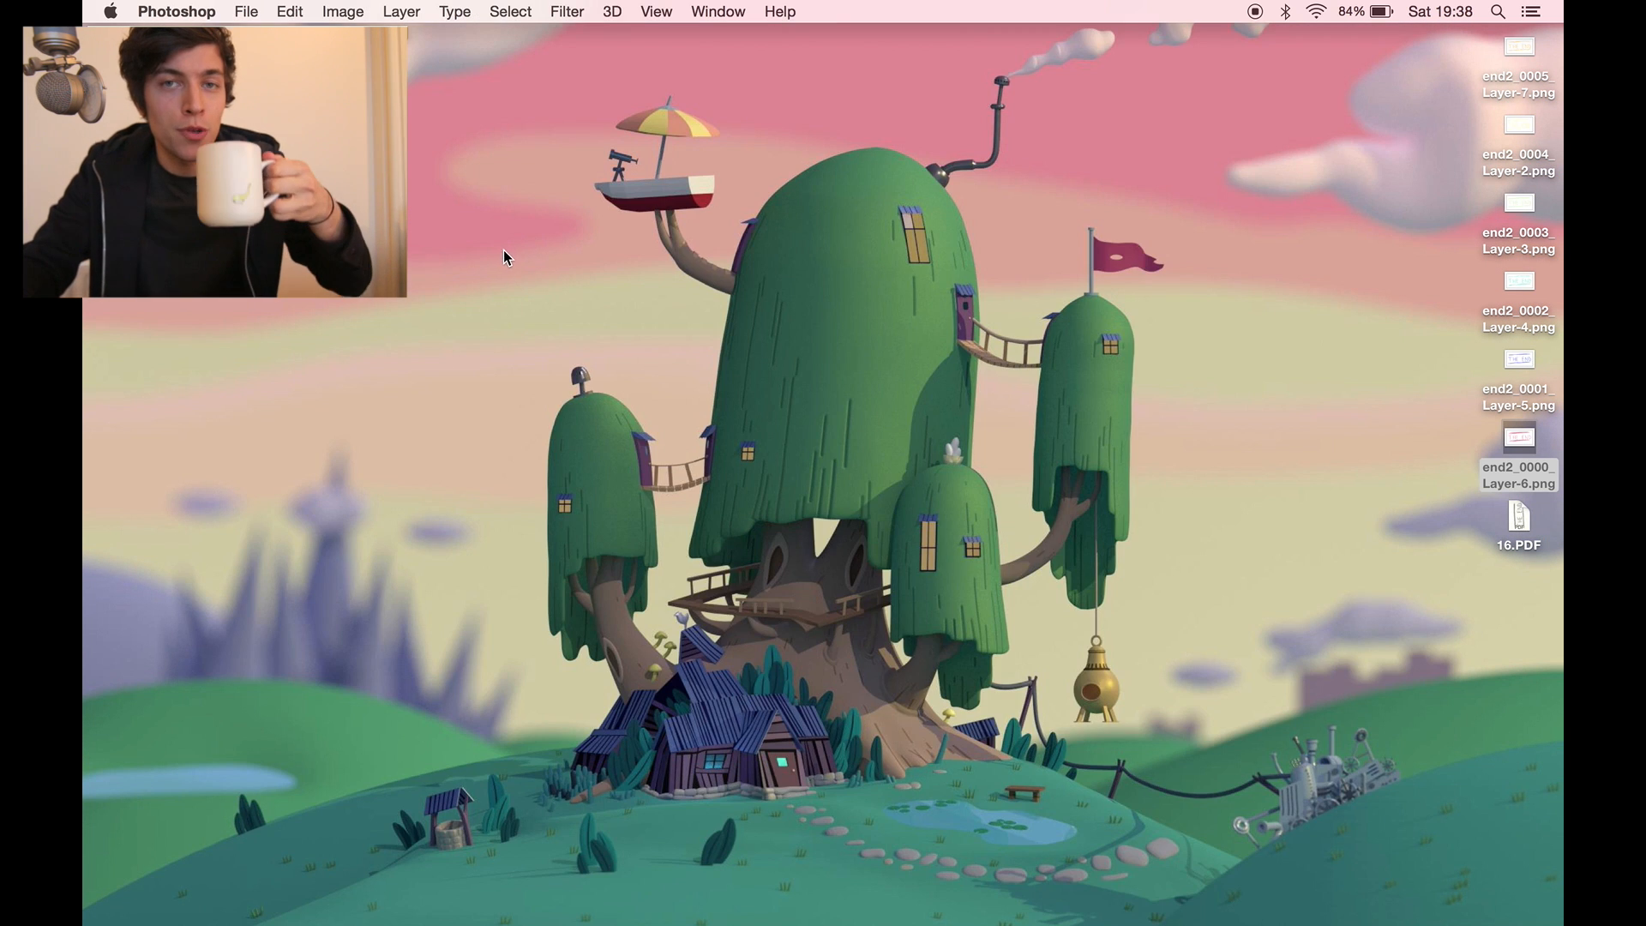
{"action": "left_click", "coordinate": [511, 270]}
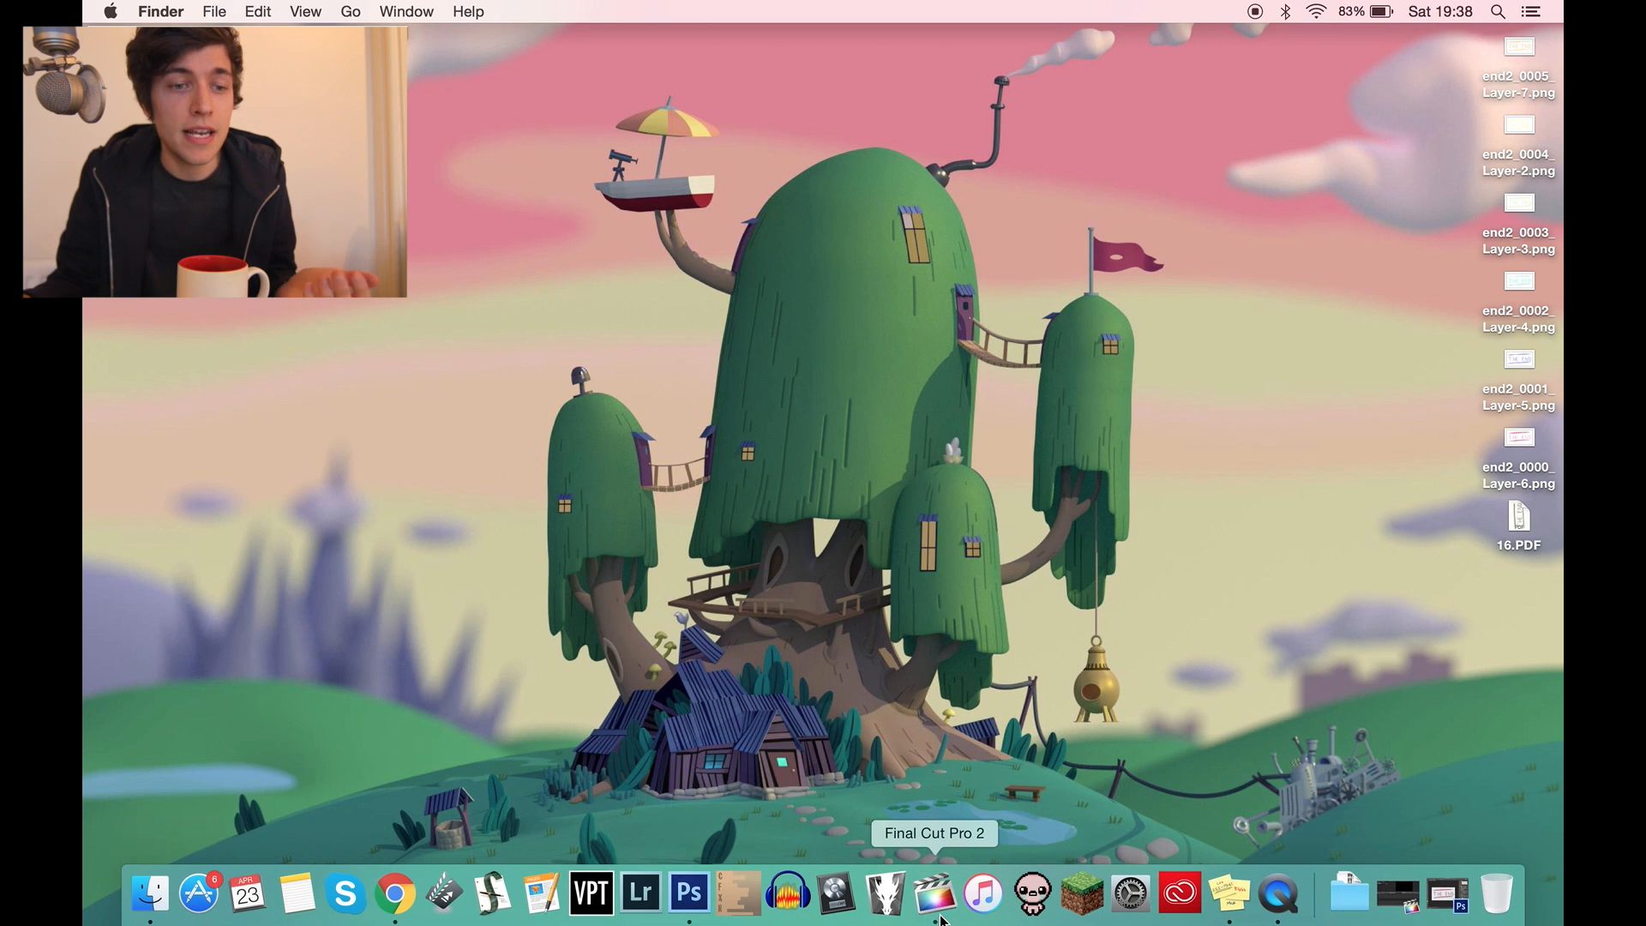
{"action": "left_click", "coordinate": [929, 914]}
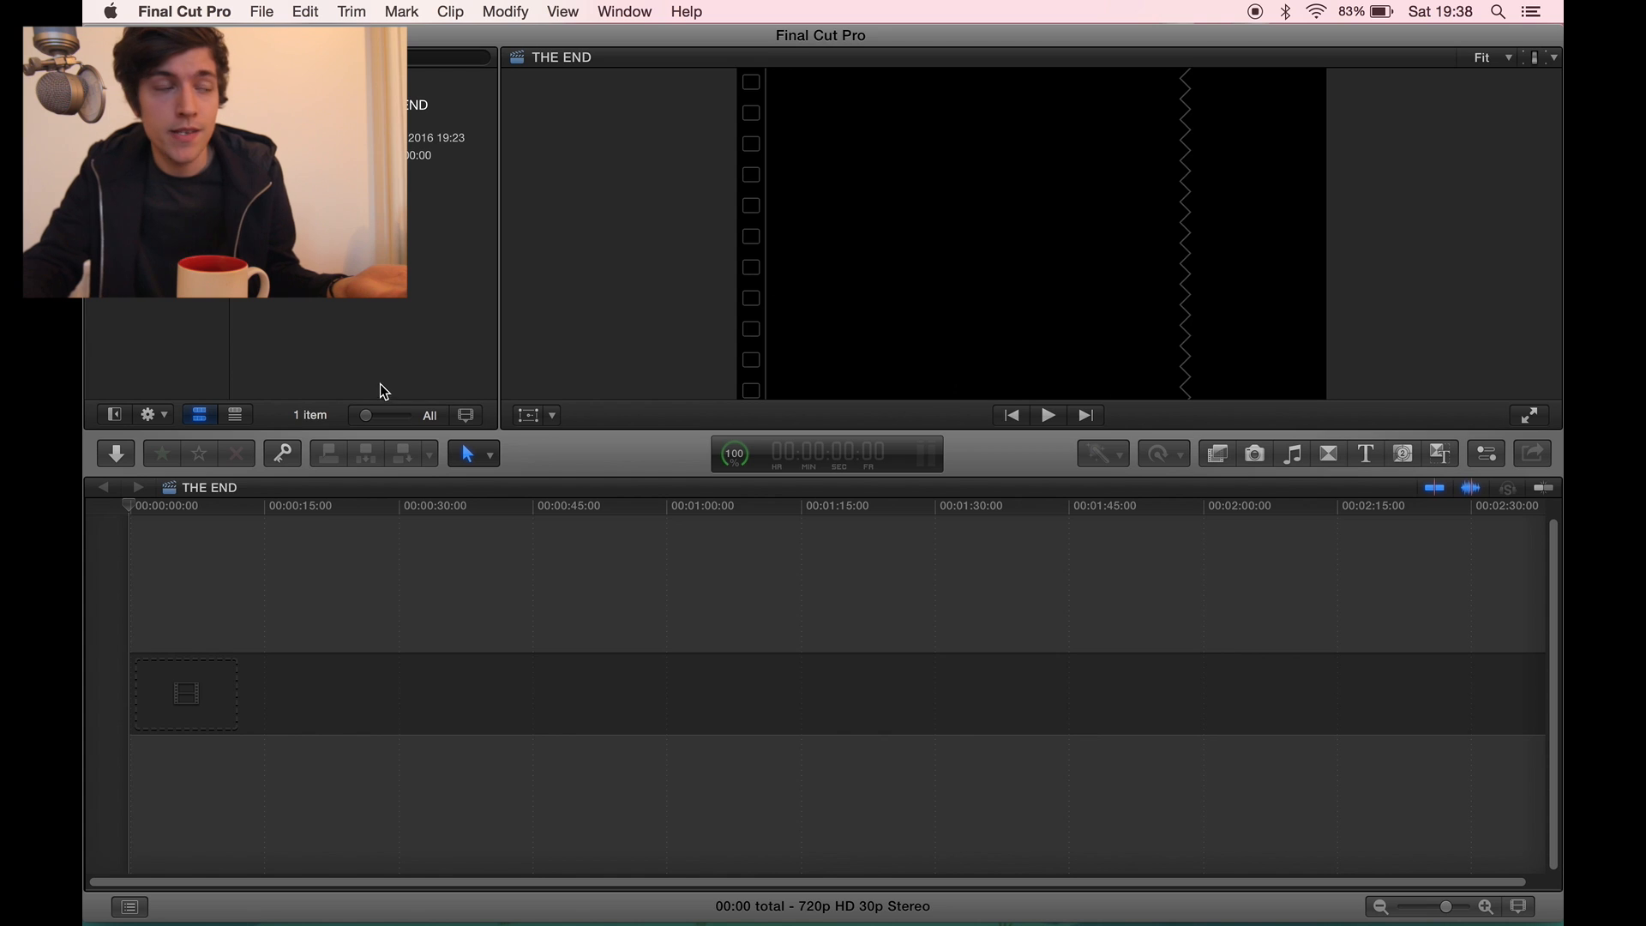
{"action": "key", "text": "super+Tab"}
{"action": "left_click_drag", "start_coordinate": [1286, 217], "coordinate": [926, 373]}
{"action": "left_click_drag", "start_coordinate": [825, 453], "coordinate": [789, 375]}
{"action": "left_click_drag", "start_coordinate": [792, 351], "coordinate": [432, 288]}
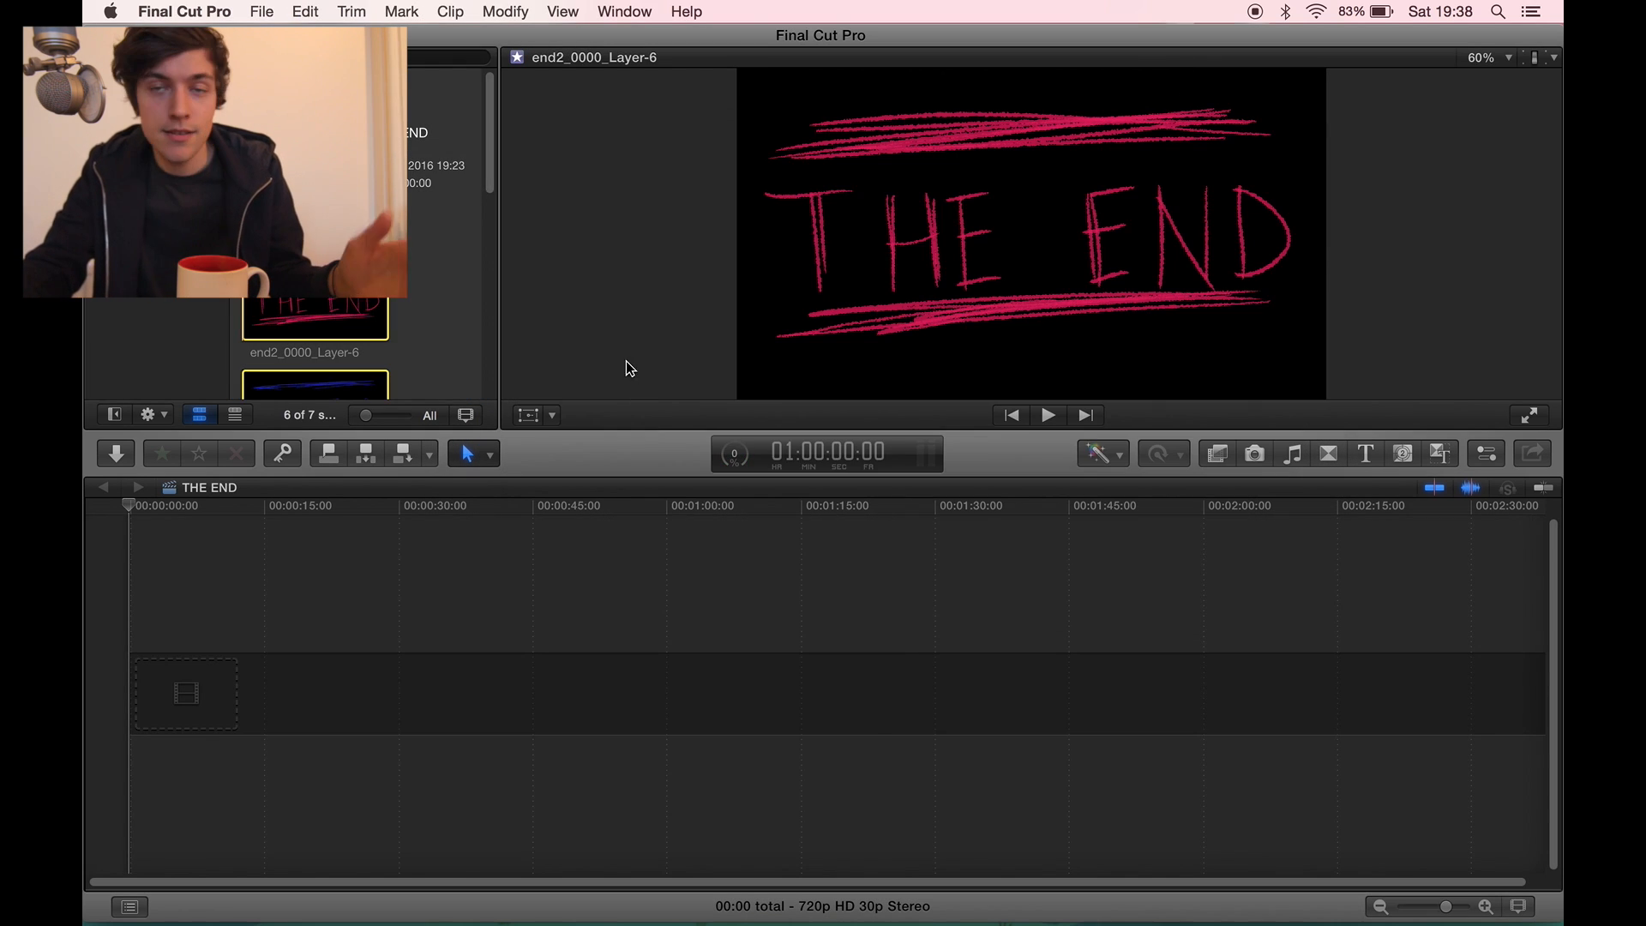
- Place the six imported PNG clips in order in the THE END timeline and play the sequence from its start
{"action": "scroll", "coordinate": [495, 210], "scroll_direction": "down", "scroll_amount": 3}
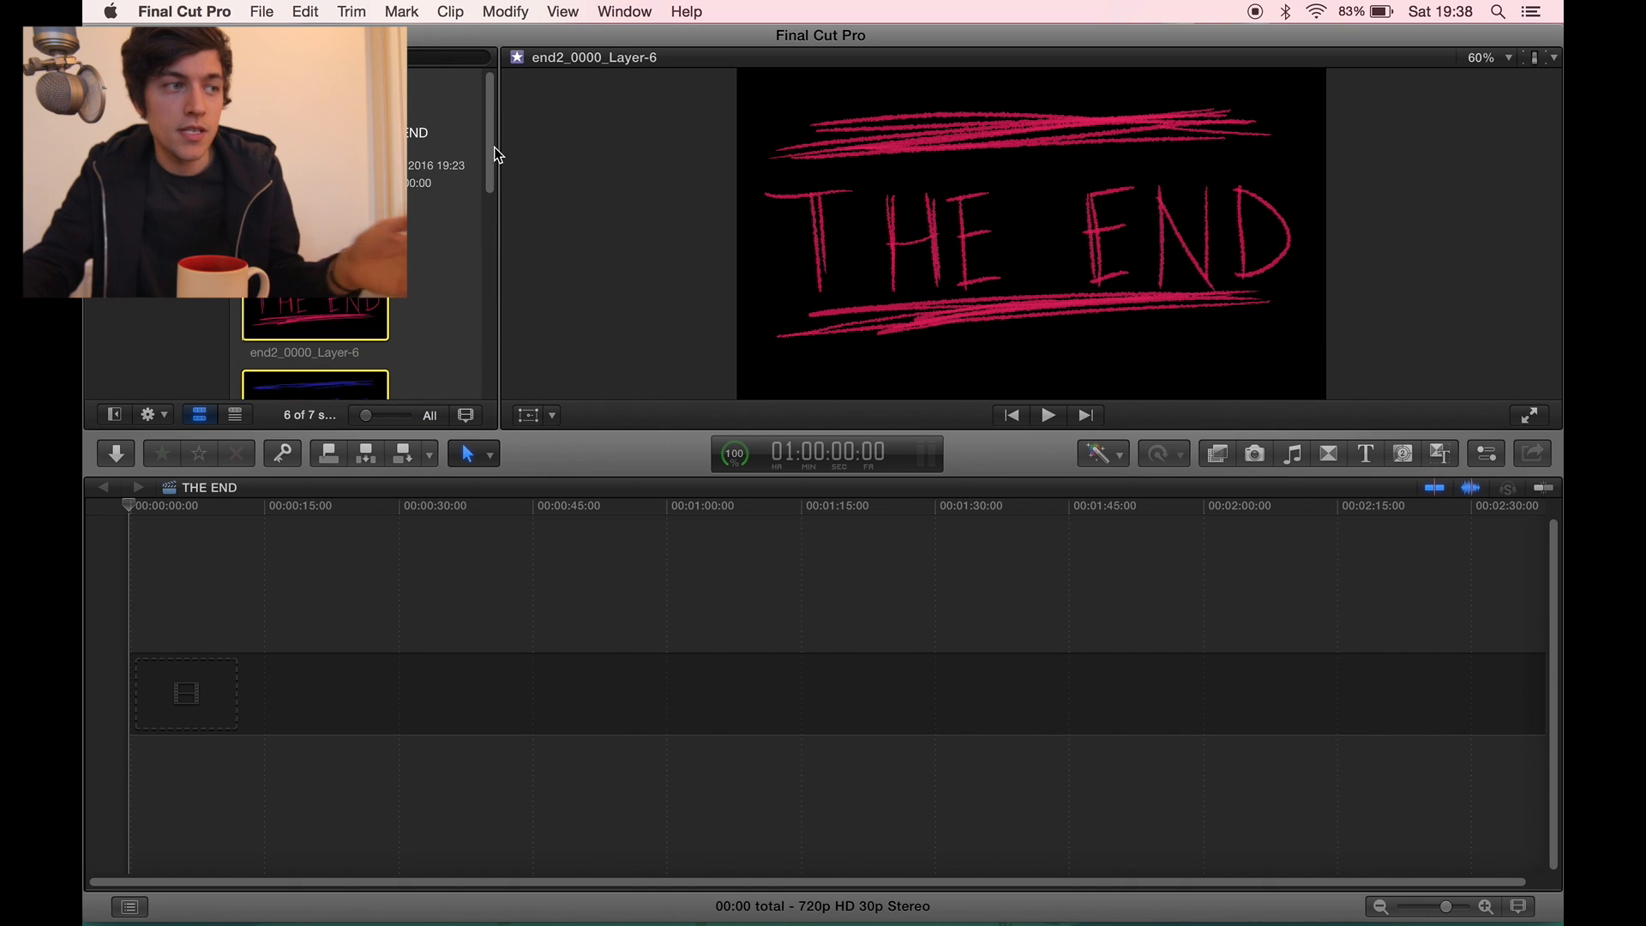
{"action": "scroll", "coordinate": [496, 210], "scroll_direction": "up", "scroll_amount": 3}
{"action": "left_click_drag", "start_coordinate": [340, 391], "coordinate": [196, 693]}
{"action": "left_click", "coordinate": [1198, 179]}
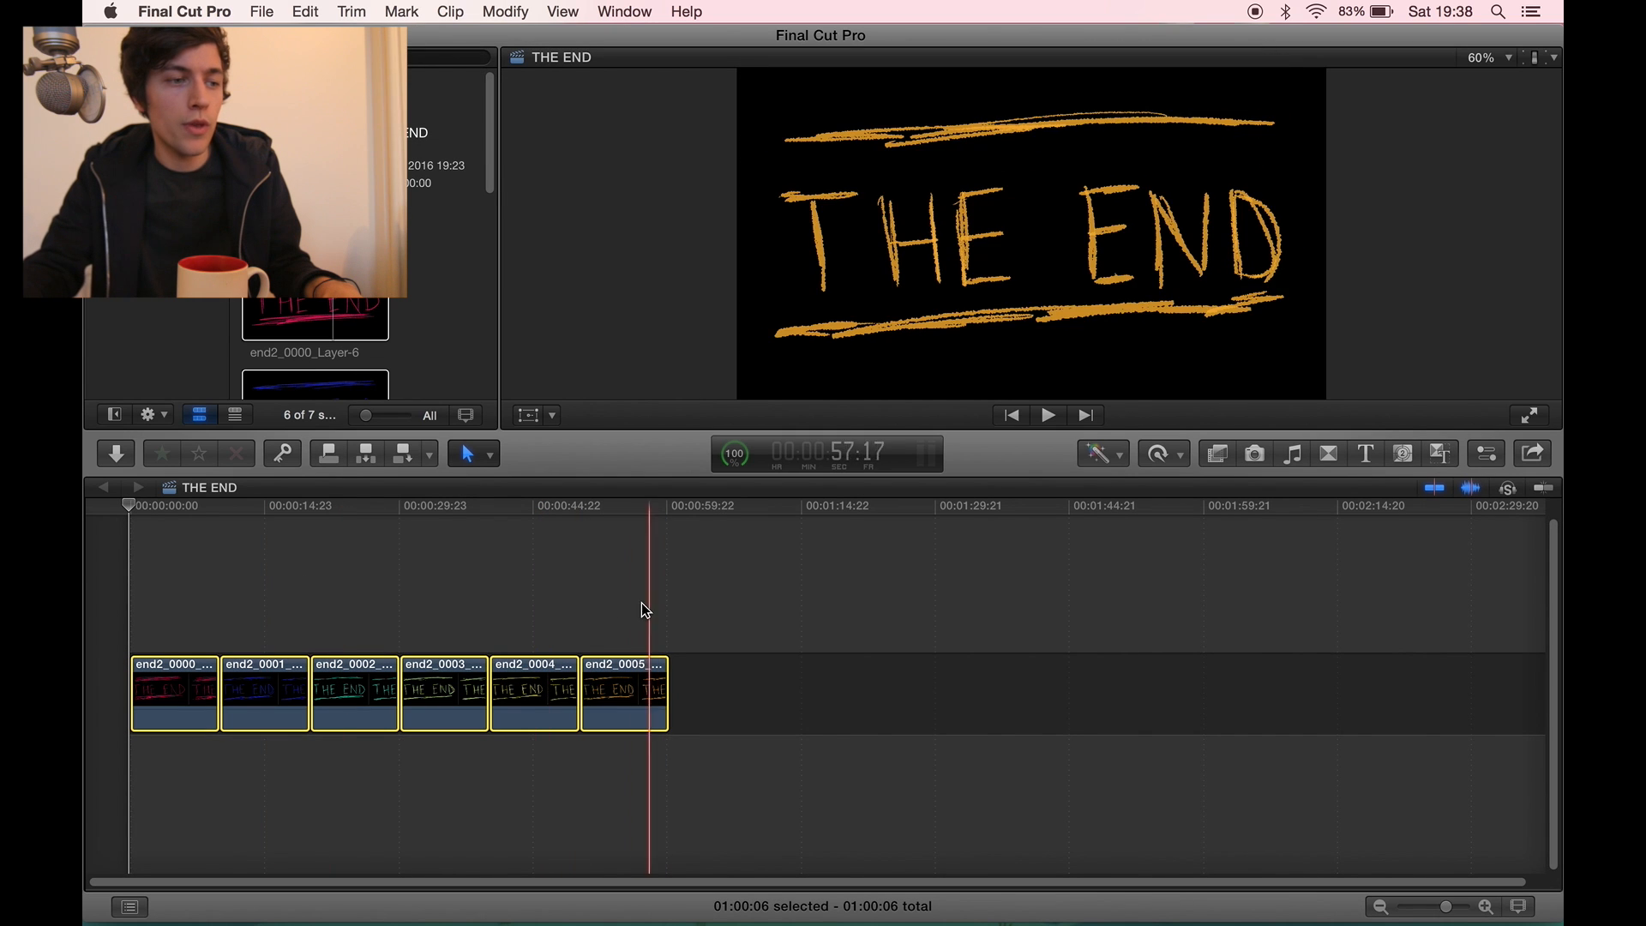
{"action": "left_click", "coordinate": [132, 628]}
{"action": "key", "text": "space"}
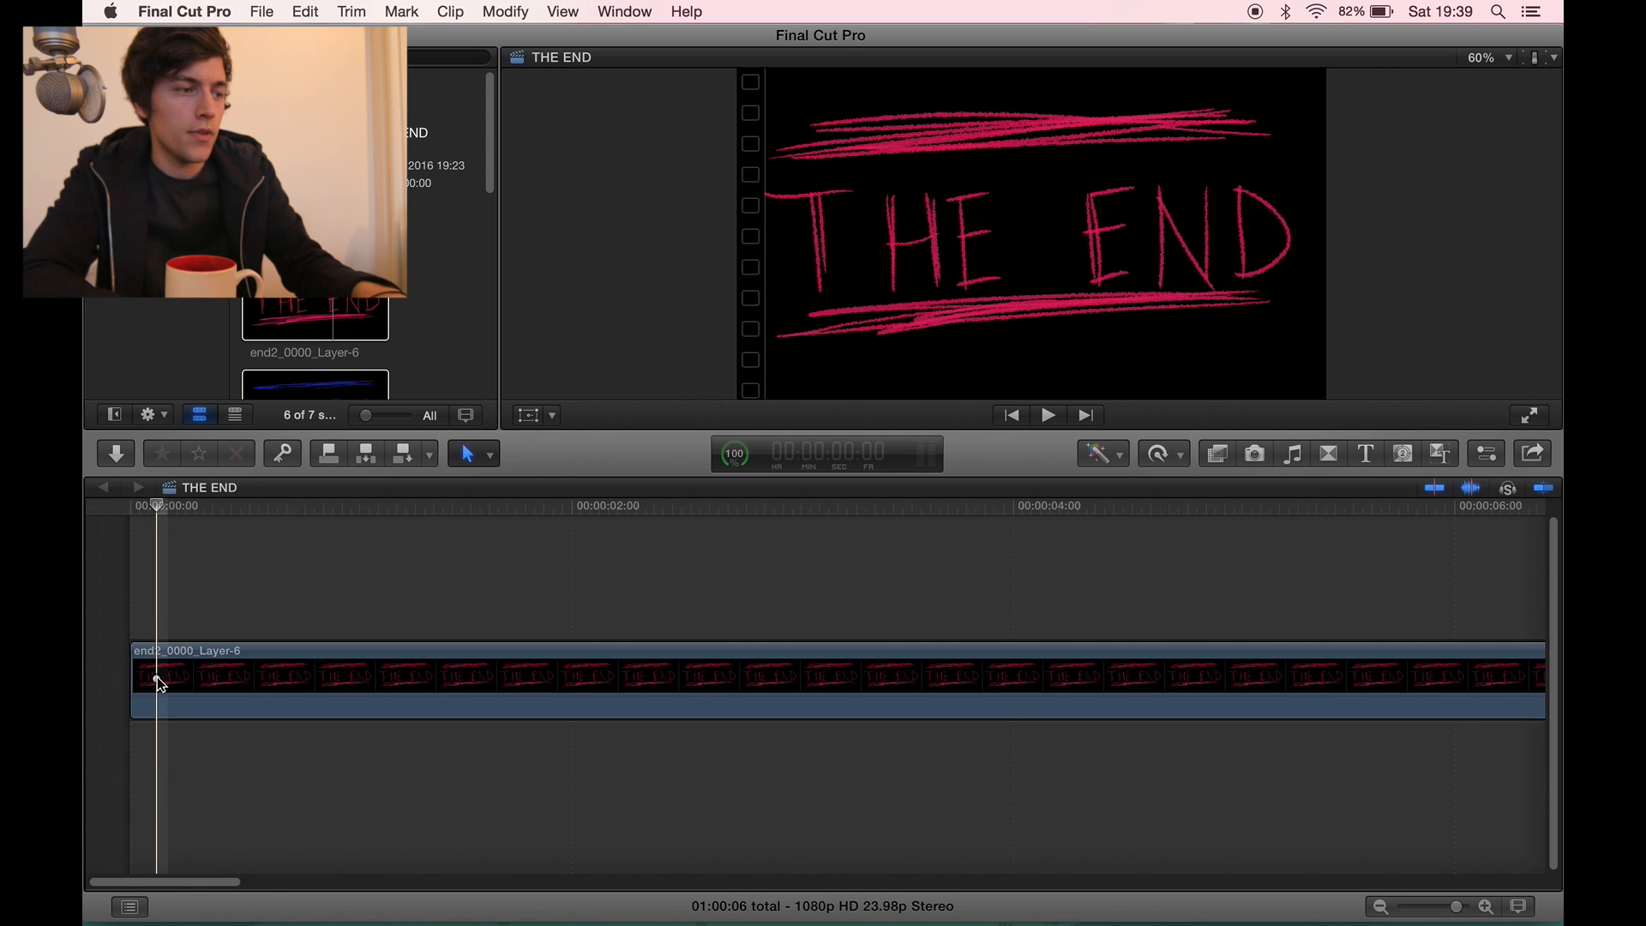
- Cut each of the six clips to three frames and delete the excess footage
{"action": "key", "text": "super+b"}
{"action": "left_click", "coordinate": [200, 681]}
{"action": "key", "text": "Right"}
{"action": "key", "text": "Right"}
{"action": "key", "text": "Right"}
{"action": "key", "text": "Right"}
{"action": "key", "text": "Right"}
{"action": "key", "text": "Right"}
{"action": "key", "text": "super+b"}
{"action": "left_click", "coordinate": [231, 677]}
{"action": "key", "text": "Delete"}
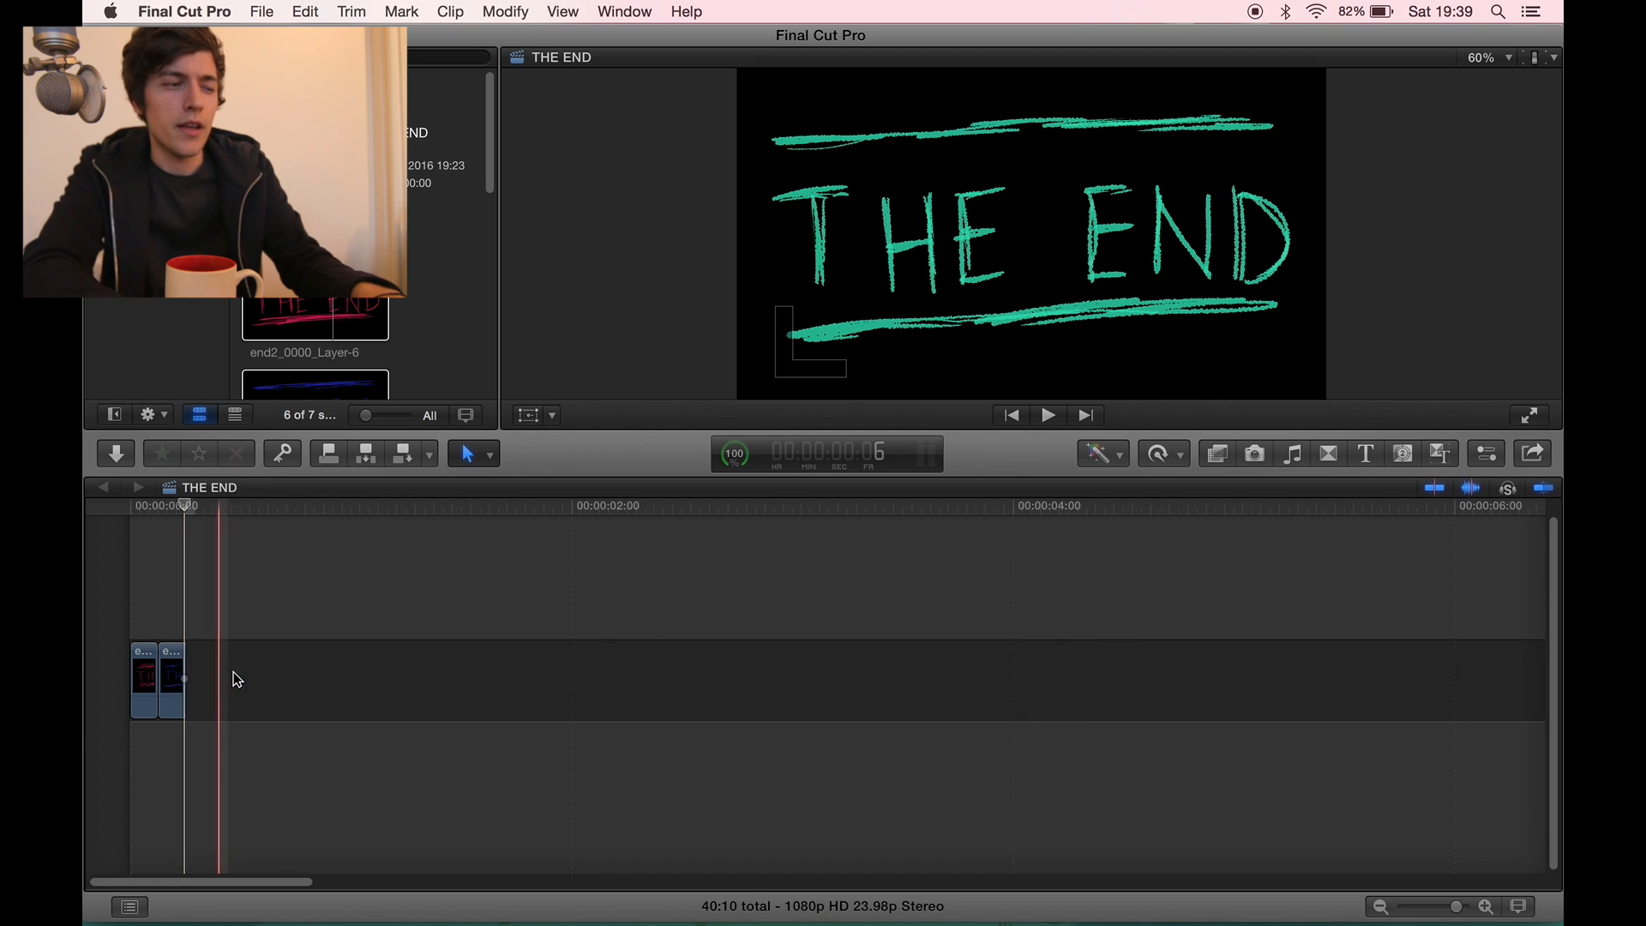
{"action": "key", "text": "Right"}
{"action": "key", "text": "Right"}
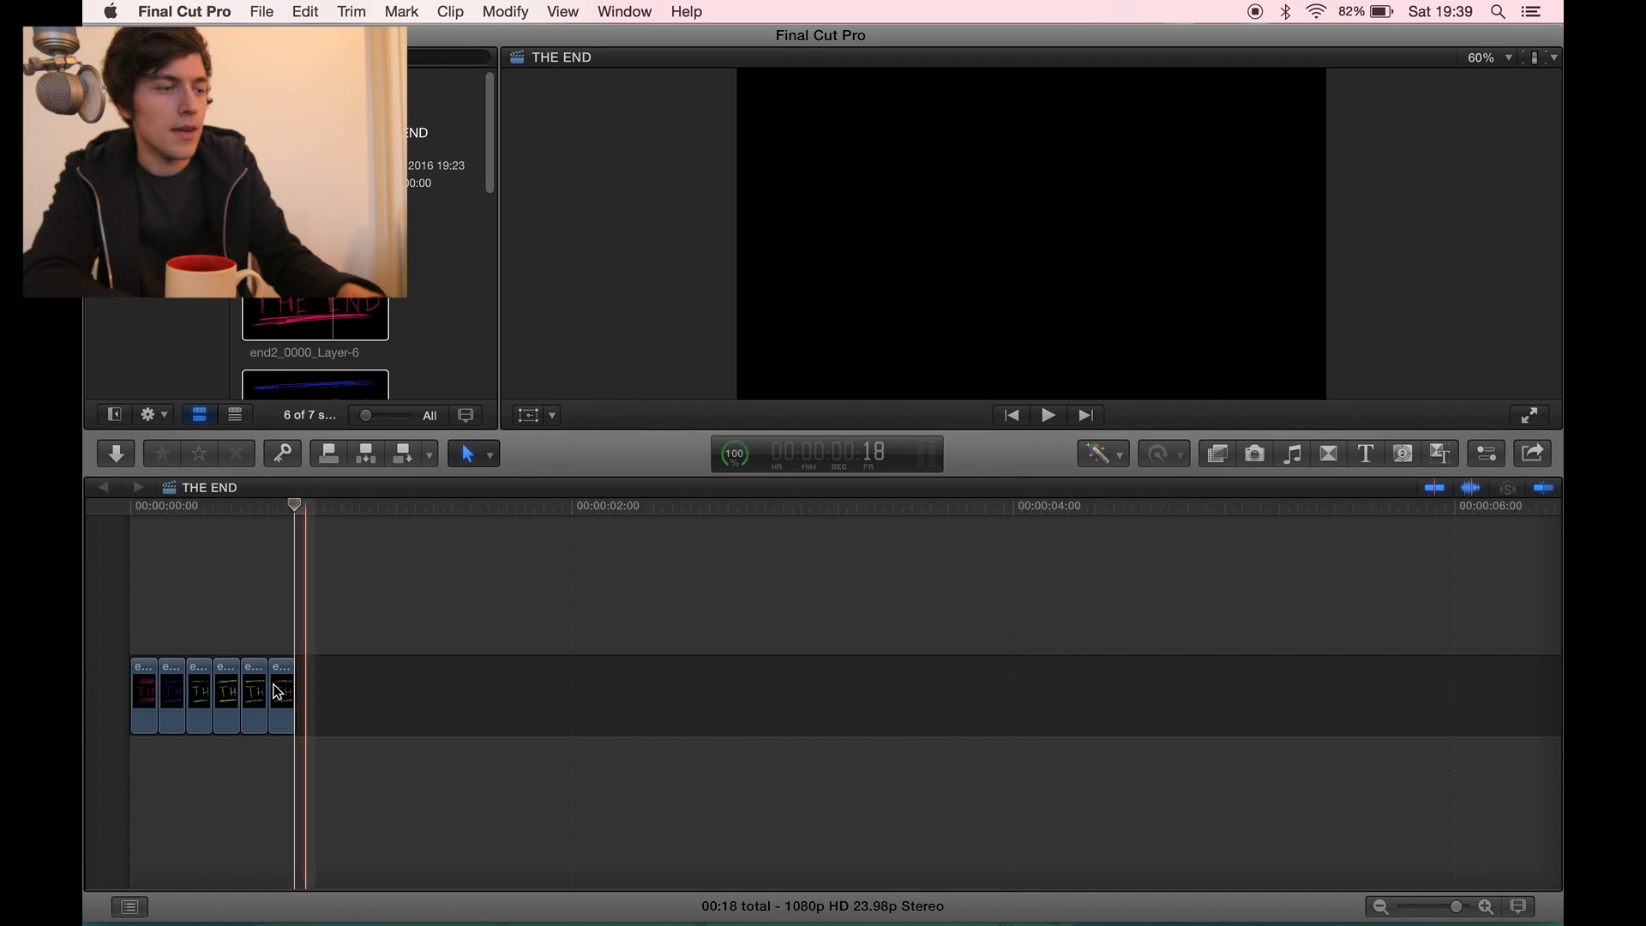
- Play back the shortened six-clip sequence to check the animation
{"action": "key", "text": "space"}
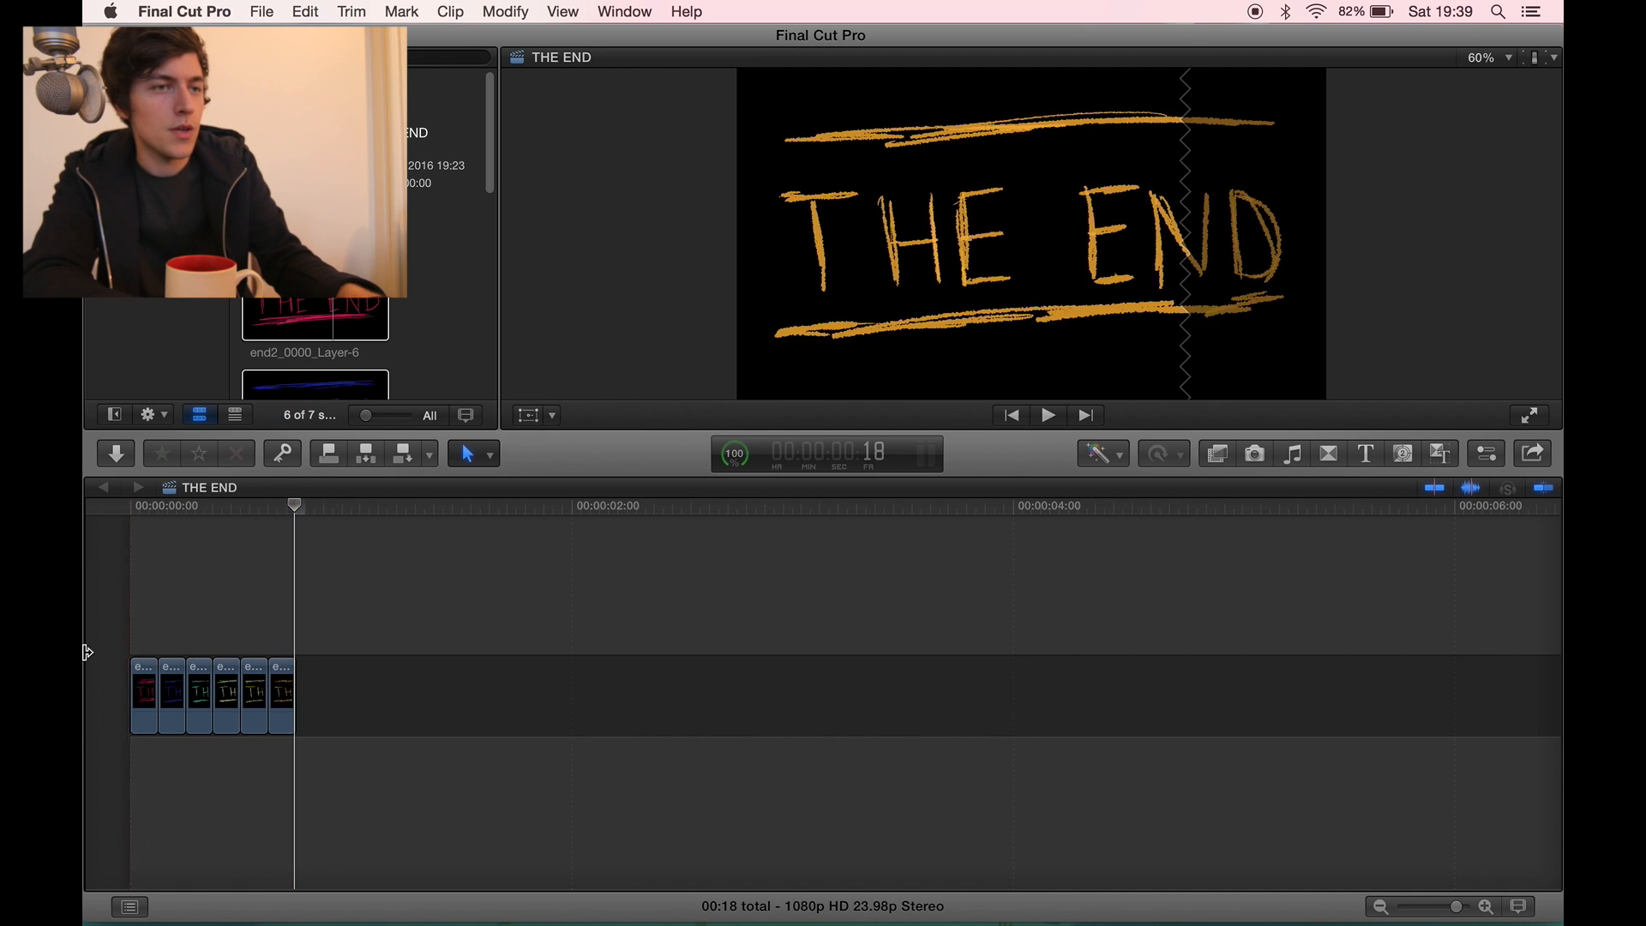
{"action": "key", "text": "space"}
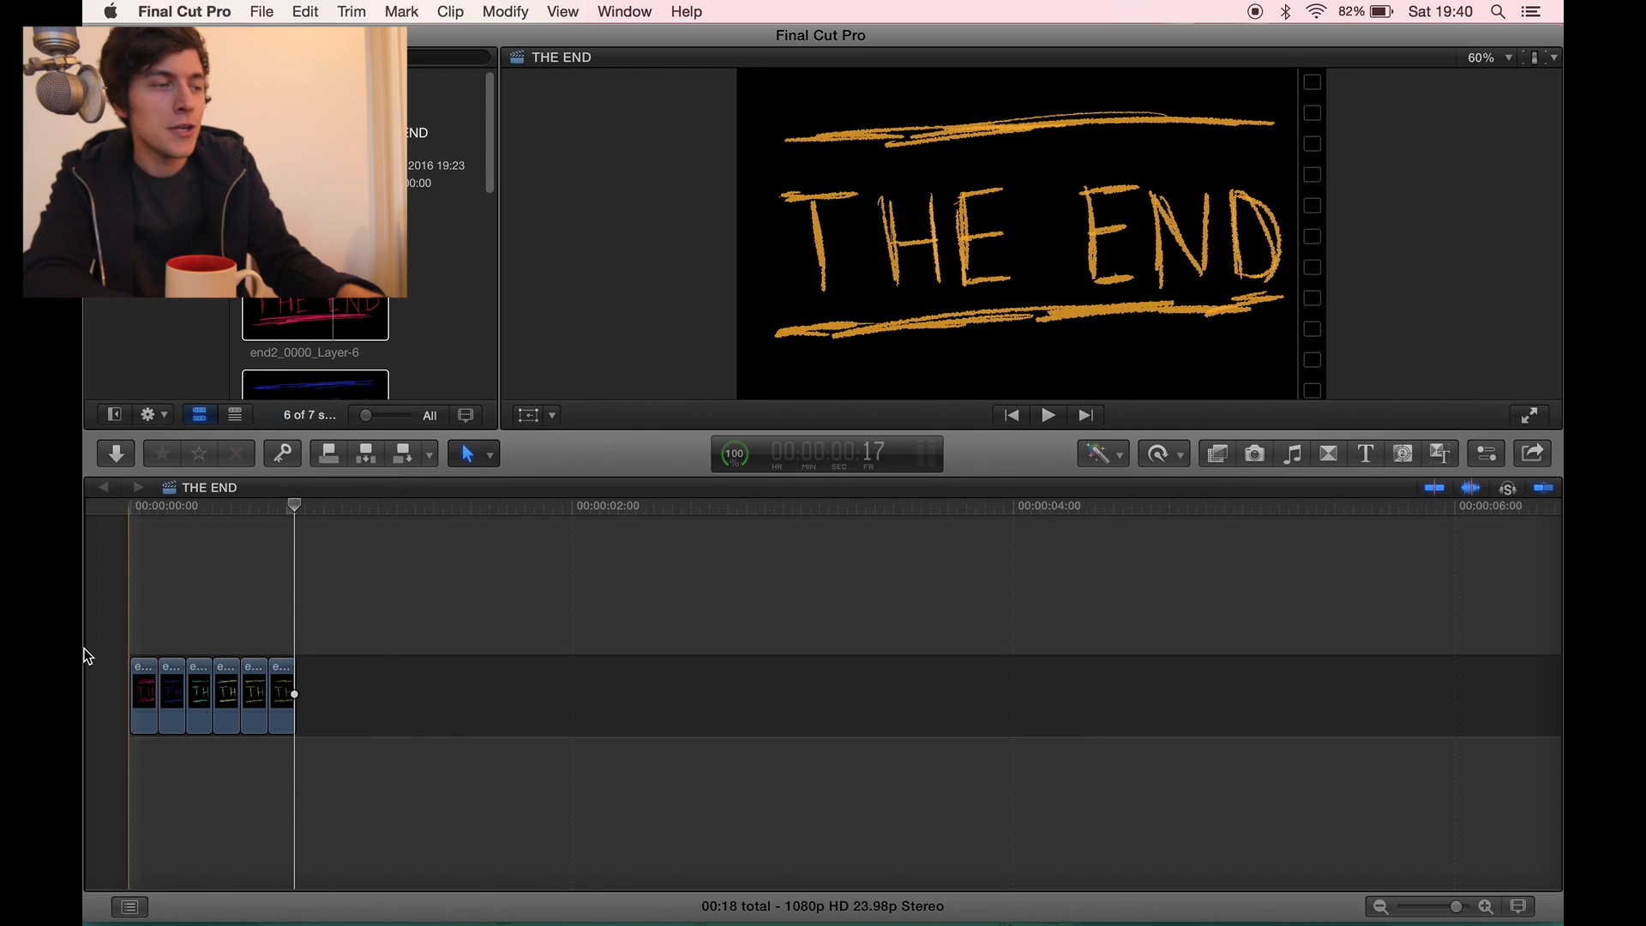
{"action": "key", "text": "space"}
{"action": "key", "text": "space"}
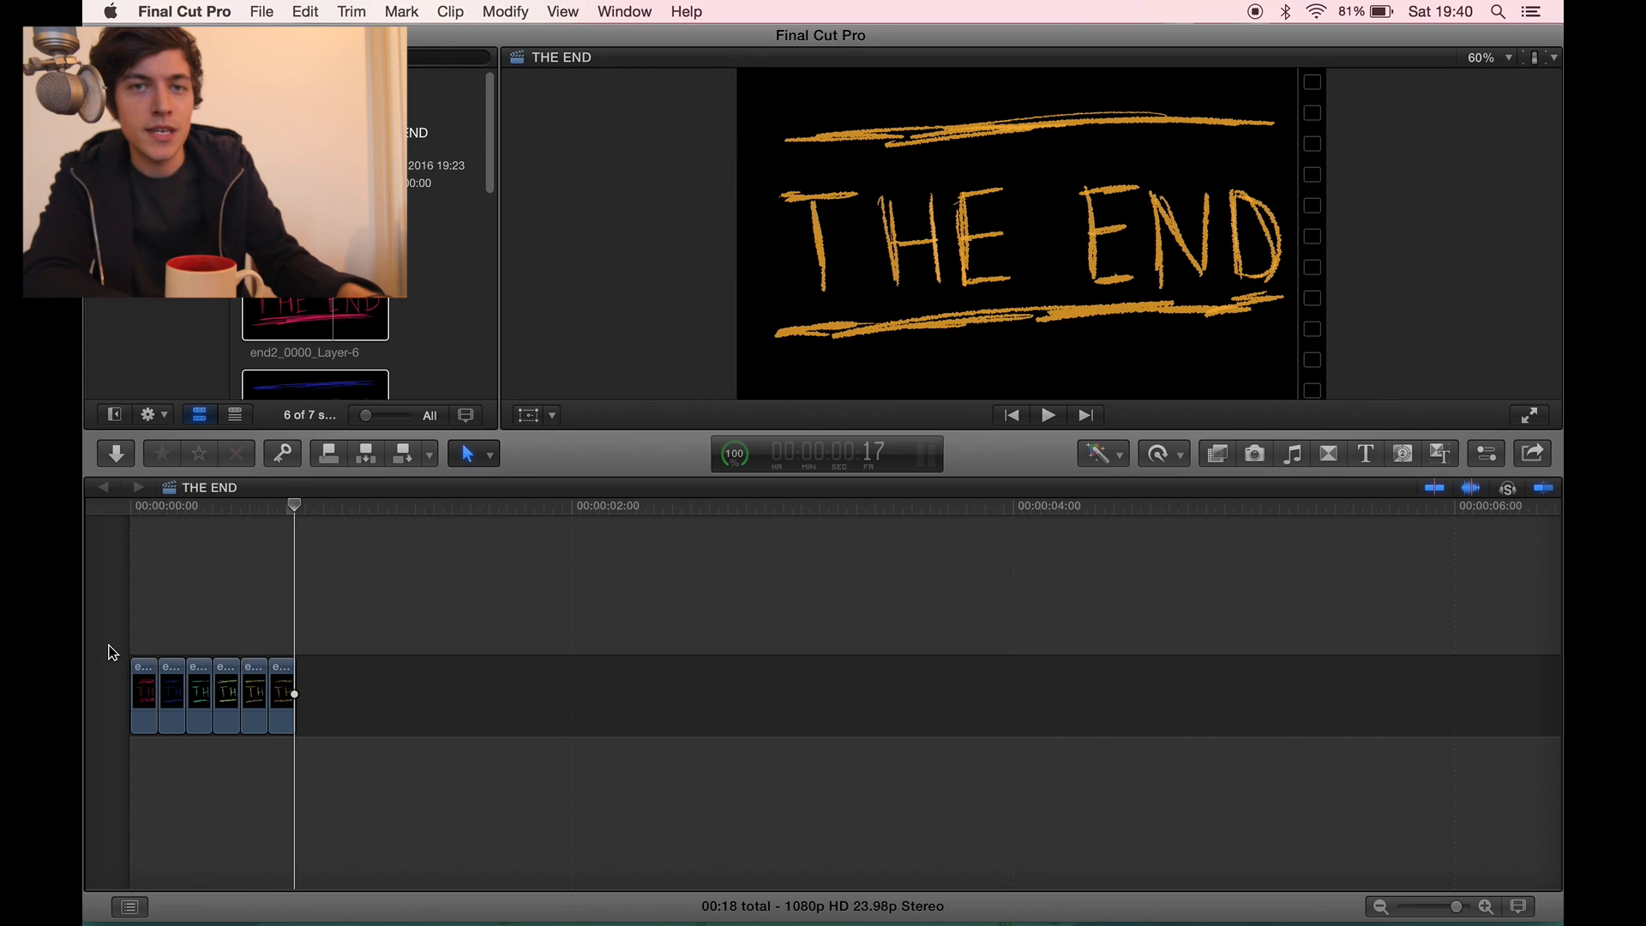
- Duplicate all six clips at the end of the timeline and play the doubled sequence
{"action": "key", "text": "cmd+a"}
{"action": "key", "text": "space"}
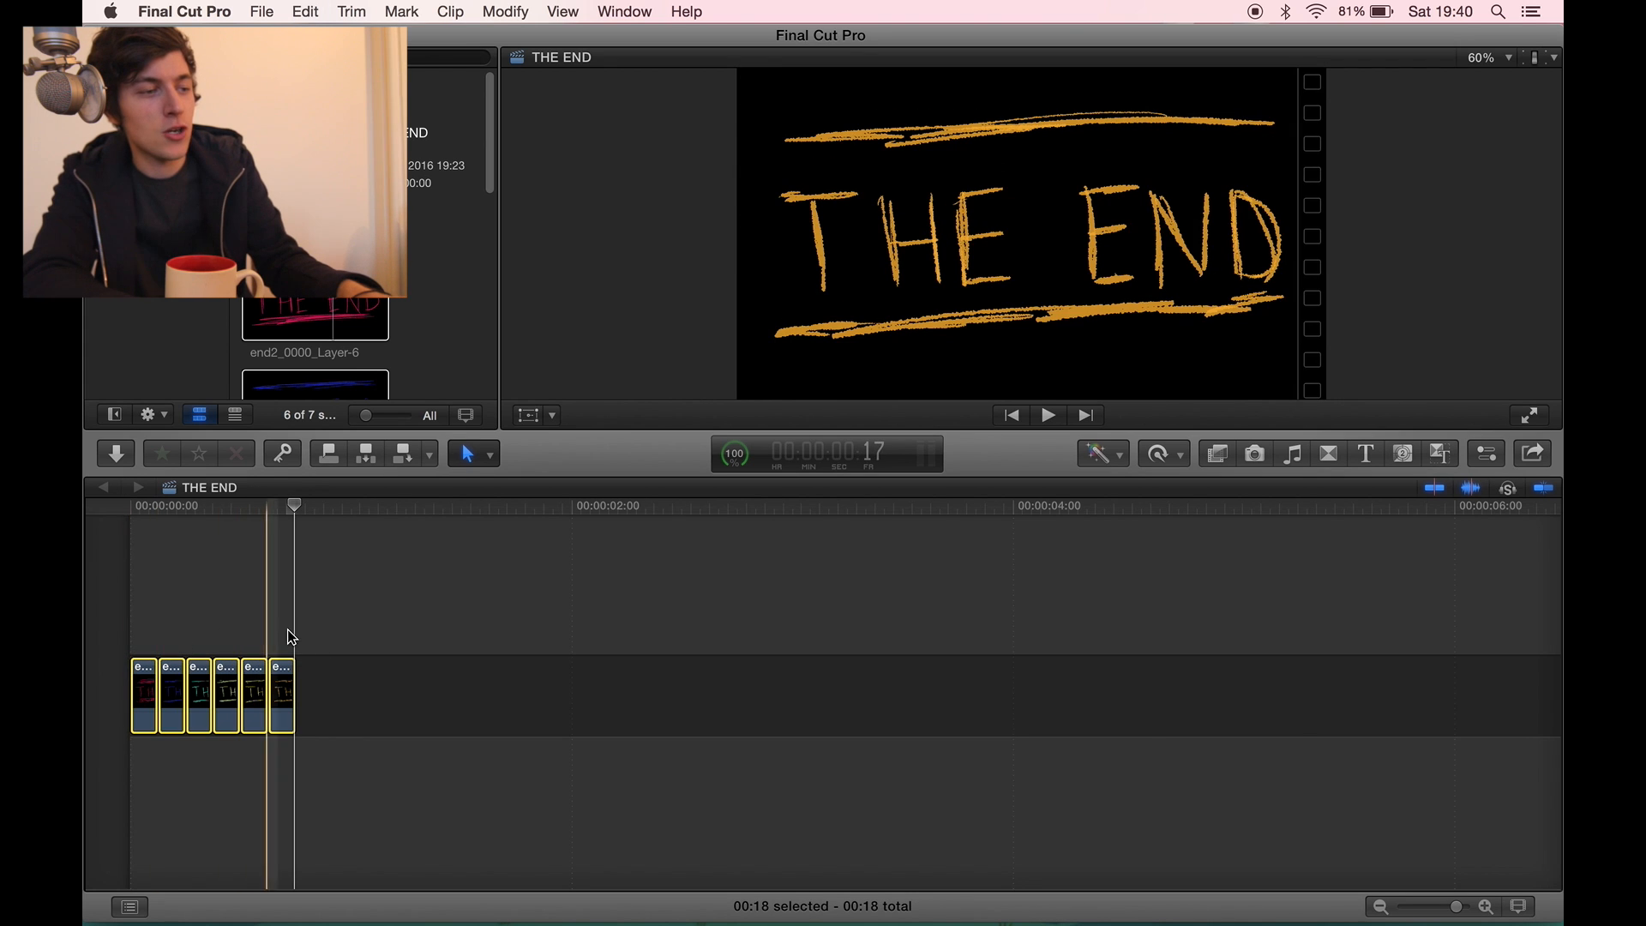
{"action": "key", "text": "cmd+c"}
{"action": "left_click", "coordinate": [297, 630]}
{"action": "key", "text": "cmd+v"}
{"action": "key", "text": "space"}
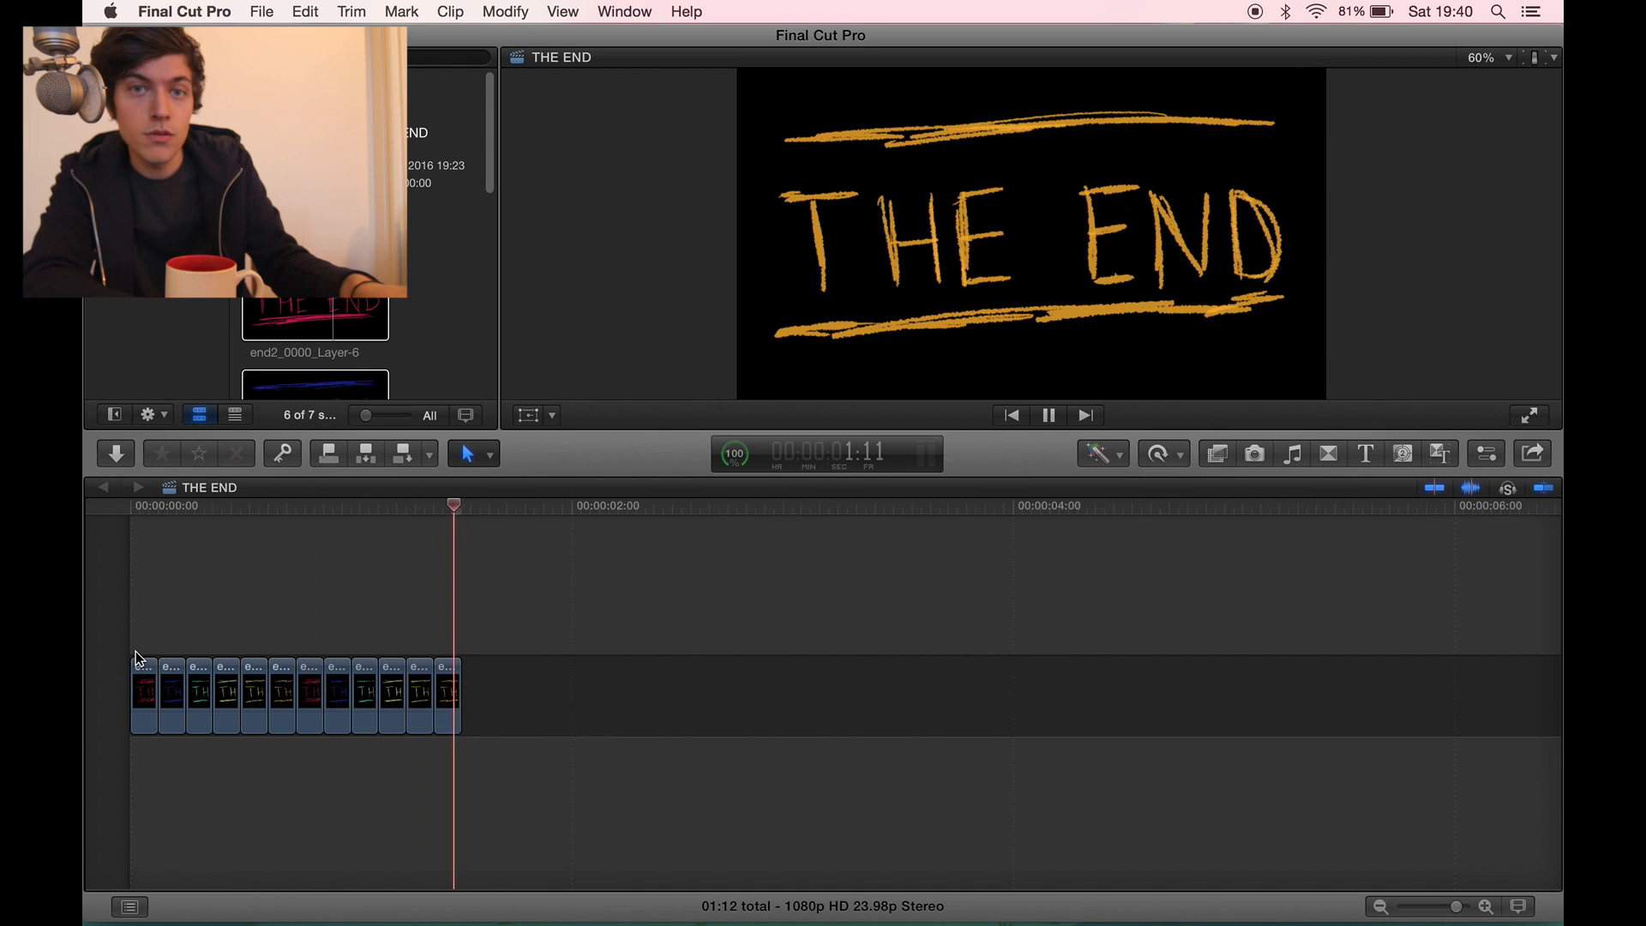
{"action": "key", "text": "space"}
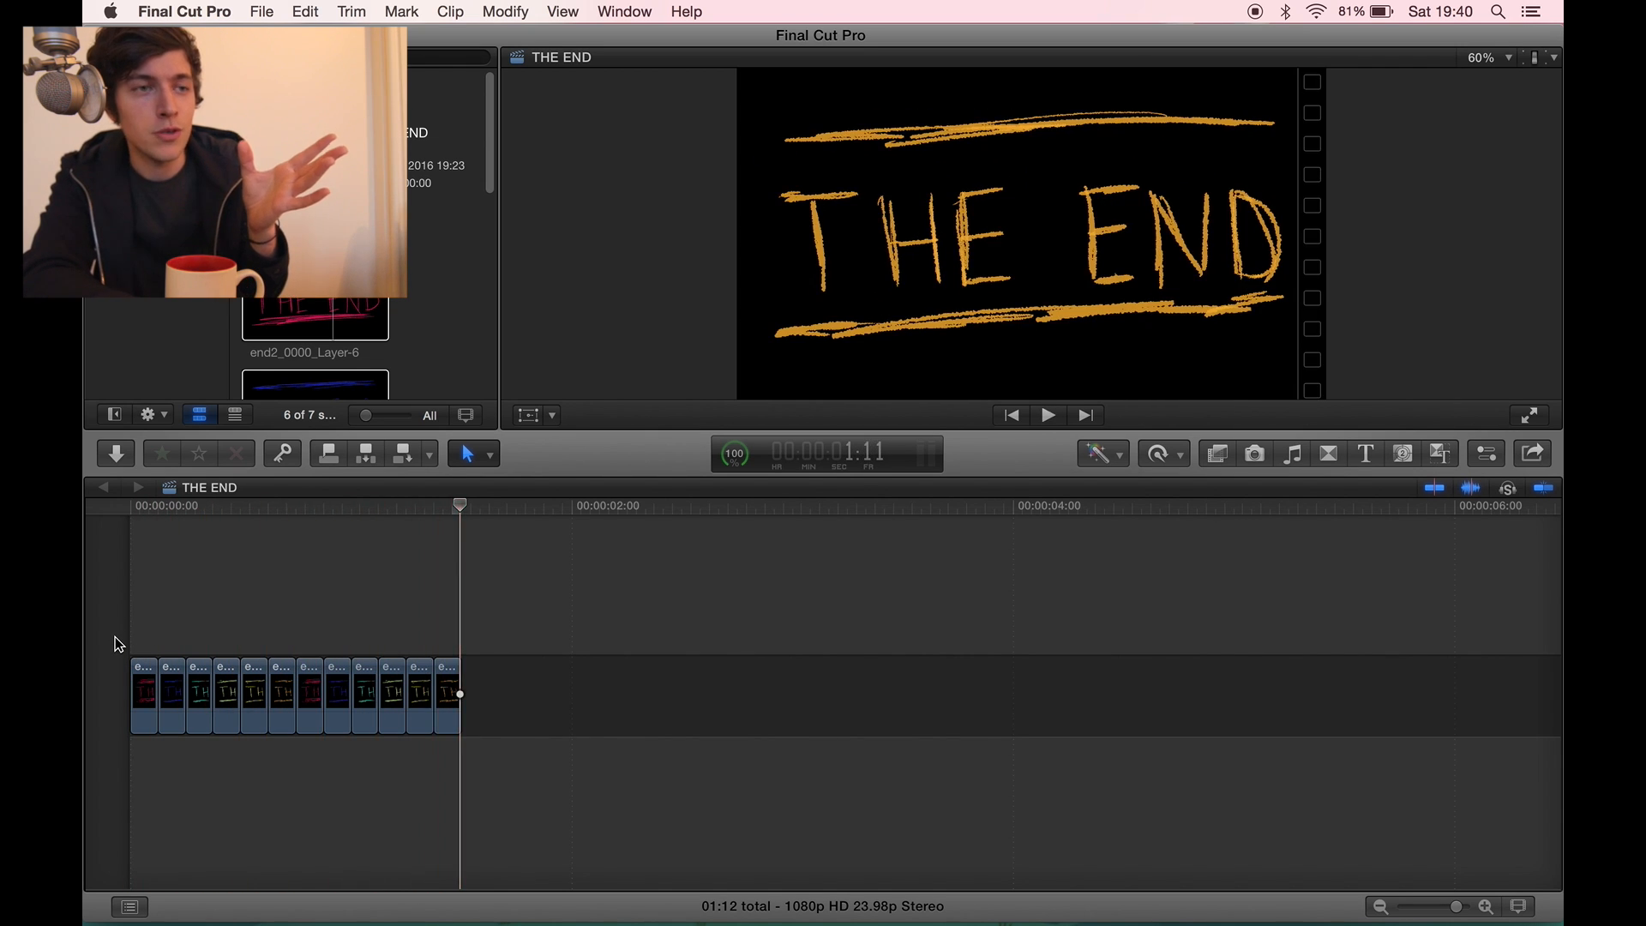
- Paste the copied clips repeatedly at the end of the timeline until the sequence lasts 22:12
{"action": "key", "text": "super+6"}
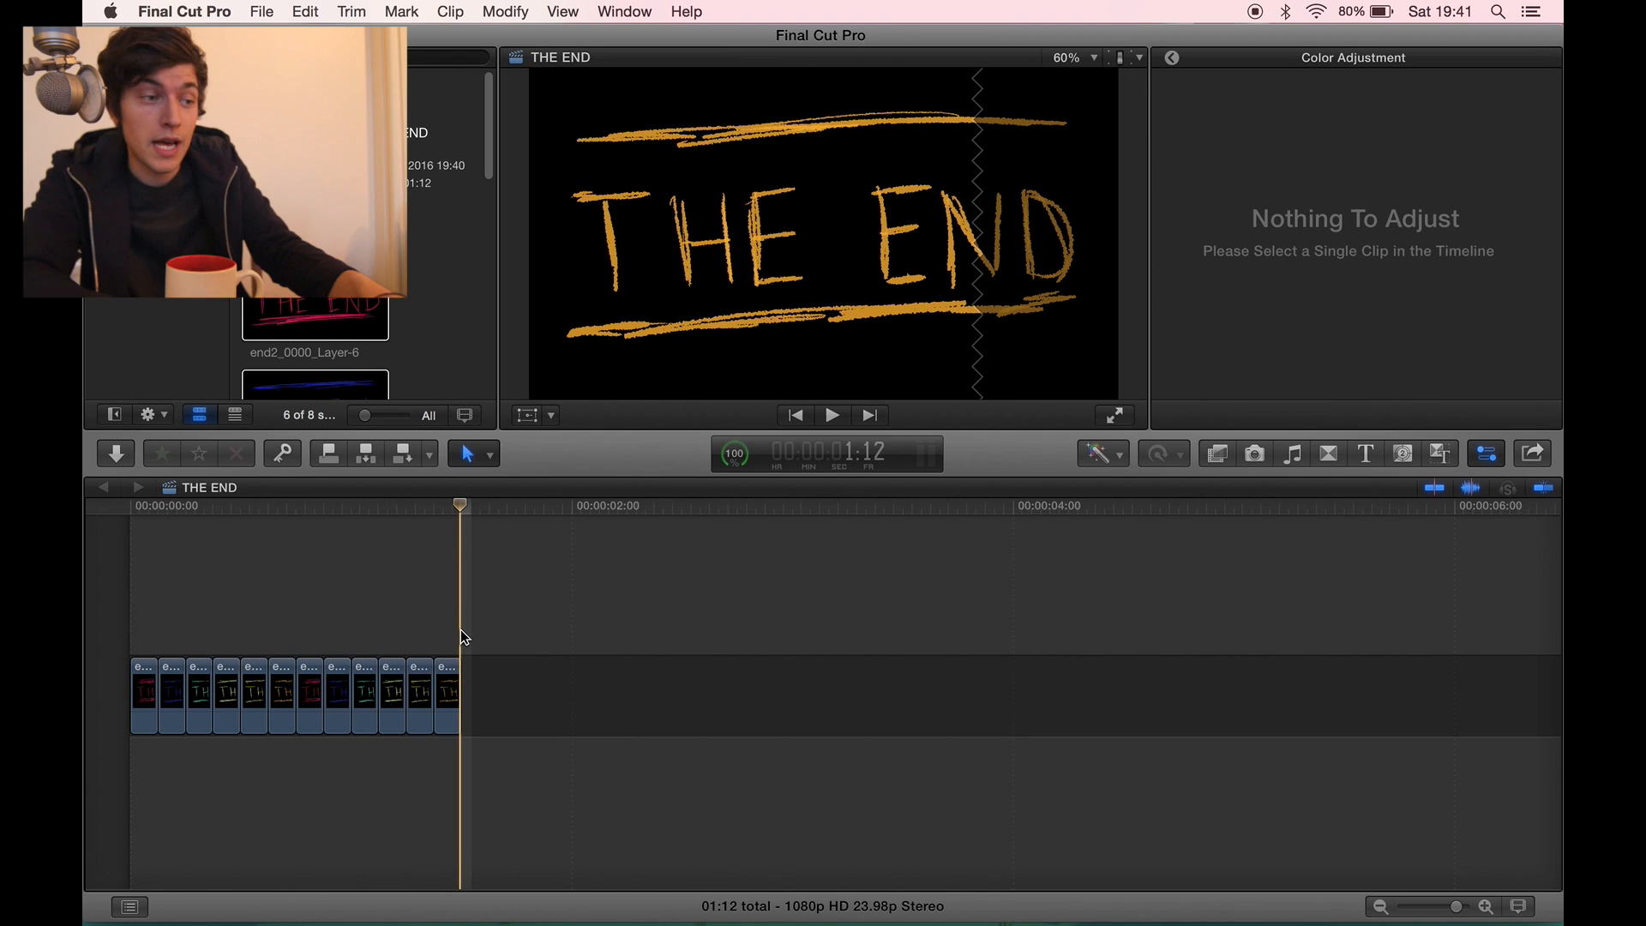
{"action": "key", "text": "super+v"}
{"action": "key", "text": "super+v"}
{"action": "key", "text": "super+v"}
{"action": "key", "text": "super+v"}
{"action": "key", "text": "super+v"}
{"action": "key", "text": "super+v"}
{"action": "key", "text": "super+v"}
{"action": "key", "text": "super+v"}
{"action": "key", "text": "super+v"}
{"action": "key", "text": "super+v"}
{"action": "key", "text": "super+v"}
{"action": "key", "text": "super+v"}
{"action": "key", "text": "super+v"}
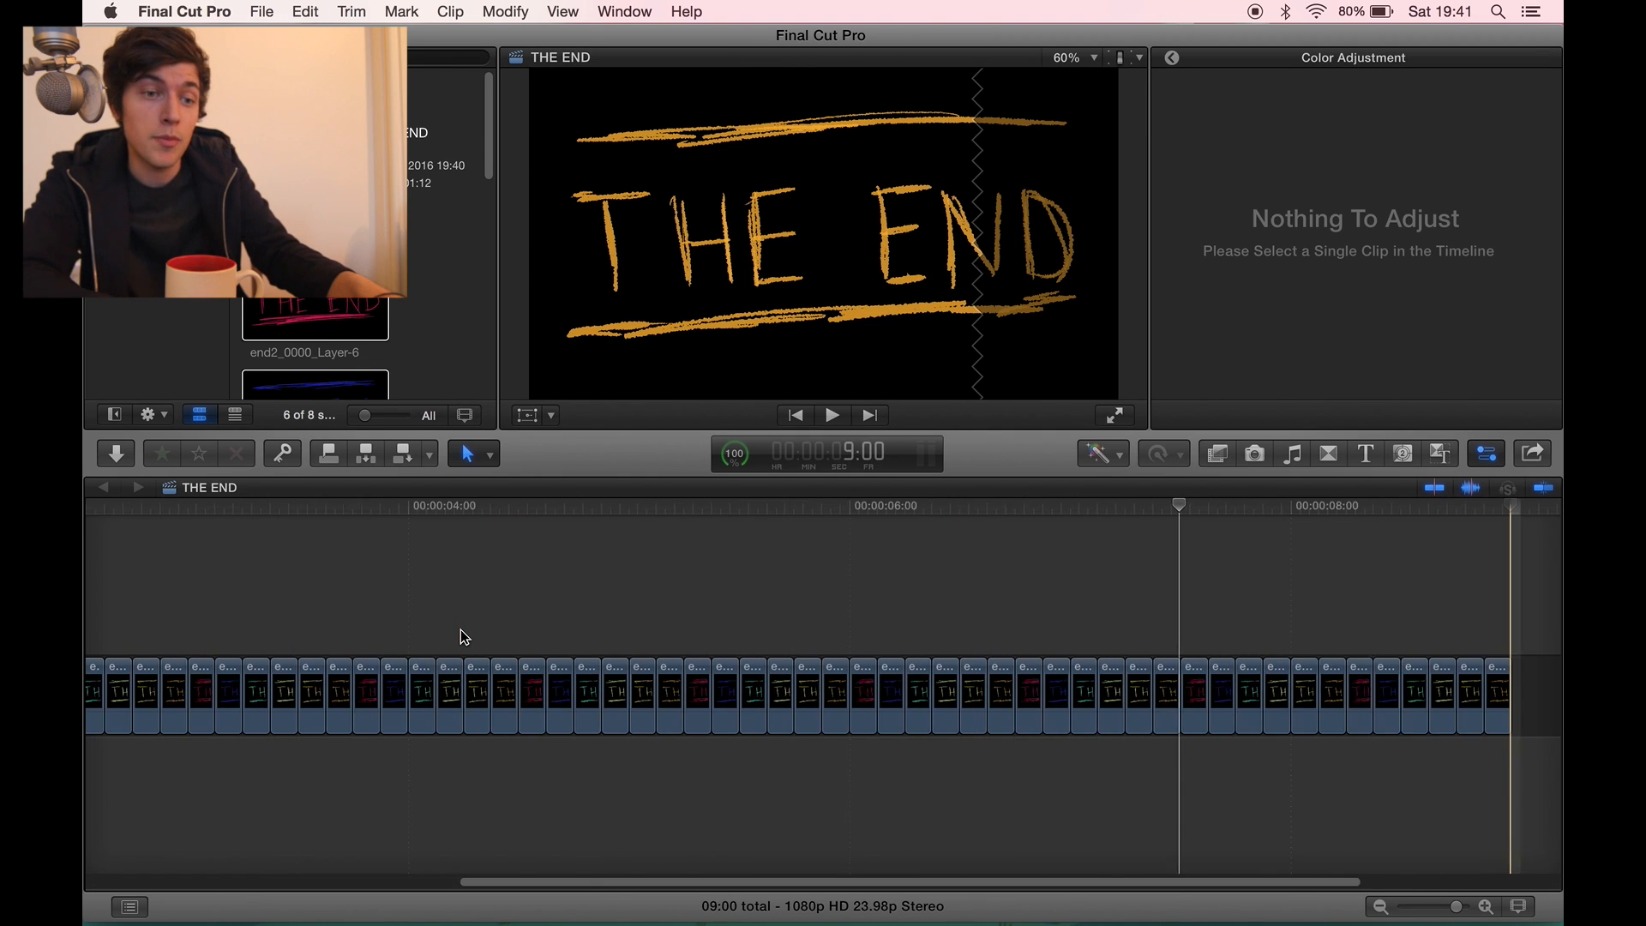
{"action": "key", "text": "super+v"}
- Combine all the clips in the timeline into one new compound clip
{"action": "left_click_drag", "start_coordinate": [1457, 906], "coordinate": [1409, 906]}
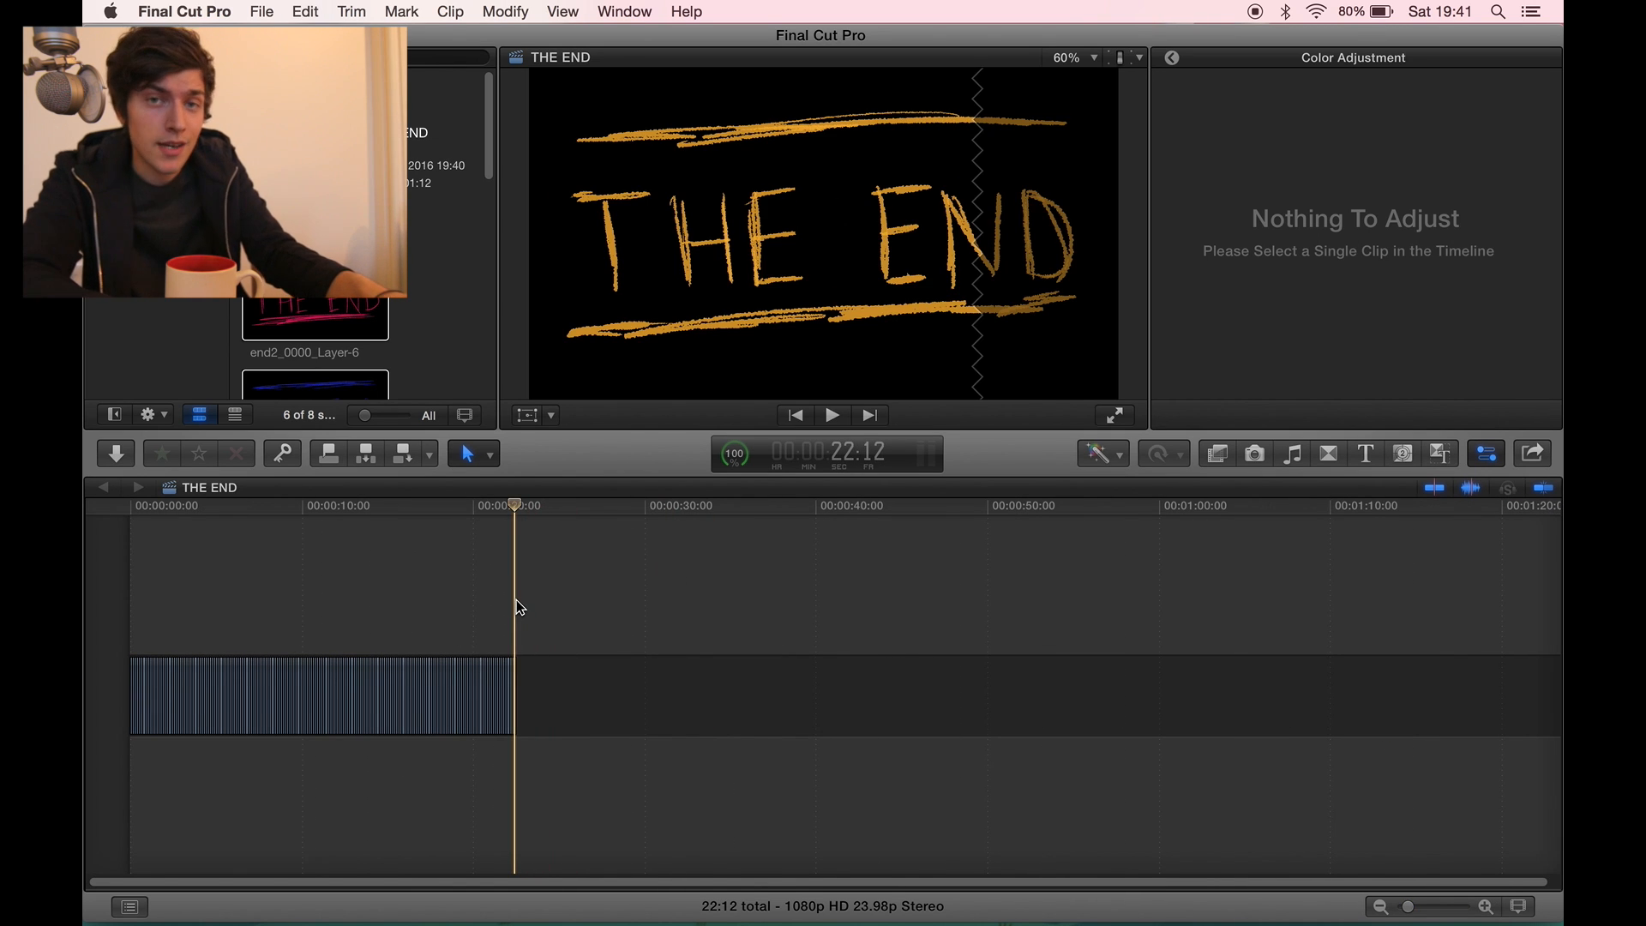
{"action": "left_click_drag", "start_coordinate": [541, 603], "coordinate": [167, 699]}
{"action": "right_click", "coordinate": [168, 699]}
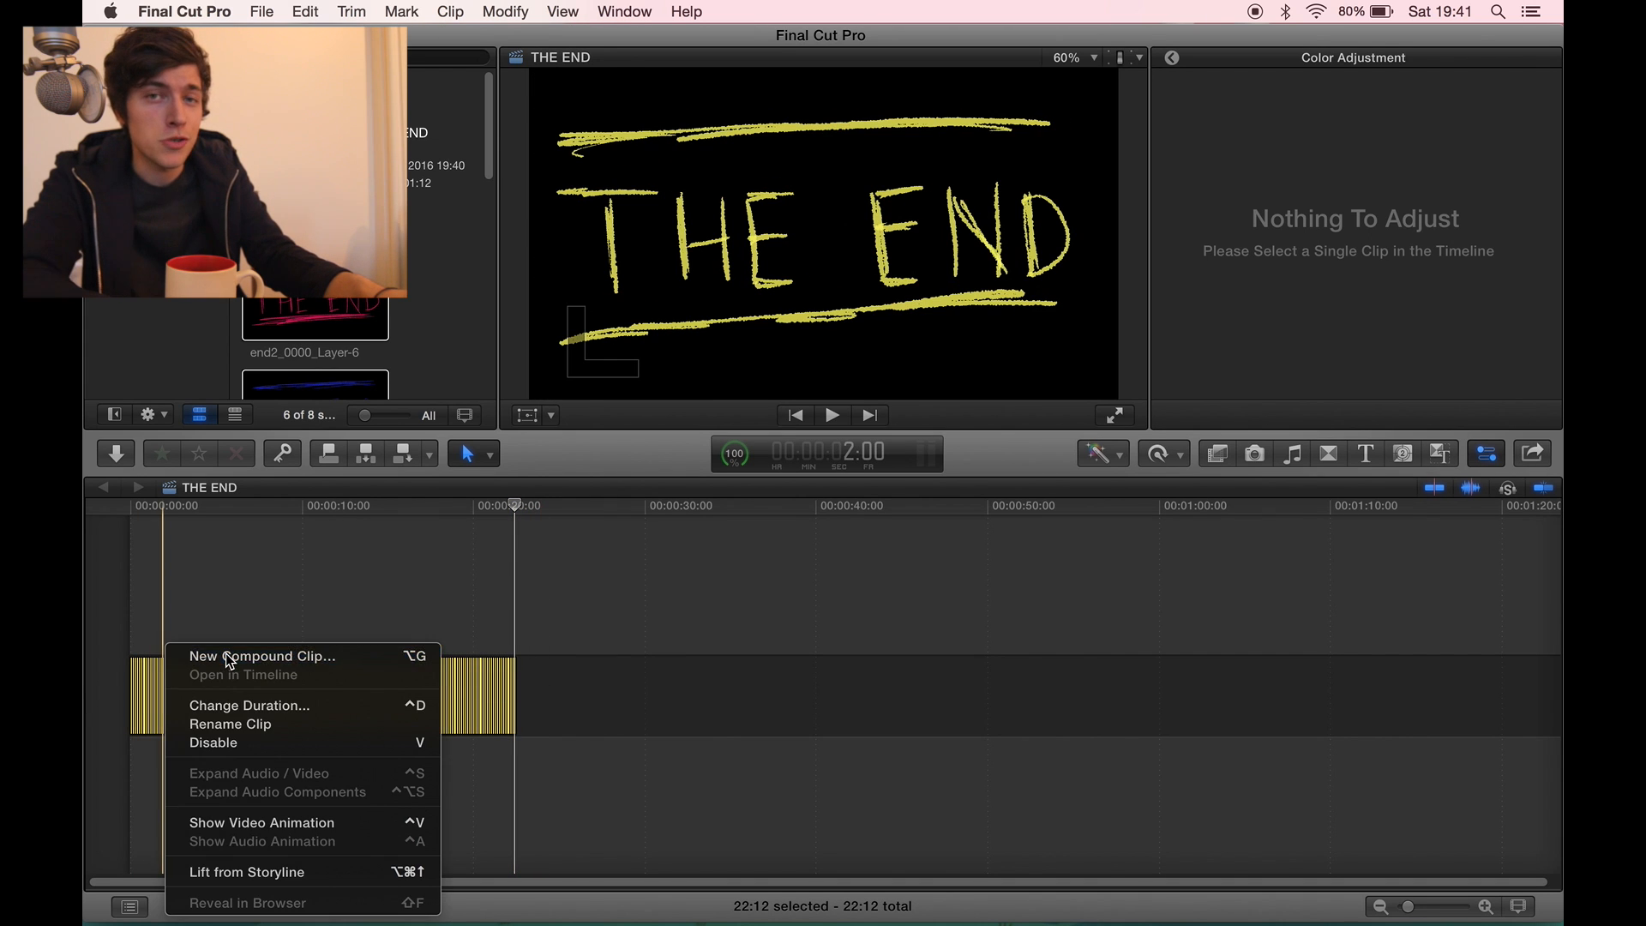
{"action": "left_click", "coordinate": [228, 660]}
{"action": "key", "text": "Return"}
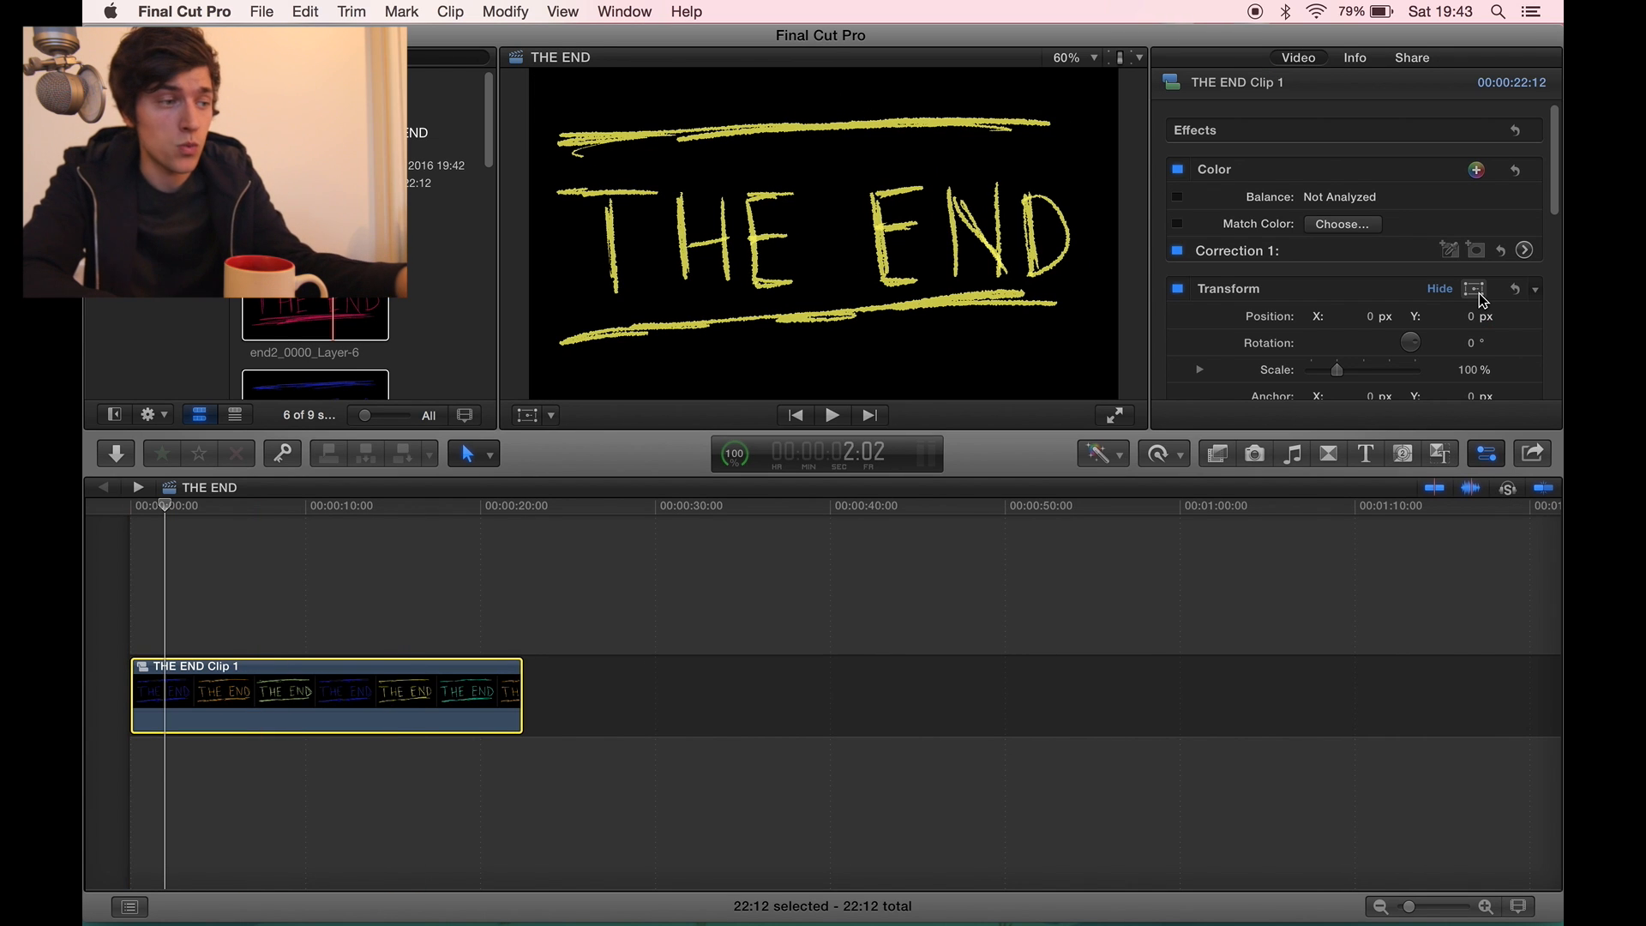
- Try moving the compound clip to position X 954.8 px, Y -9.9 px and play it from the start
{"action": "left_click", "coordinate": [1475, 289]}
{"action": "left_click_drag", "start_coordinate": [926, 275], "coordinate": [1268, 194]}
{"action": "left_click", "coordinate": [1111, 88]}
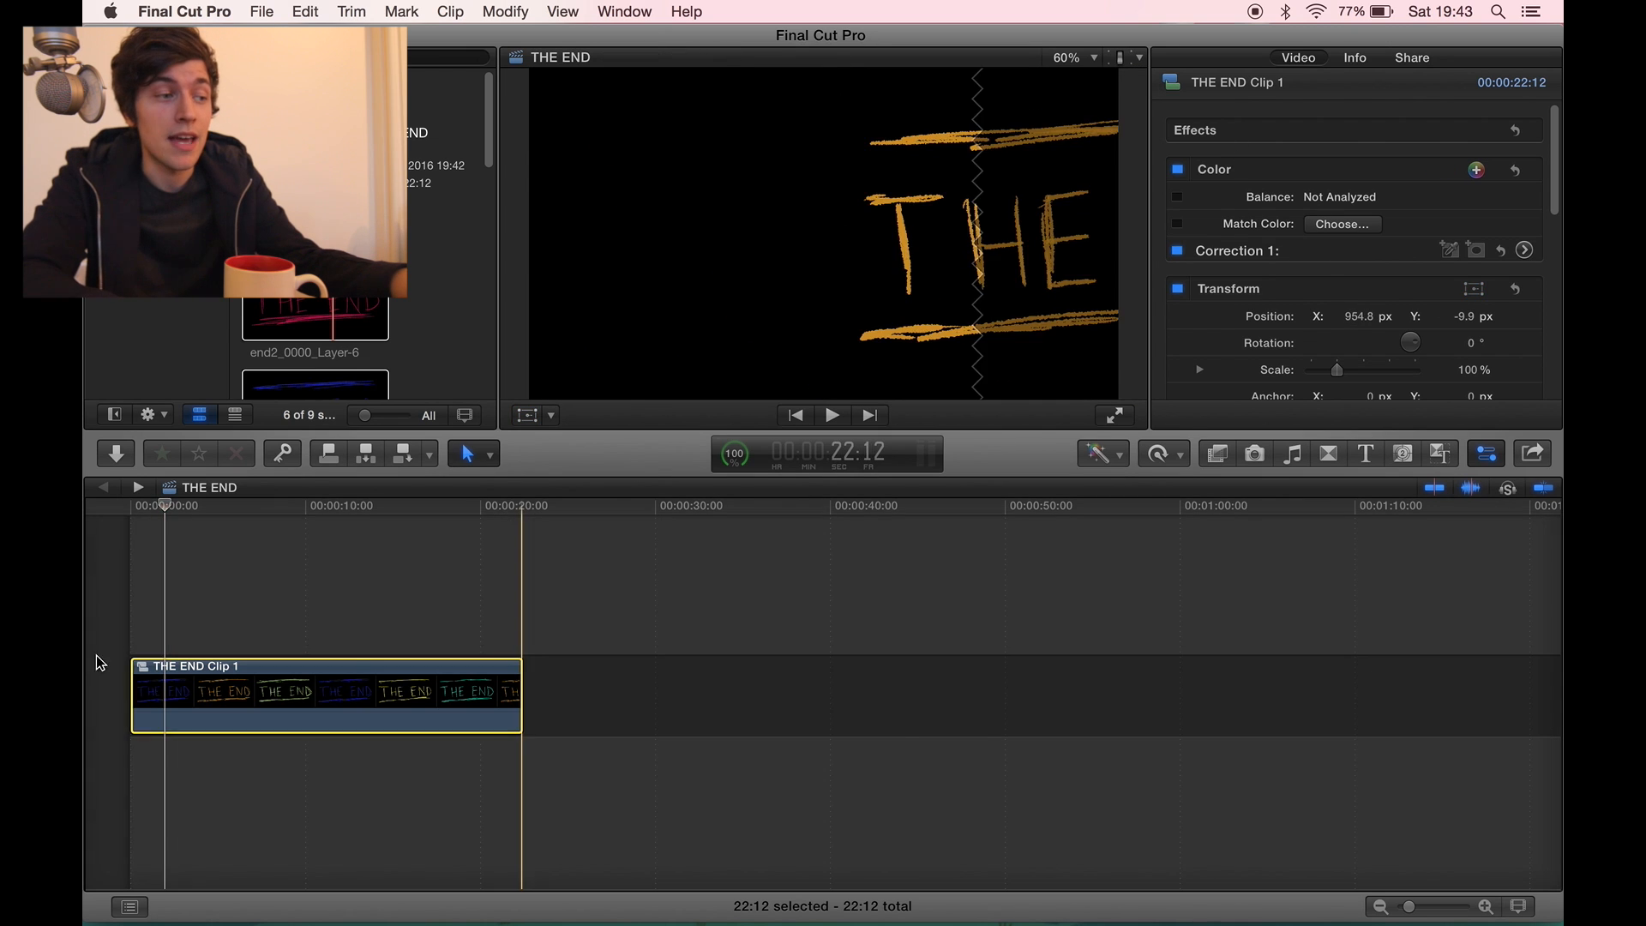
{"action": "left_click", "coordinate": [125, 653]}
{"action": "key", "text": "space"}
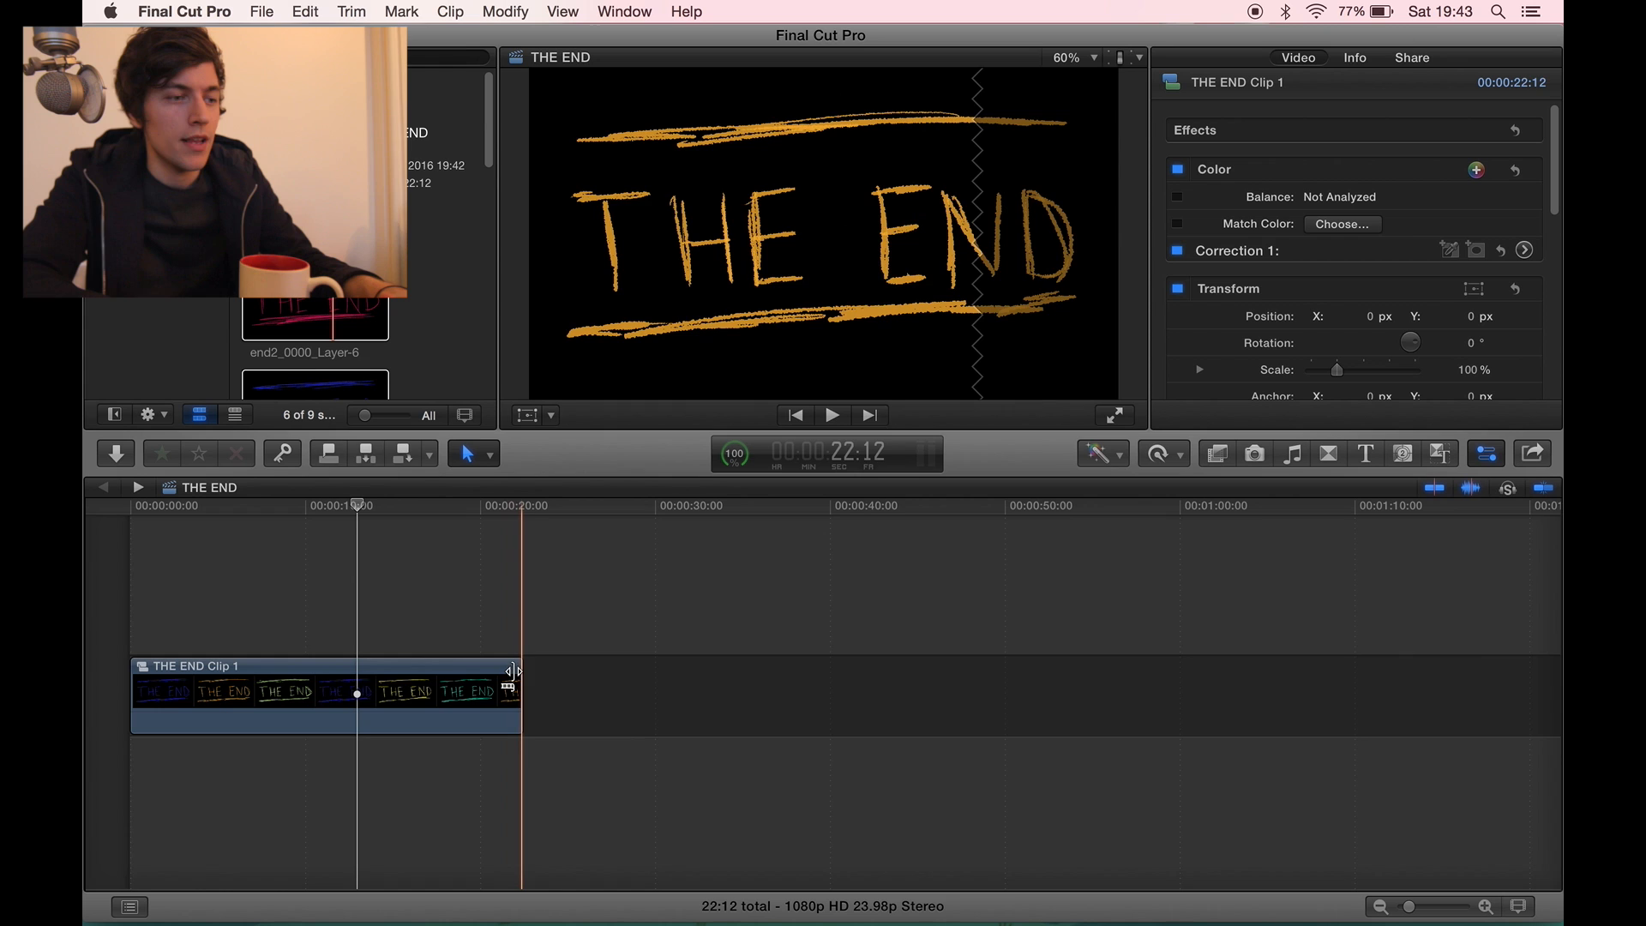
- Shorten the compound clip to 10:01 and share the THE END project as a movie file
{"action": "left_click_drag", "start_coordinate": [514, 672], "coordinate": [297, 673]}
{"action": "left_click", "coordinate": [137, 644]}
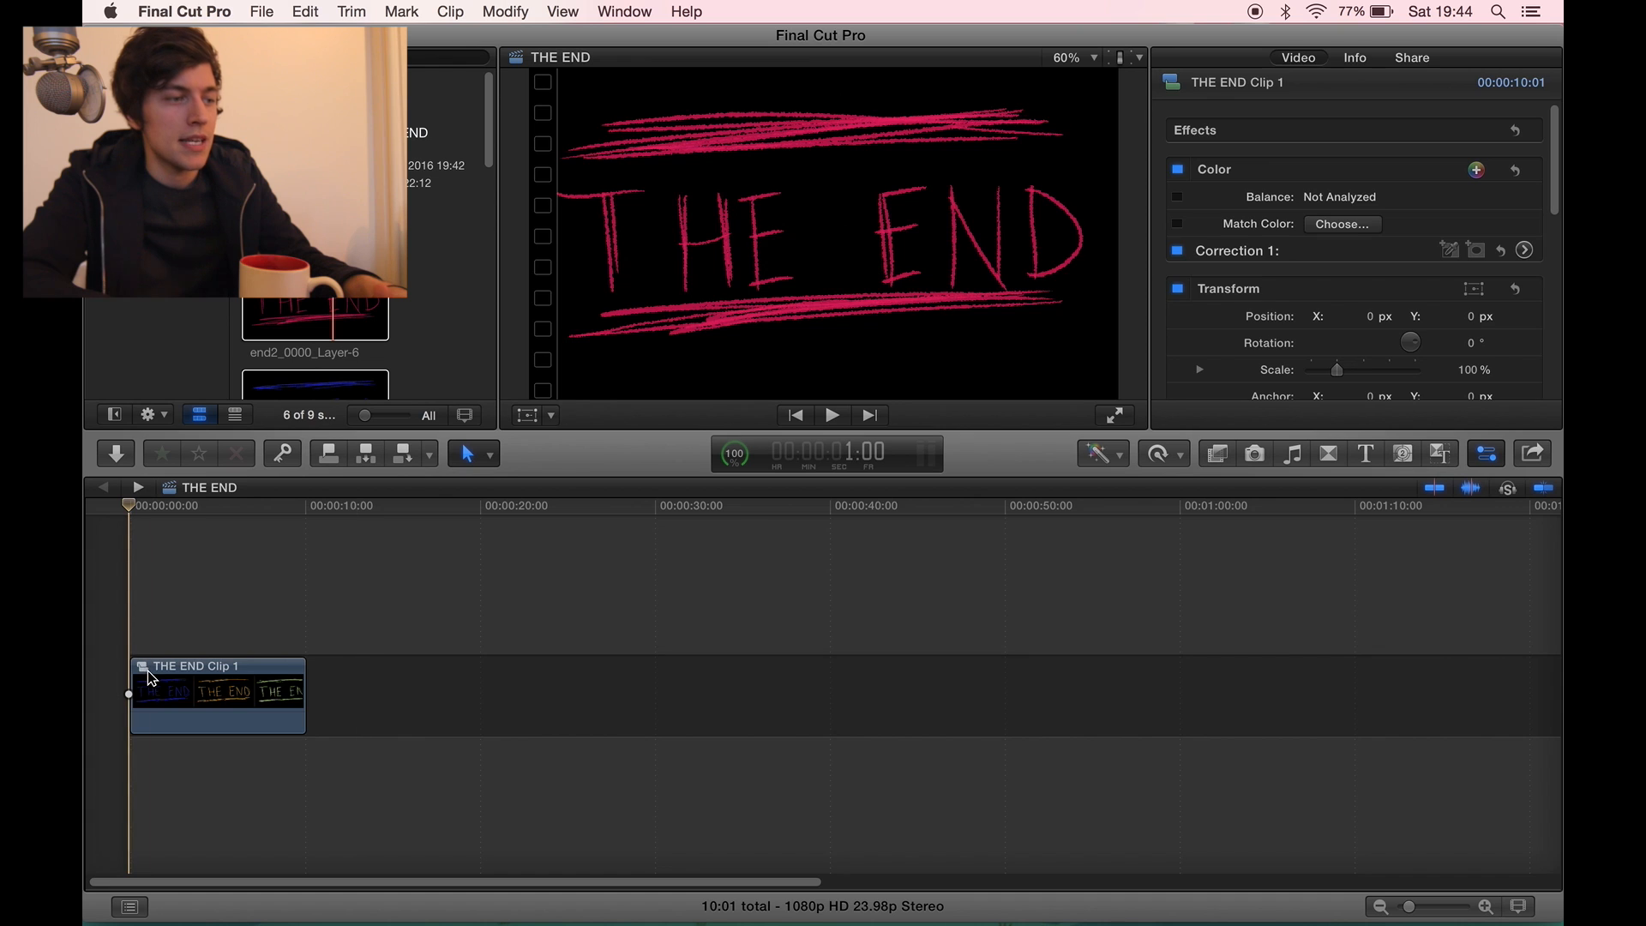
{"action": "left_click", "coordinate": [262, 11]}
{"action": "mouse_move", "coordinate": [446, 210]}
{"action": "left_click", "coordinate": [568, 243]}
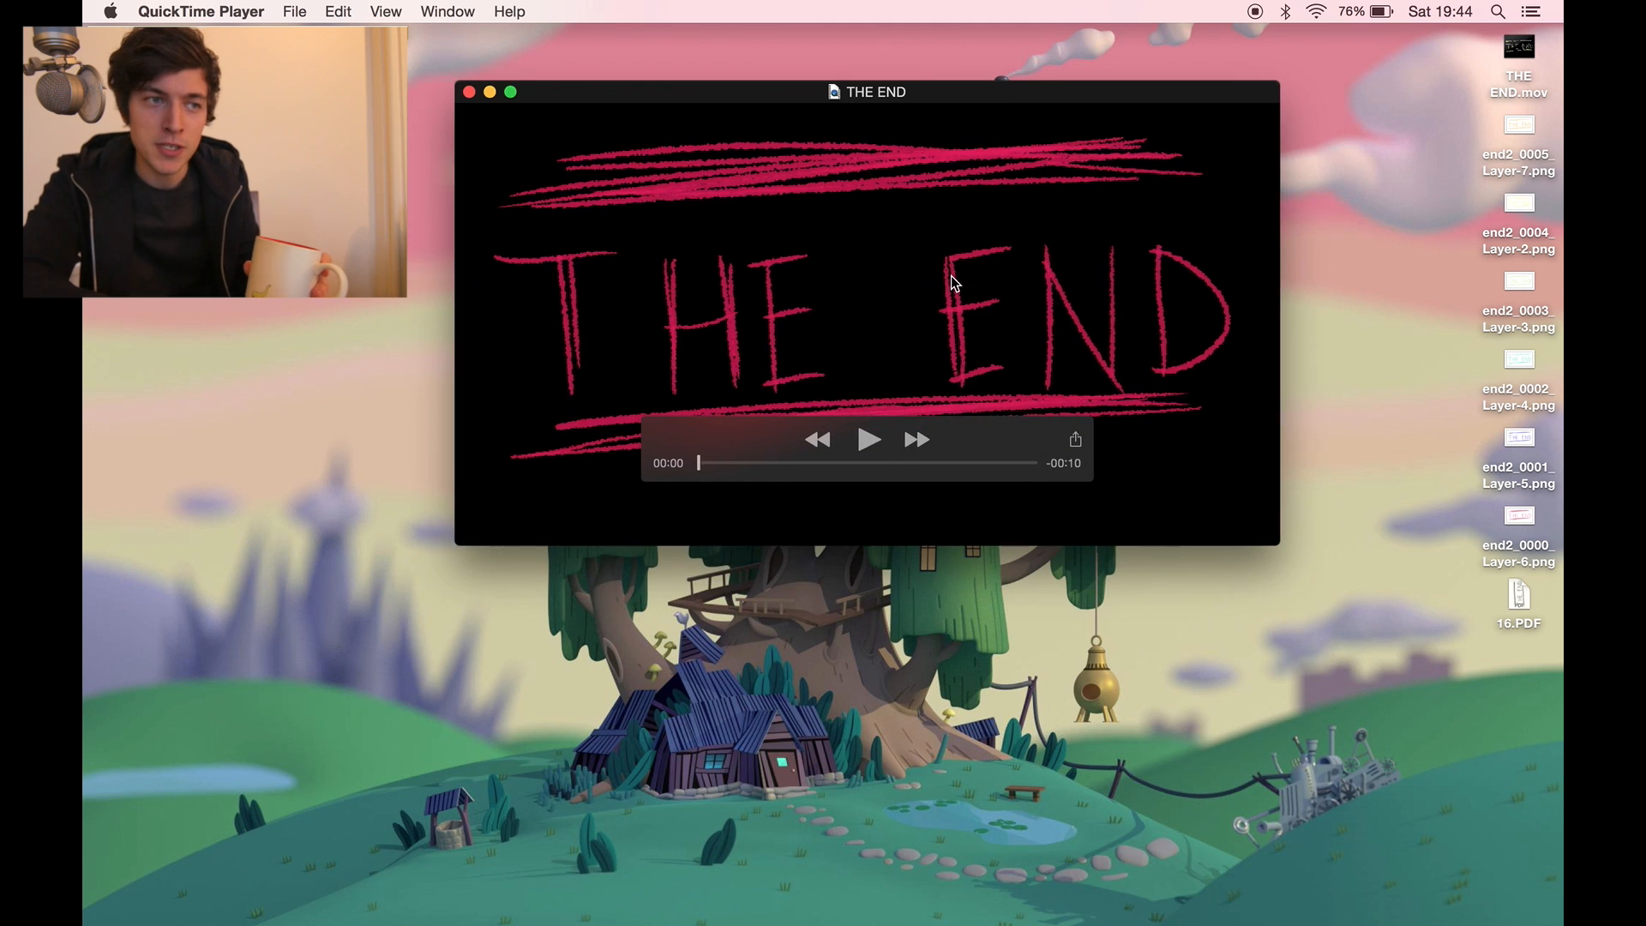
- Play the exported THE END.mov in QuickTime Player and close it
{"action": "key", "text": "space"}
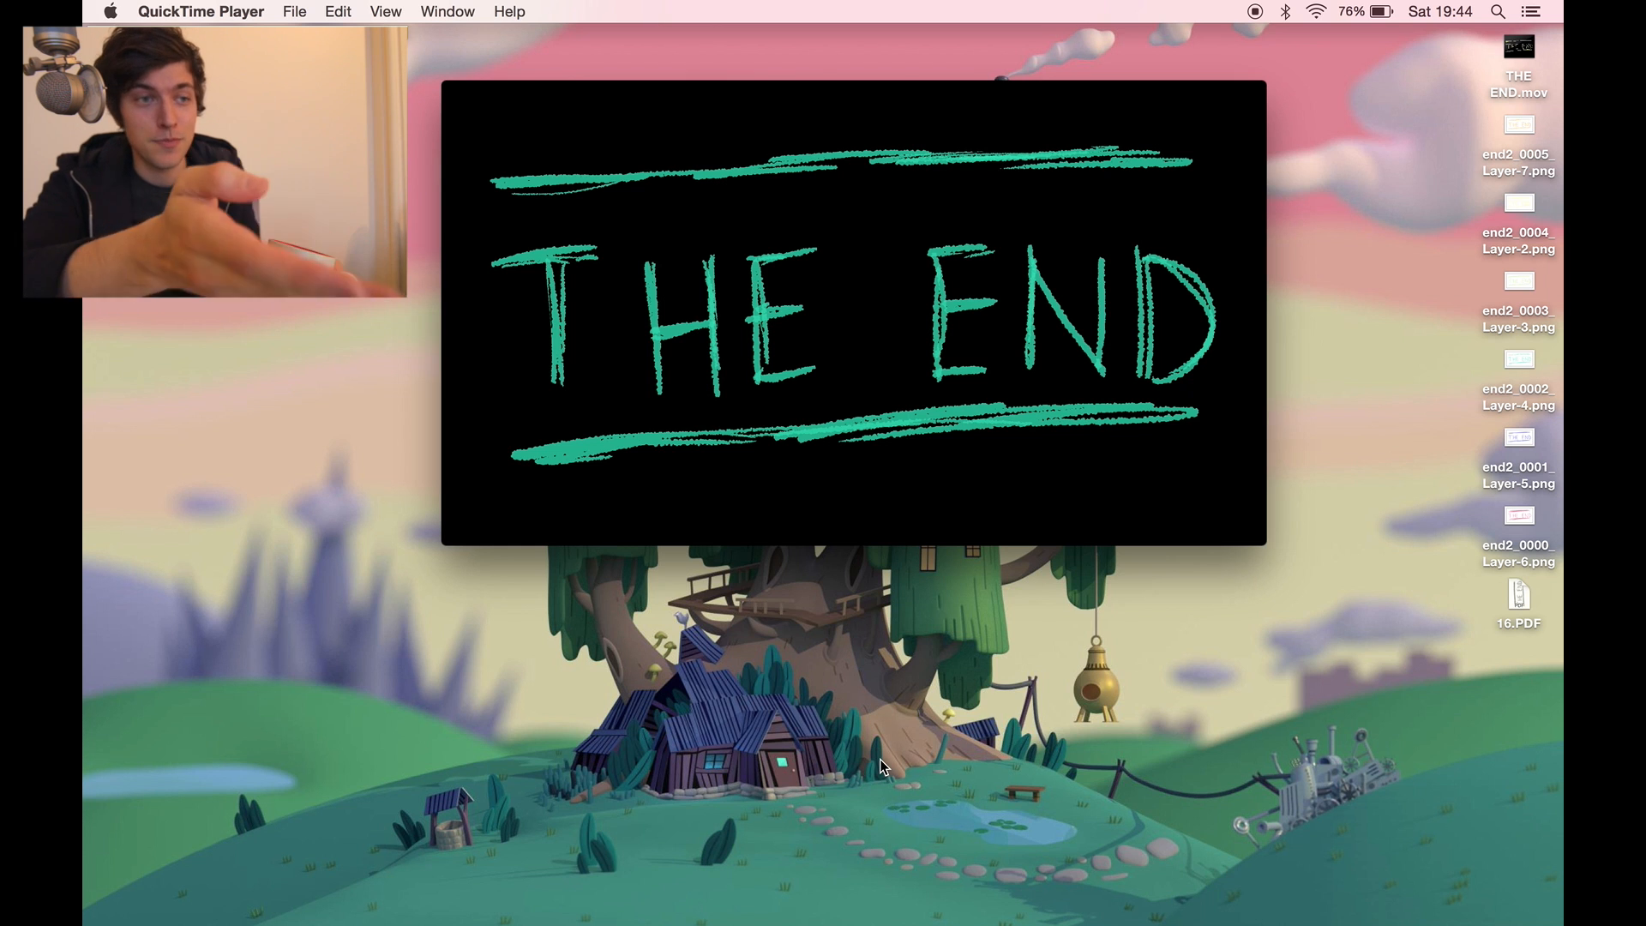
{"action": "key", "text": "super+w"}
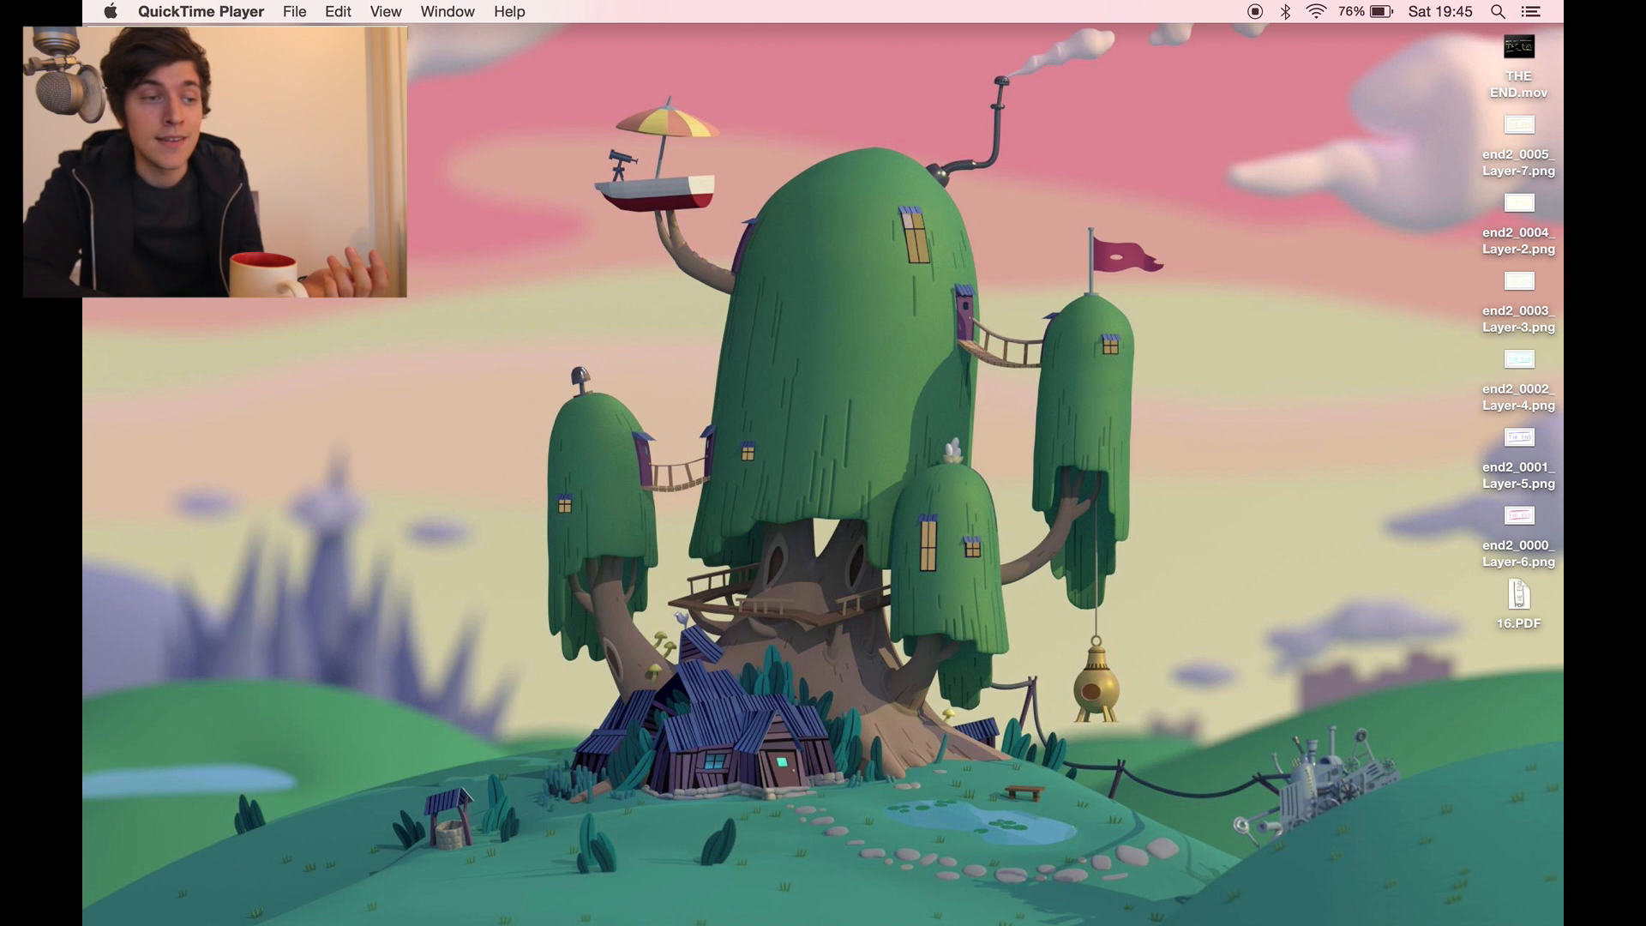
{"action": "mouse_move", "coordinate": [809, 922]}
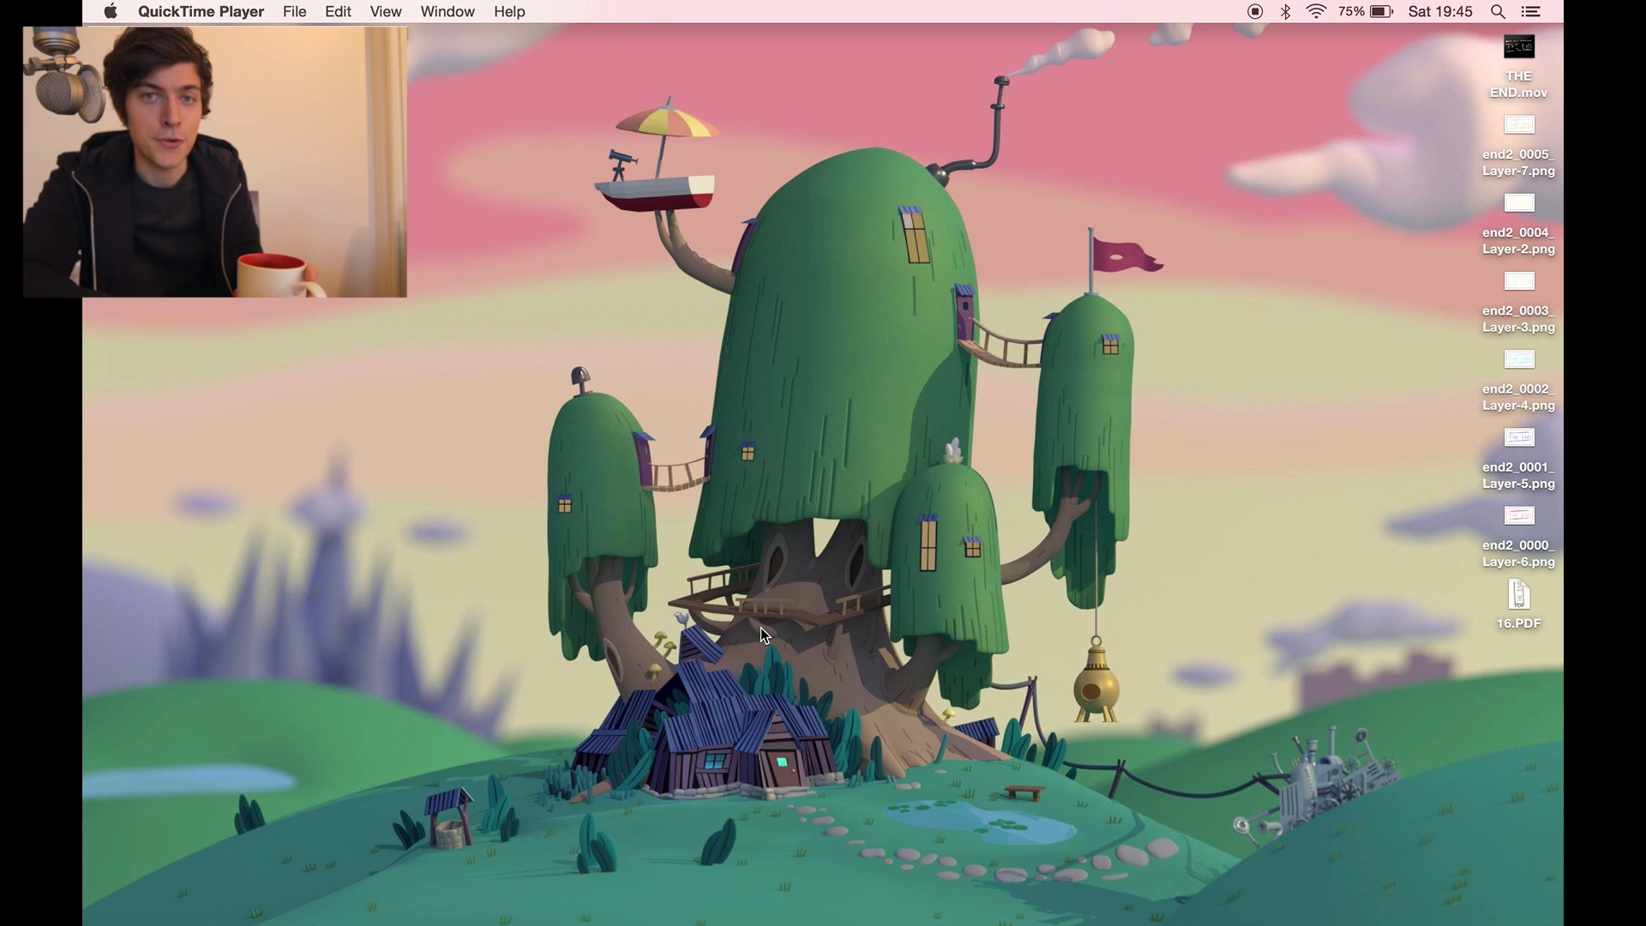
{"action": "mouse_move", "coordinate": [754, 921]}
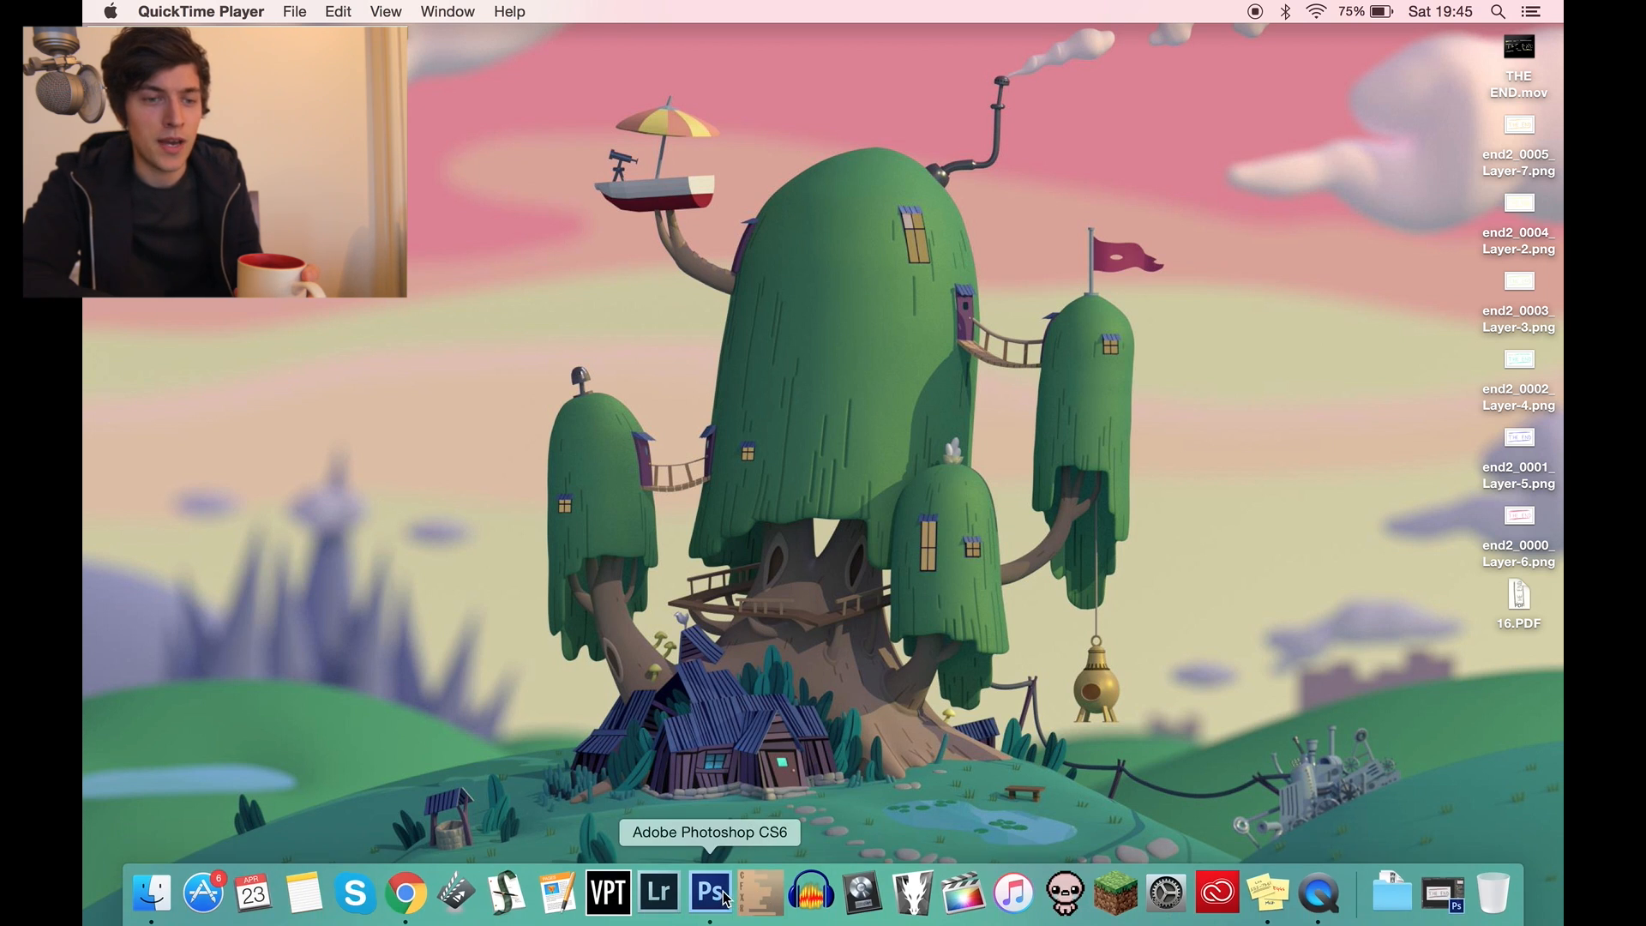